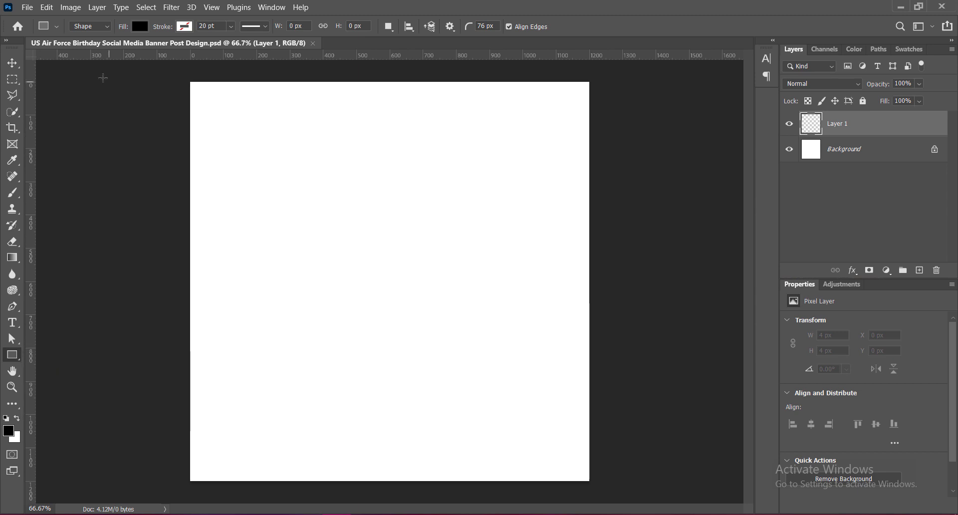
# - Cover the whole canvas with a black rectangle about 1318 by 1283 px and add a Gradient Overlay effect to it
pyautogui.moveTo(168, 69); pyautogui.dragTo(608, 498)
pyautogui.press('v')
pyautogui.rightClick(807, 125)
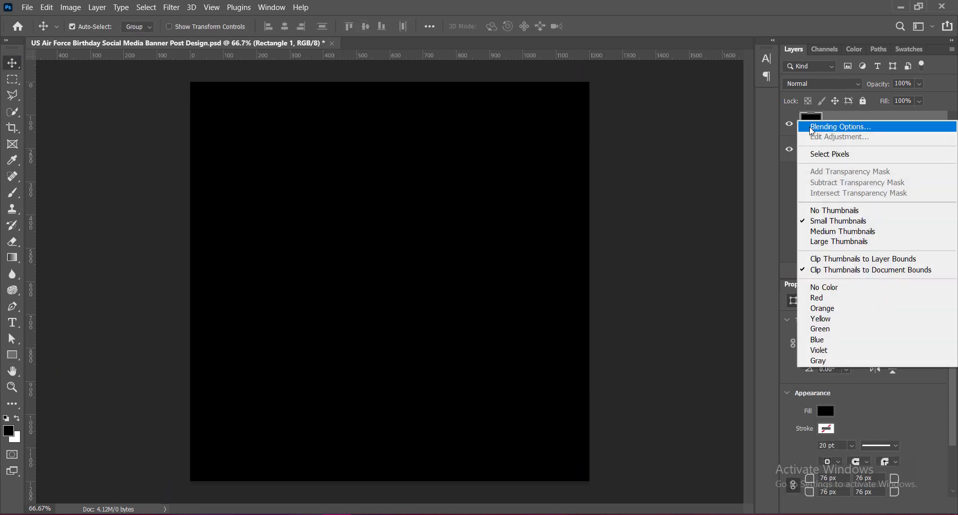
pyautogui.click(818, 126)
pyautogui.click(457, 283)
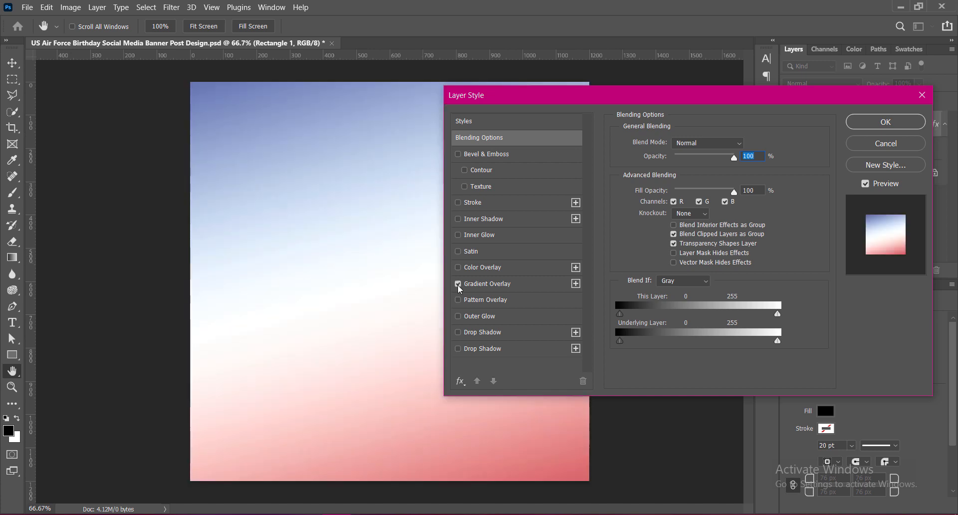
pyautogui.click(495, 285)
# - Try reversing the overlay gradient and changing its angle to 75°, restoring both settings
pyautogui.click(747, 172)
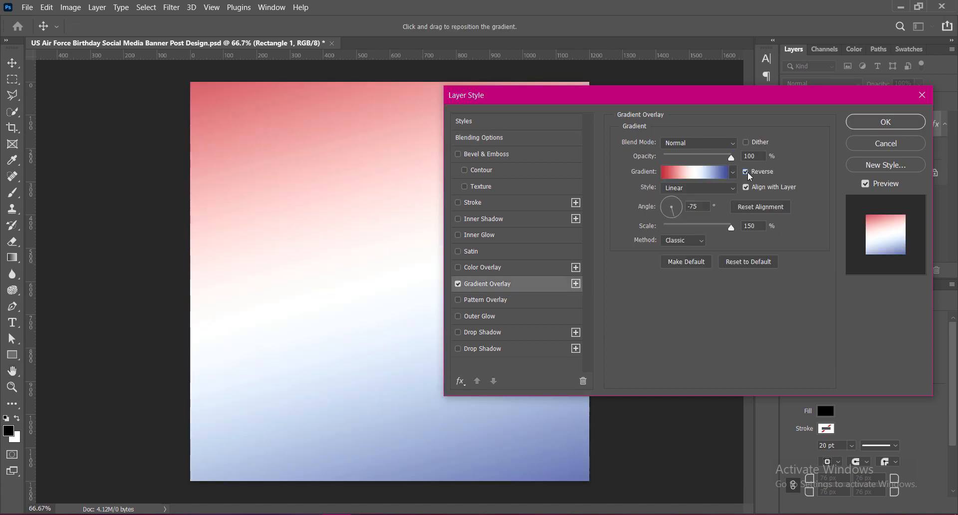
pyautogui.click(747, 172)
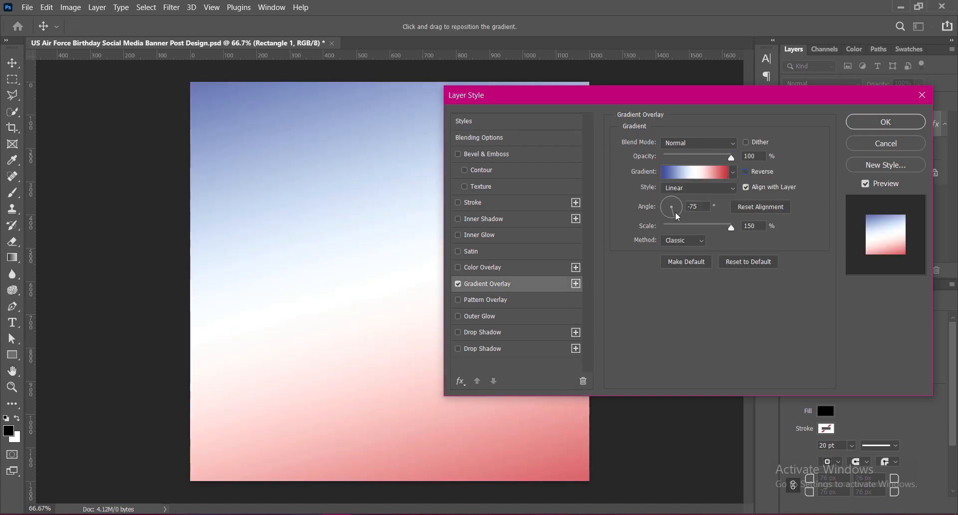
pyautogui.click(690, 206)
pyautogui.press('BackSpace')
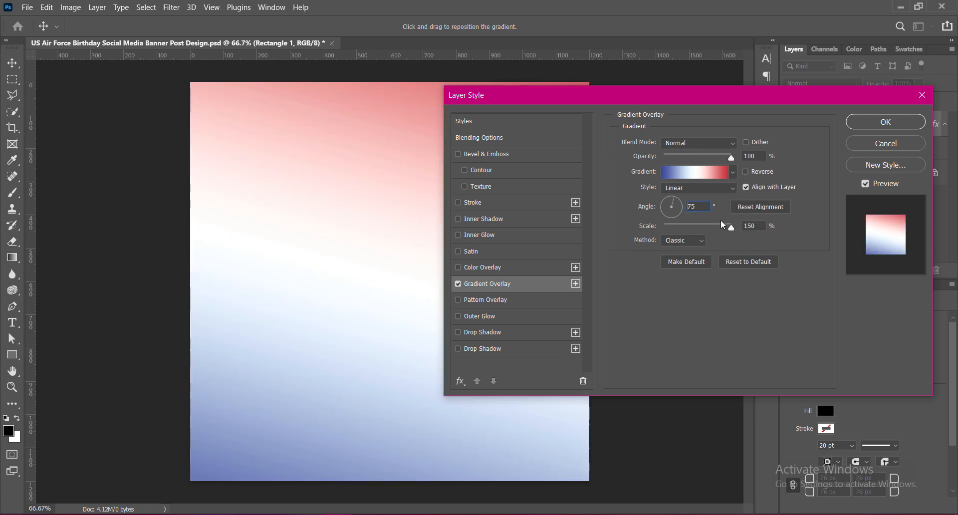
pyautogui.write('-')
# - Compare the Linear and Classic gradient methods and set the overlay's method to Perceptual
pyautogui.click(696, 239)
pyautogui.click(690, 258)
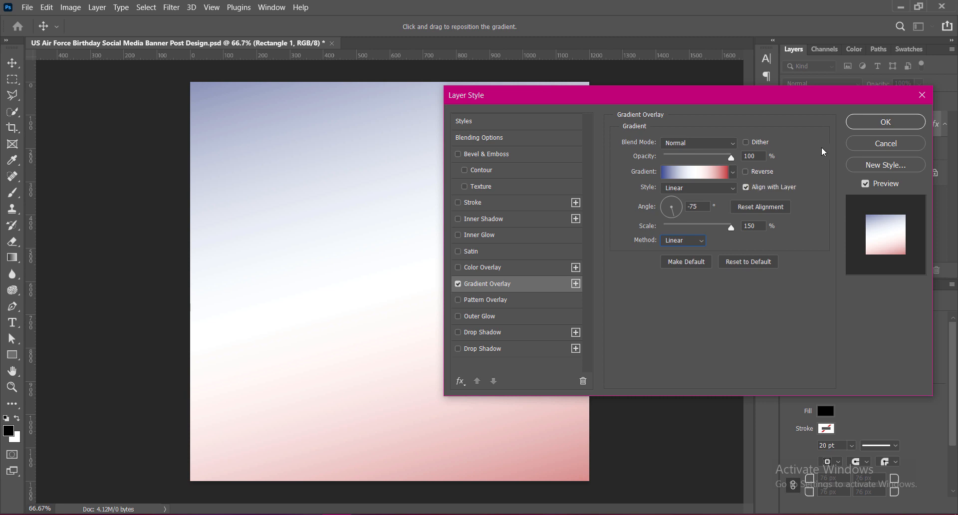
pyautogui.click(699, 239)
pyautogui.click(697, 249)
pyautogui.click(697, 237)
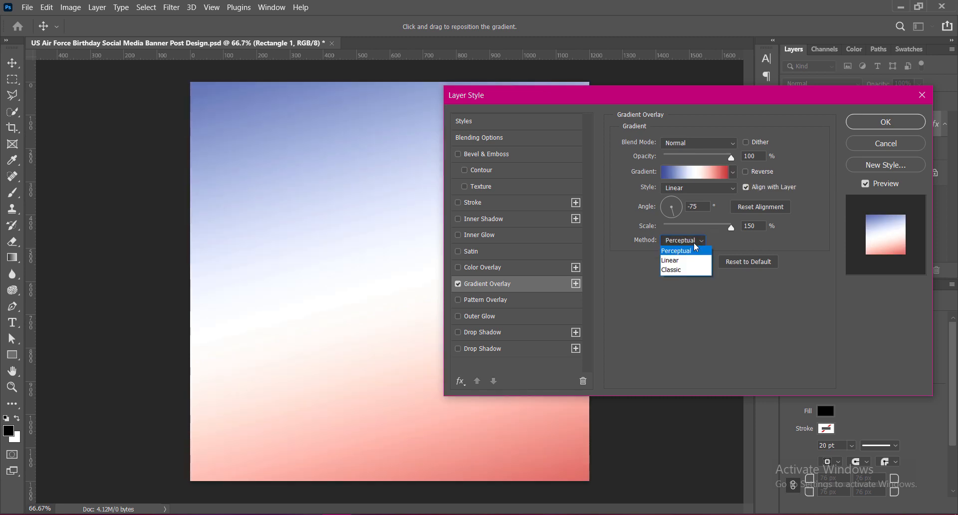
pyautogui.click(683, 270)
pyautogui.click(684, 240)
pyautogui.click(682, 249)
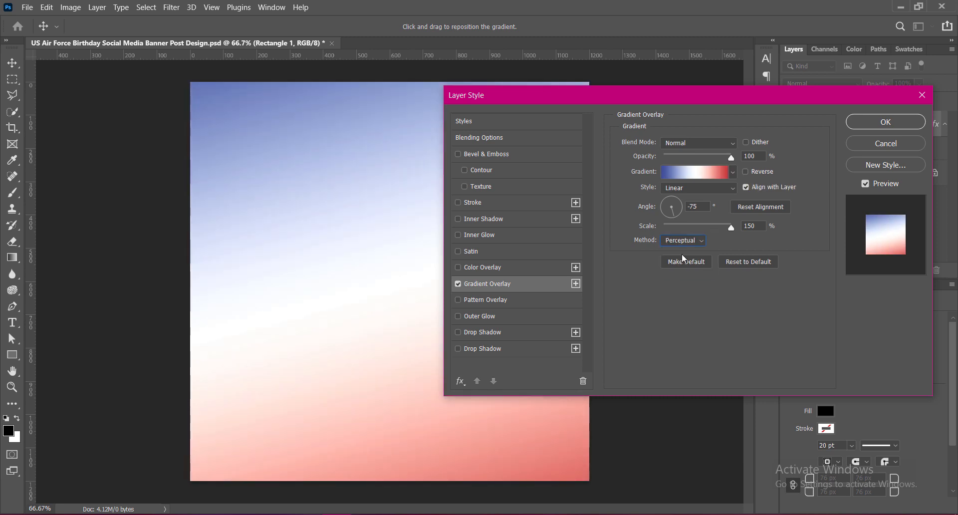
# - Move the overlay gradient's blue-white midpoint to about 42% and its white-red midpoint to 60%, and apply the layer style
pyautogui.click(694, 172)
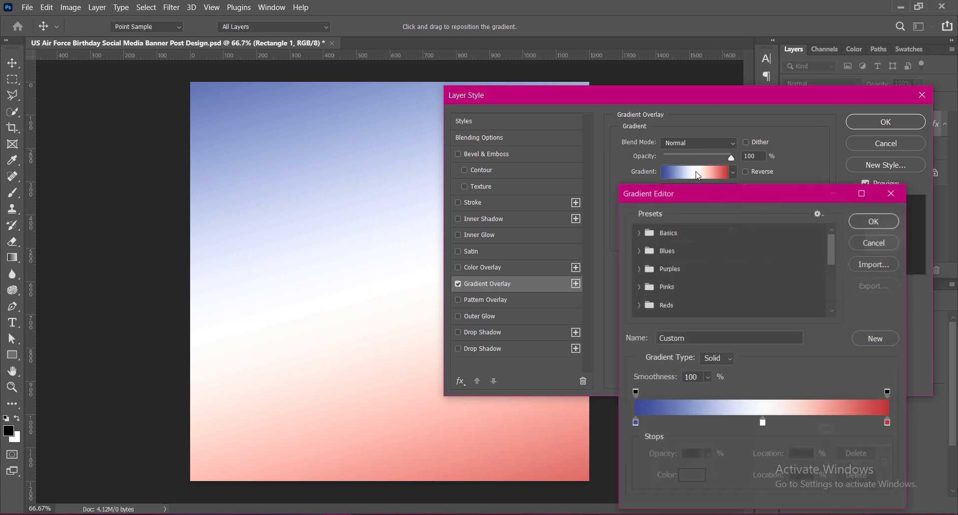
pyautogui.click(762, 422)
pyautogui.moveTo(700, 418); pyautogui.dragTo(697, 417)
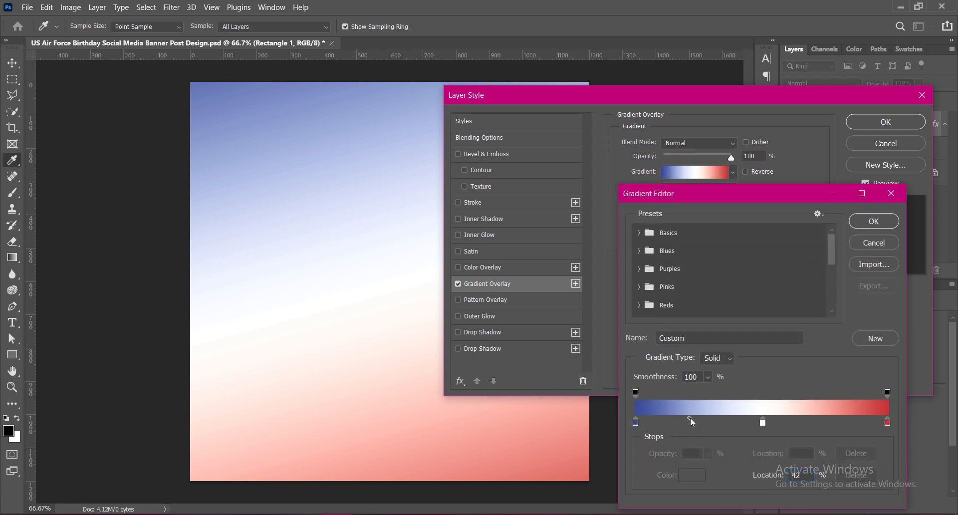
pyautogui.click(762, 422)
pyautogui.click(825, 418)
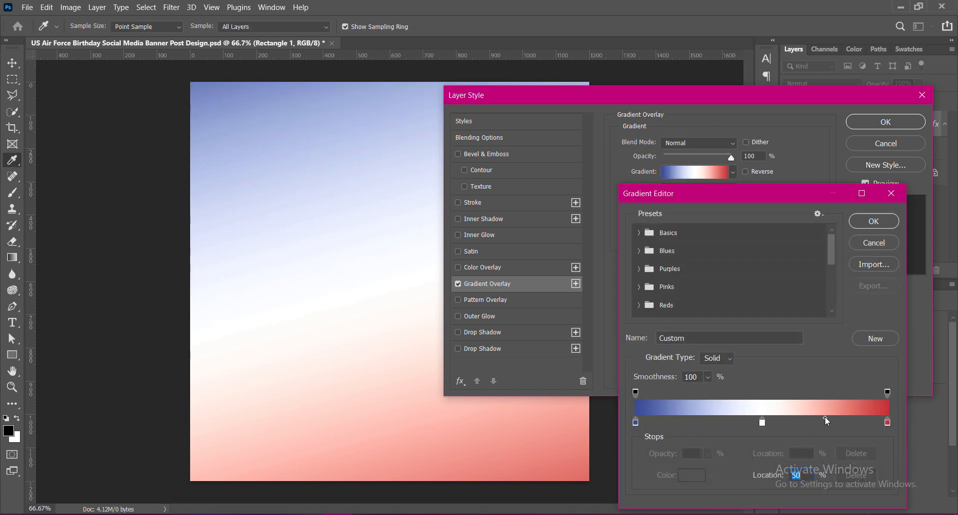
pyautogui.moveTo(825, 418); pyautogui.dragTo(837, 419)
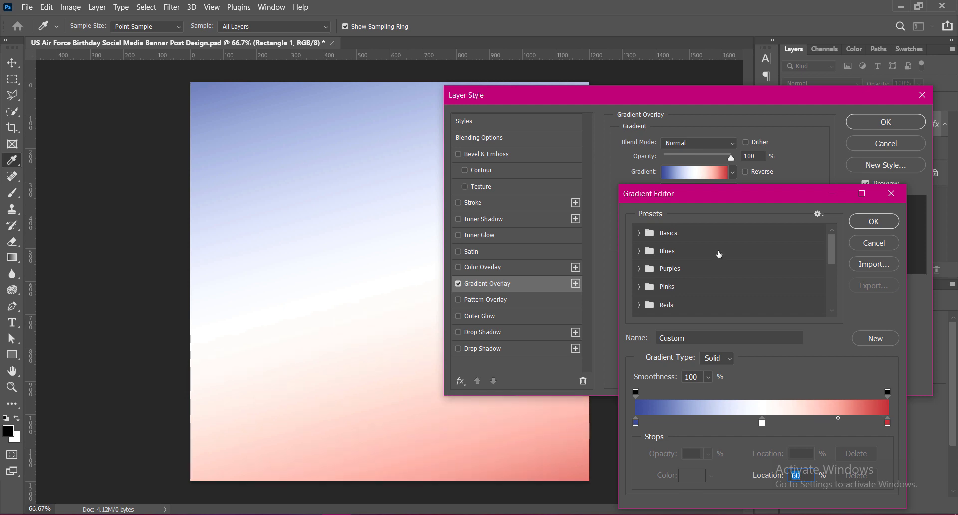
pyautogui.click(873, 221)
pyautogui.click(887, 123)
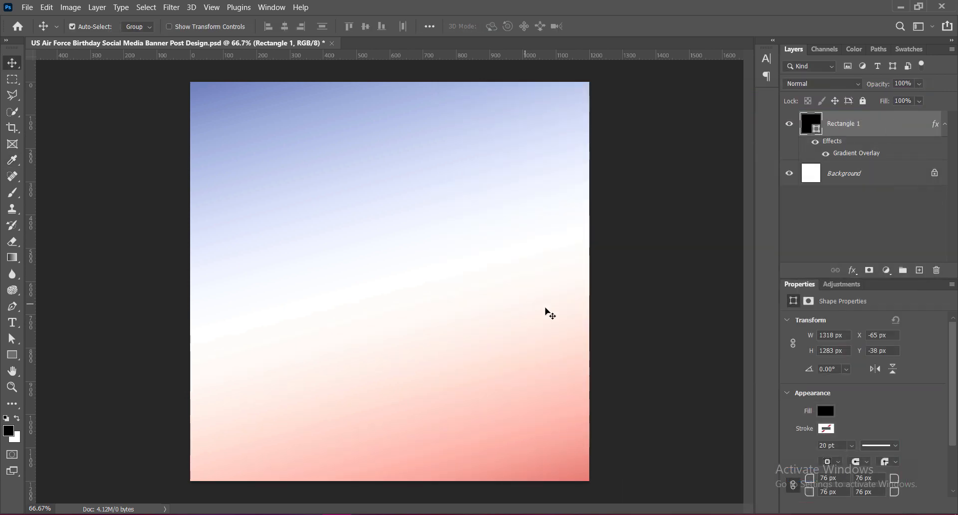
# - Add a Bevel & Emboss texture to the rectangle with scale 6% and depth +1000%
pyautogui.doubleClick(888, 124)
pyautogui.click(464, 187)
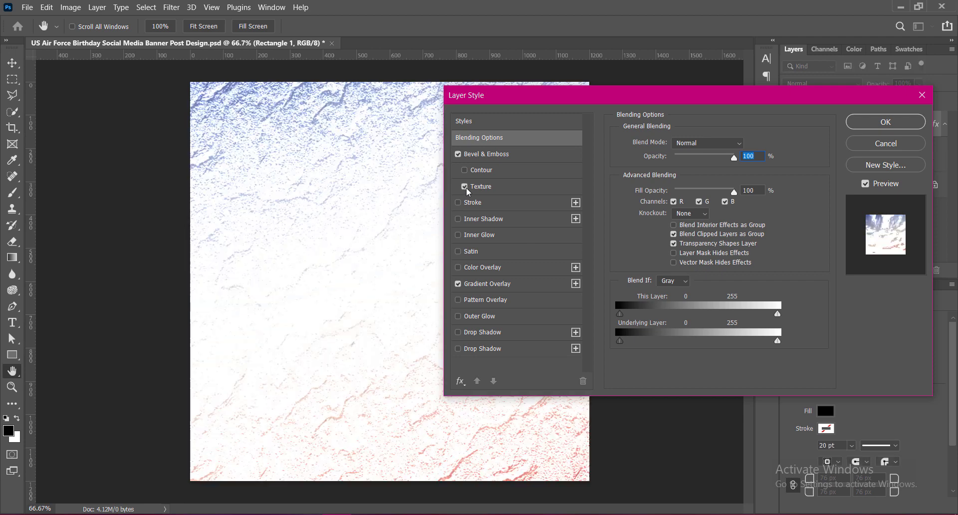
pyautogui.click(482, 187)
pyautogui.moveTo(689, 184); pyautogui.dragTo(651, 189)
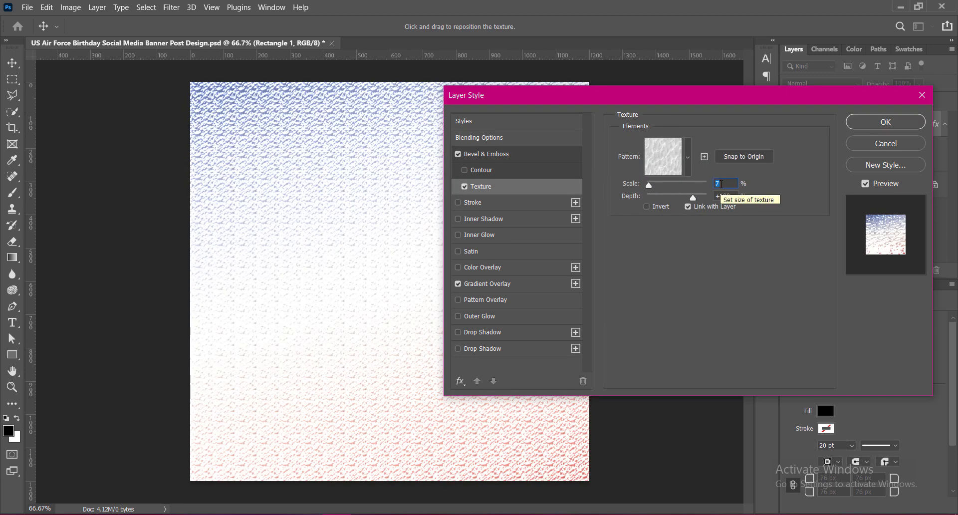
pyautogui.write('9')
pyautogui.press('BackSpace')
pyautogui.write('6')
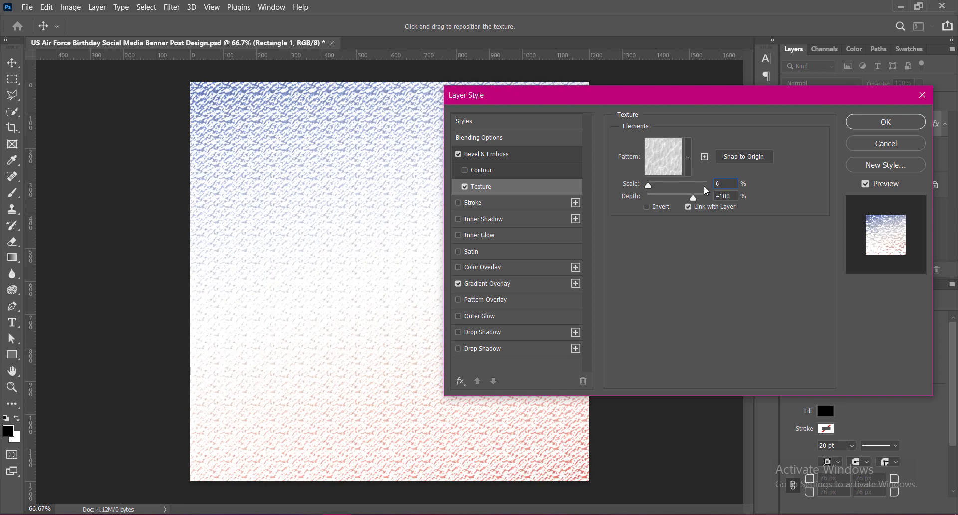
pyautogui.moveTo(693, 199); pyautogui.dragTo(710, 199)
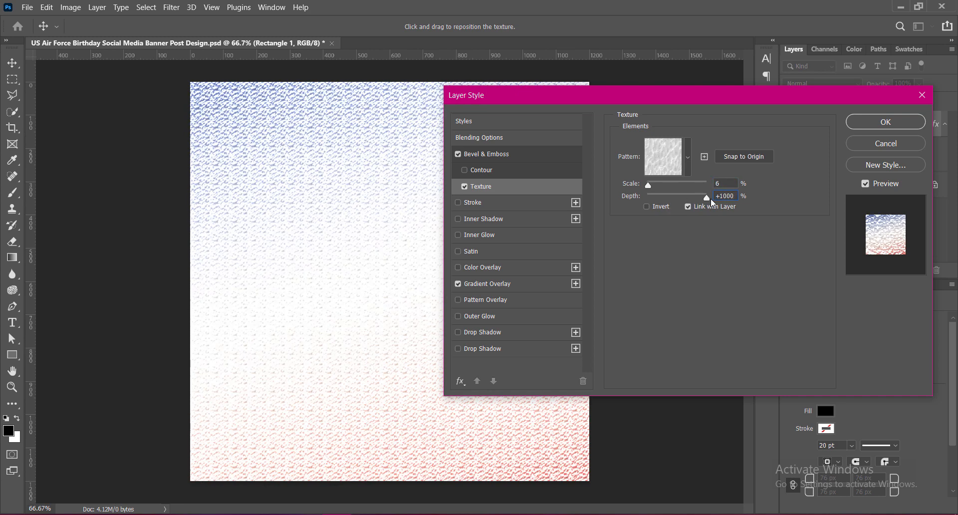
# - Set the Bevel & Emboss structure to depth 3%, size 150 px and soften 9 px
pyautogui.click(487, 153)
pyautogui.click(691, 286)
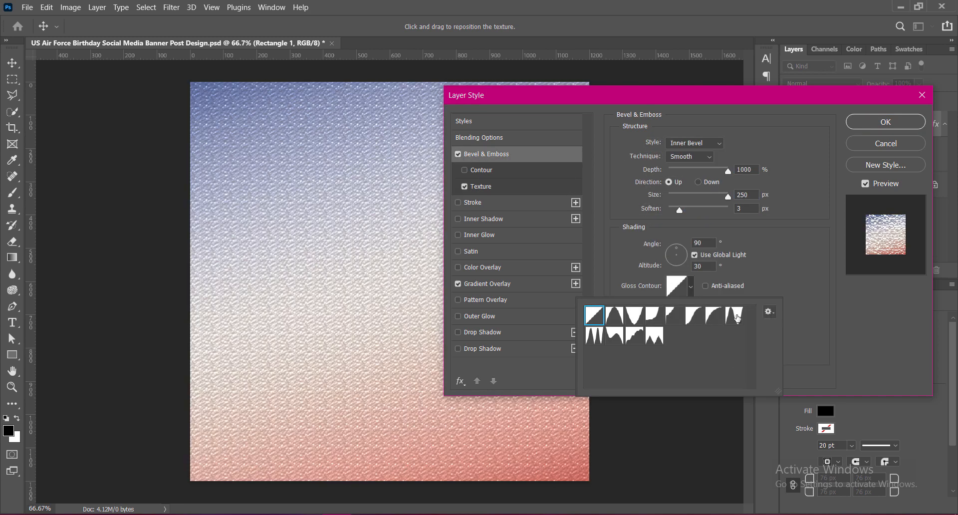
pyautogui.click(792, 270)
pyautogui.moveTo(679, 210); pyautogui.dragTo(703, 211)
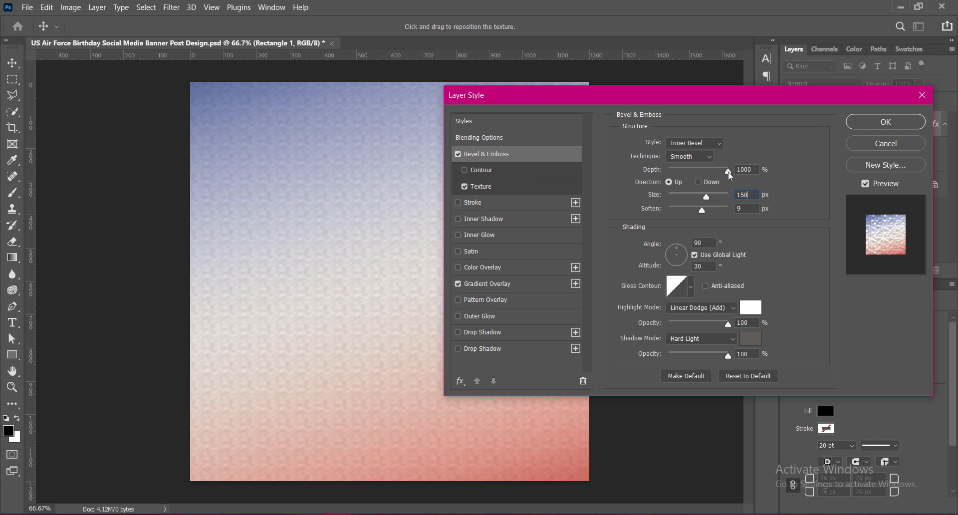
pyautogui.moveTo(678, 172); pyautogui.dragTo(652, 178)
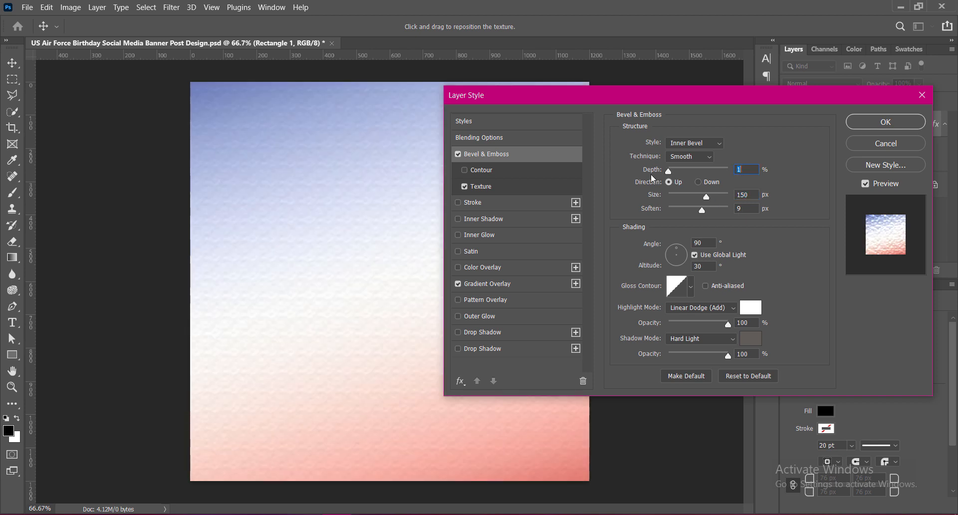
pyautogui.write('3')
# - Set the bevel's shadow colour to light blue a5bcff, starting from a blue sampled from the canvas
pyautogui.click(751, 339)
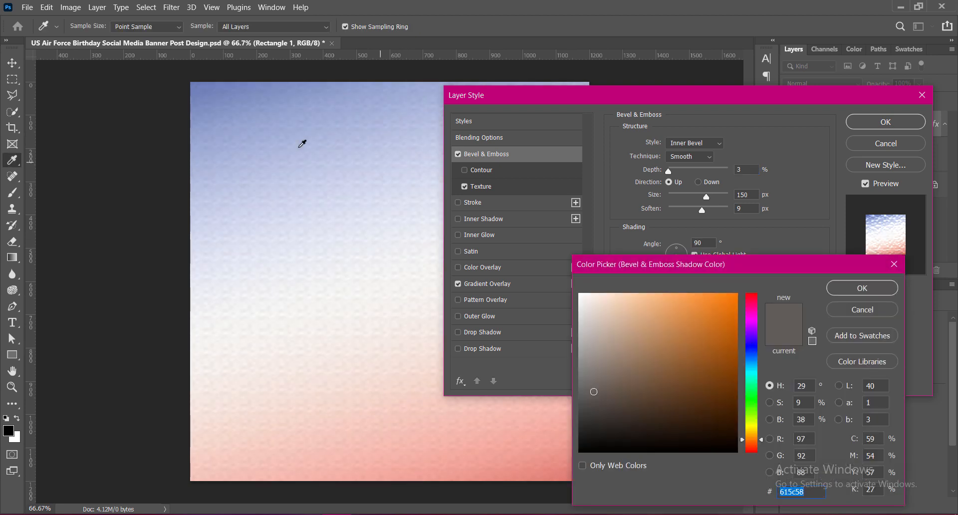
pyautogui.click(274, 128)
pyautogui.click(866, 290)
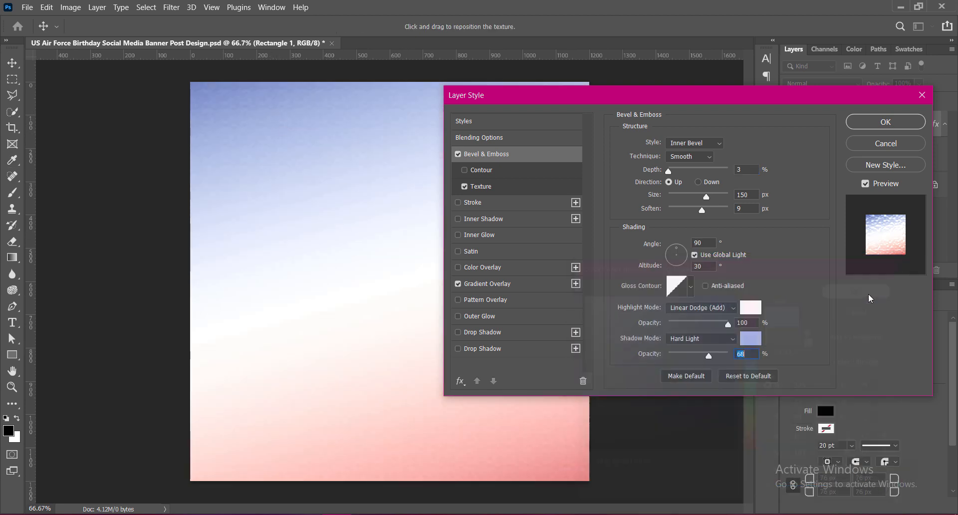
pyautogui.click(750, 344)
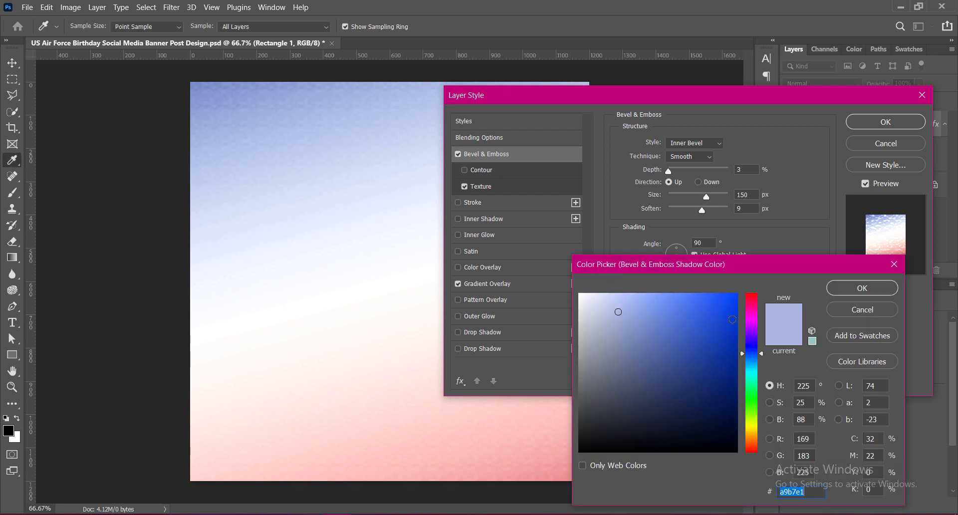
pyautogui.moveTo(618, 313); pyautogui.dragTo(633, 296)
pyautogui.moveTo(723, 296); pyautogui.dragTo(636, 291)
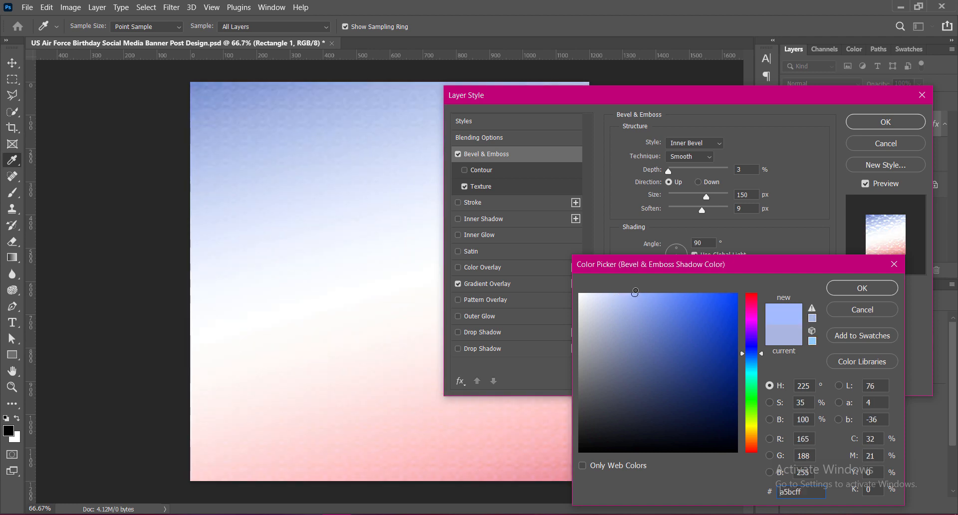
pyautogui.click(853, 293)
# - Set the bevel's shadow mode to Hard Mix at 45% opacity and its highlight mode to Normal
pyautogui.click(730, 341)
pyautogui.click(690, 408)
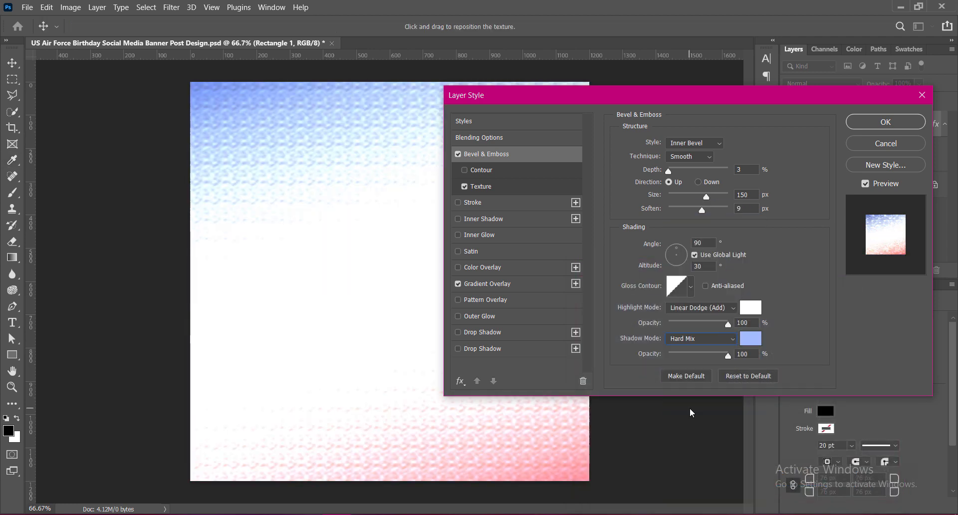
pyautogui.click(729, 308)
pyautogui.click(687, 214)
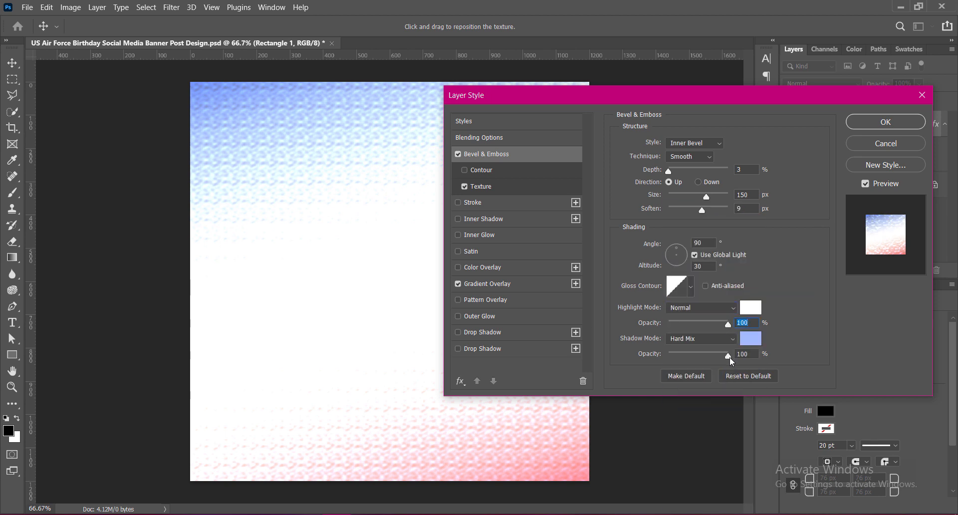
pyautogui.moveTo(729, 355); pyautogui.dragTo(704, 356)
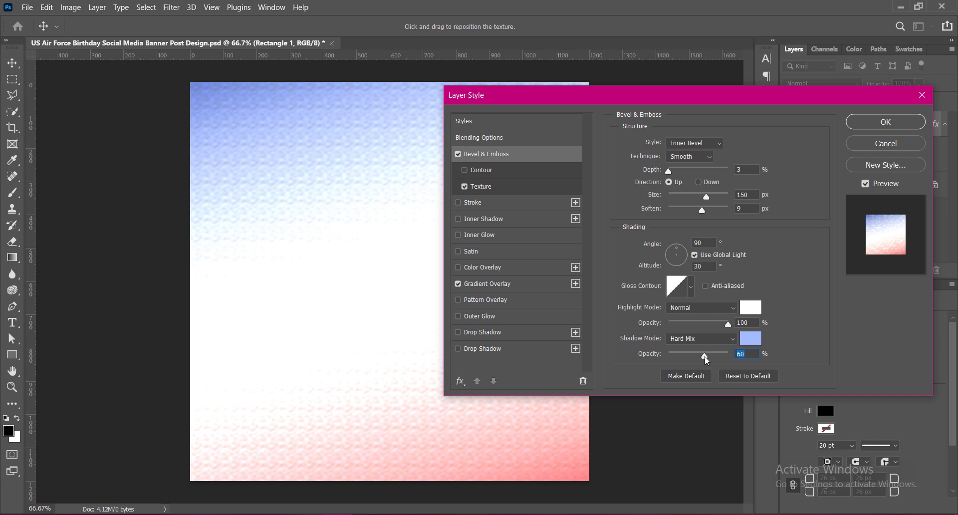
pyautogui.write('45')
# - Try out the preset gloss contours for the rectangle's bevel, settling on the ring-shaped contour
pyautogui.click(691, 286)
pyautogui.click(593, 336)
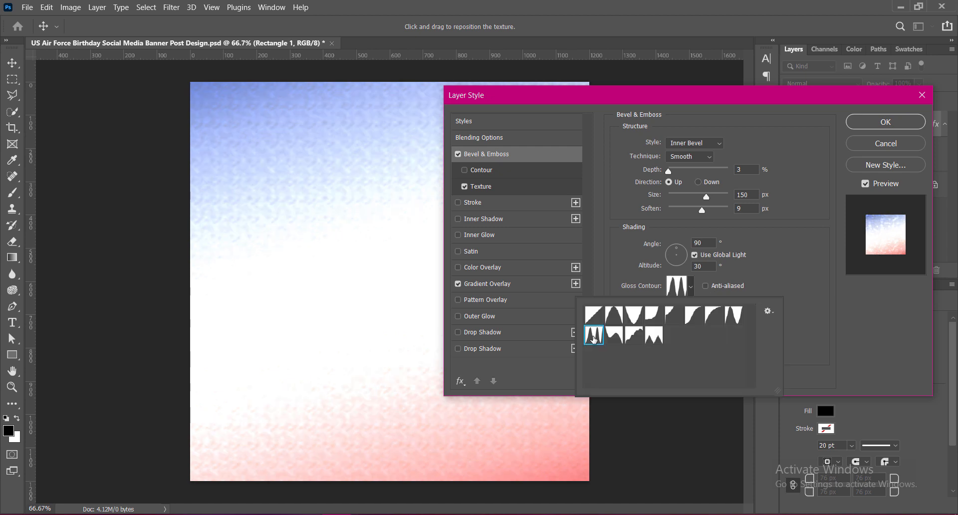
pyautogui.click(615, 314)
pyautogui.click(615, 337)
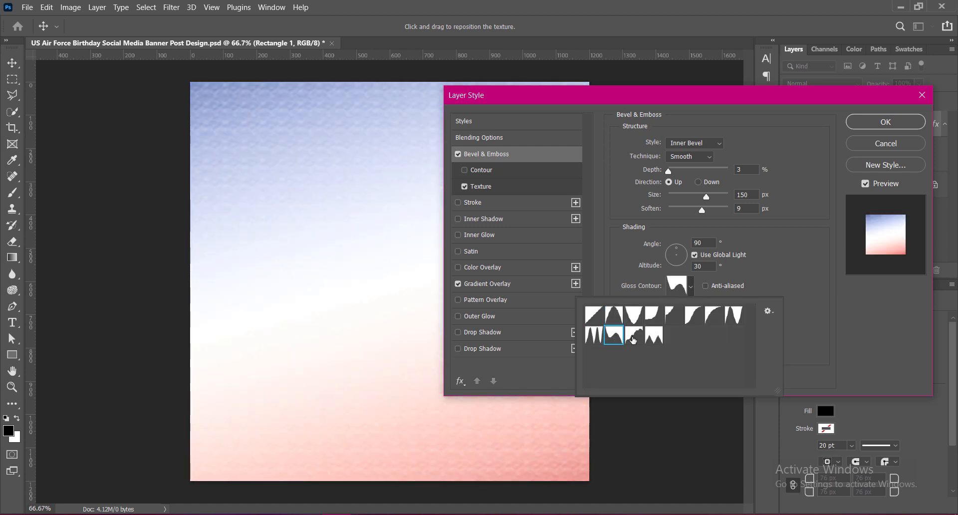
pyautogui.click(634, 338)
pyautogui.click(654, 338)
pyautogui.click(653, 316)
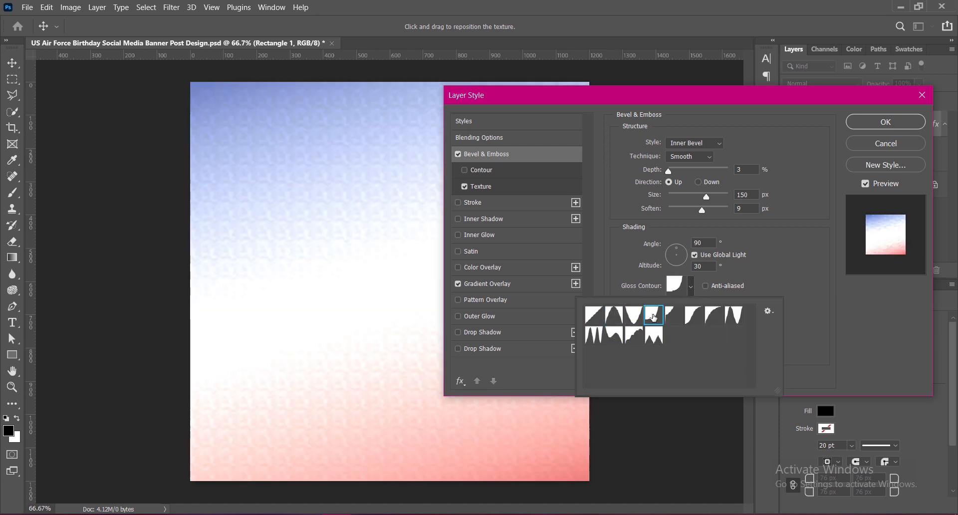
pyautogui.click(674, 314)
pyautogui.click(693, 314)
pyautogui.click(714, 315)
pyautogui.click(733, 314)
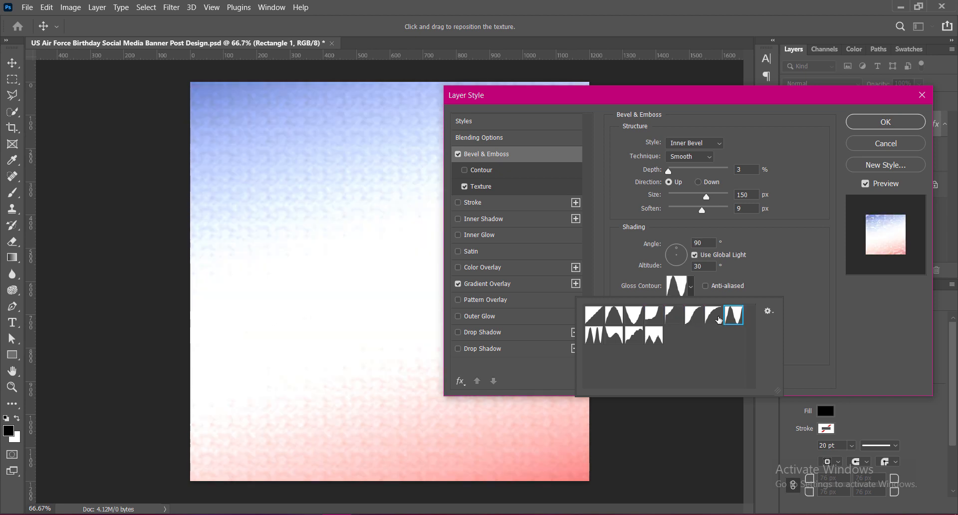
pyautogui.click(711, 319)
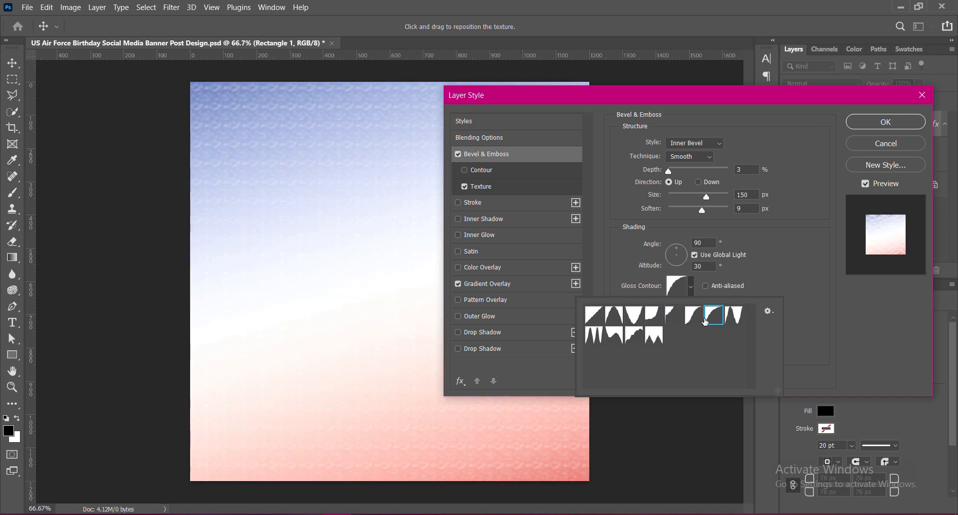
pyautogui.click(698, 322)
pyautogui.click(672, 317)
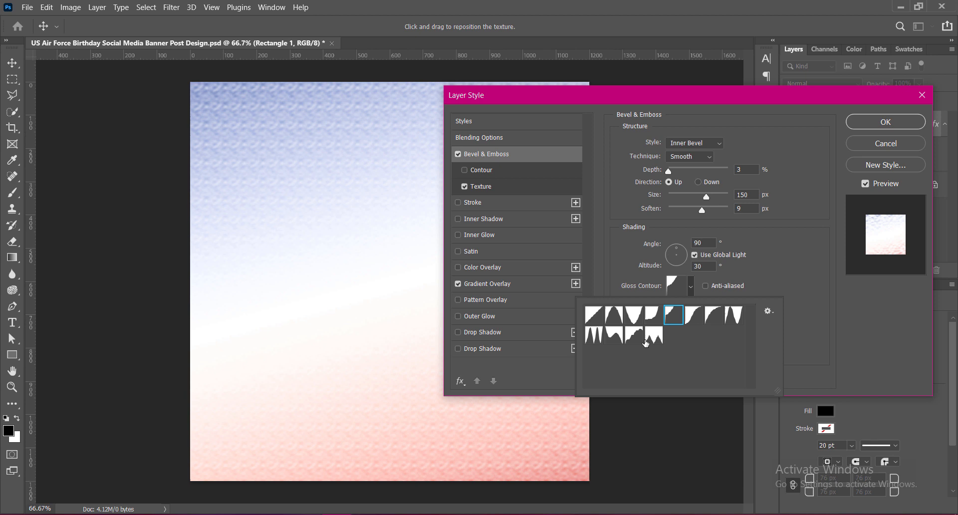
pyautogui.click(590, 341)
pyautogui.click(619, 319)
pyautogui.click(617, 339)
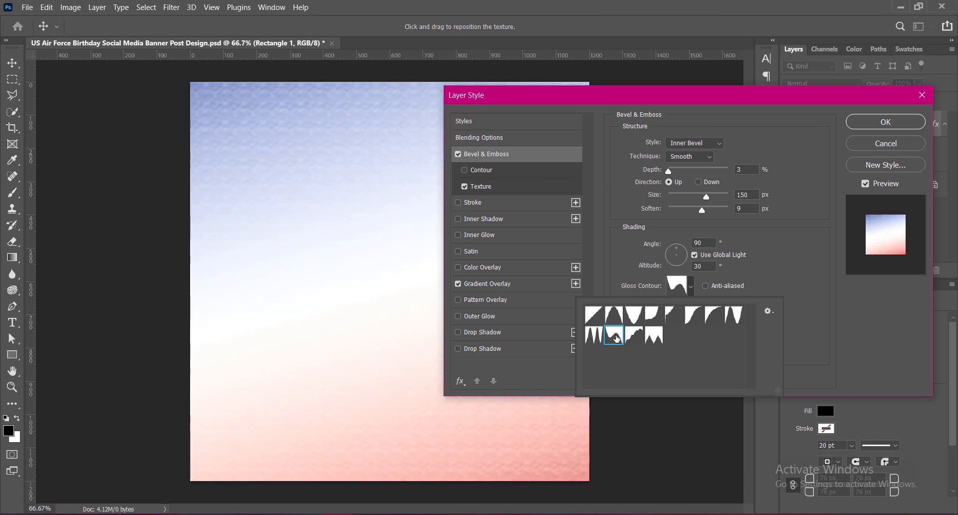
pyautogui.click(633, 318)
pyautogui.click(634, 337)
pyautogui.click(657, 340)
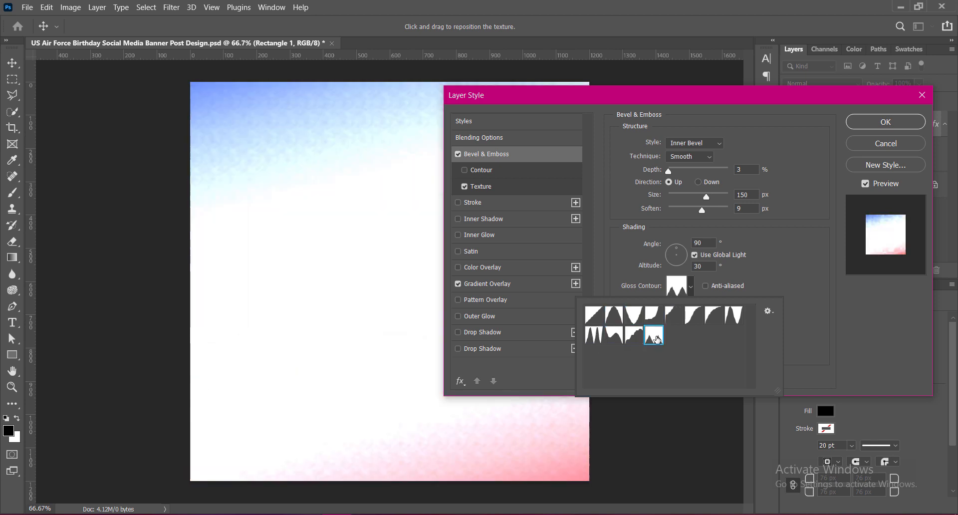
pyautogui.click(653, 315)
pyautogui.click(734, 315)
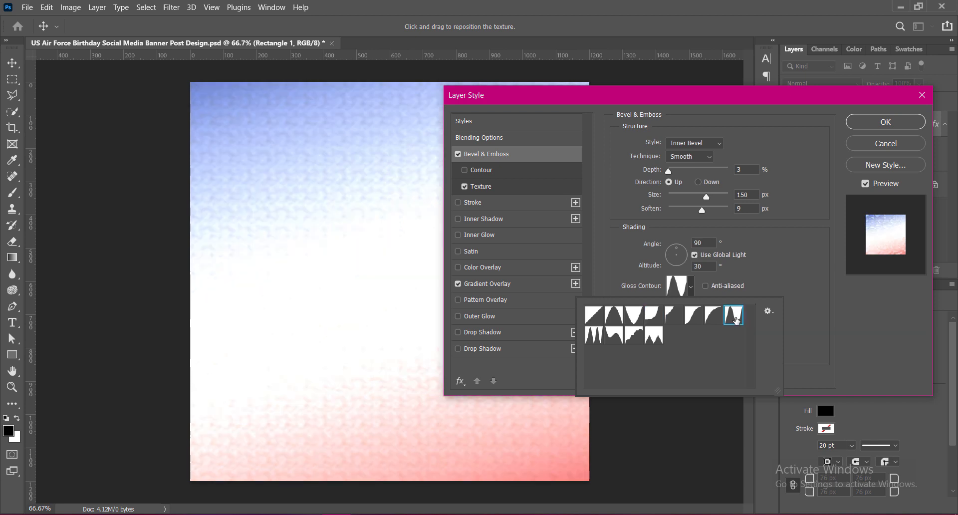
pyautogui.click(816, 307)
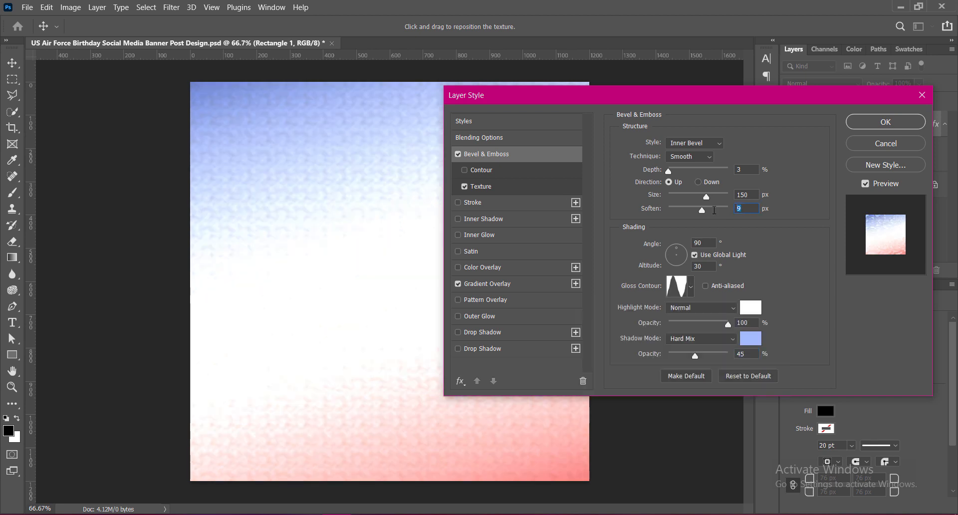
# - Set the bevel's soften to 6 px and compare gloss contours again, choosing the fifth preset, the shallow cove shape
pyautogui.write('6')
pyautogui.click(691, 287)
pyautogui.click(714, 315)
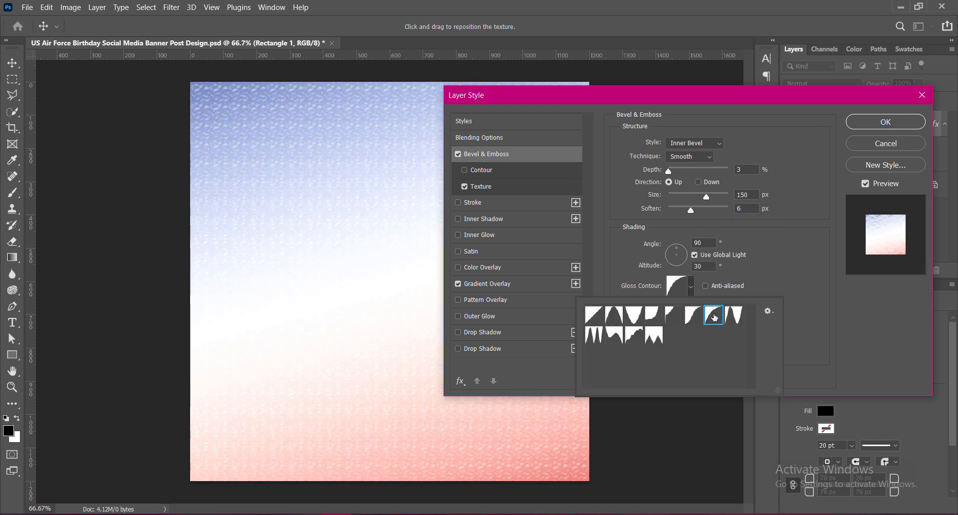
pyautogui.click(673, 317)
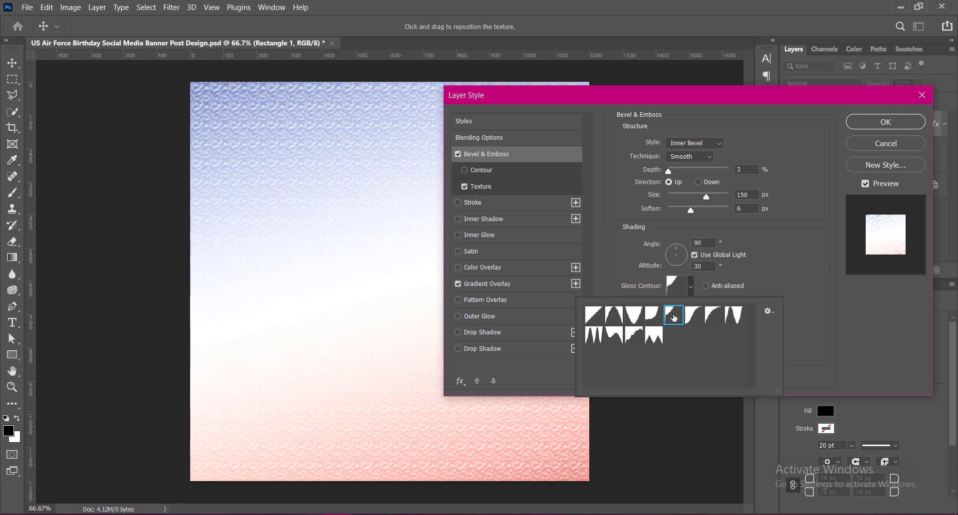
pyautogui.click(652, 315)
pyautogui.click(714, 315)
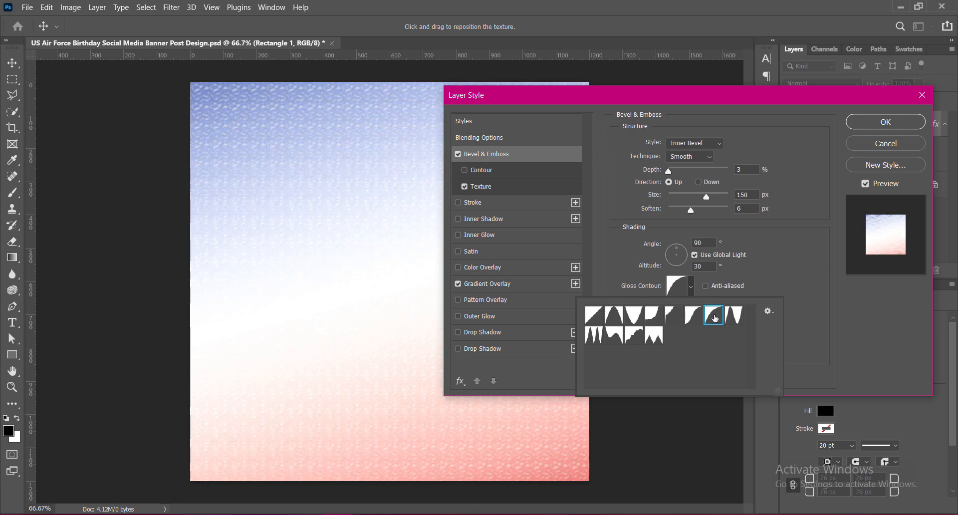
pyautogui.click(694, 317)
pyautogui.click(594, 335)
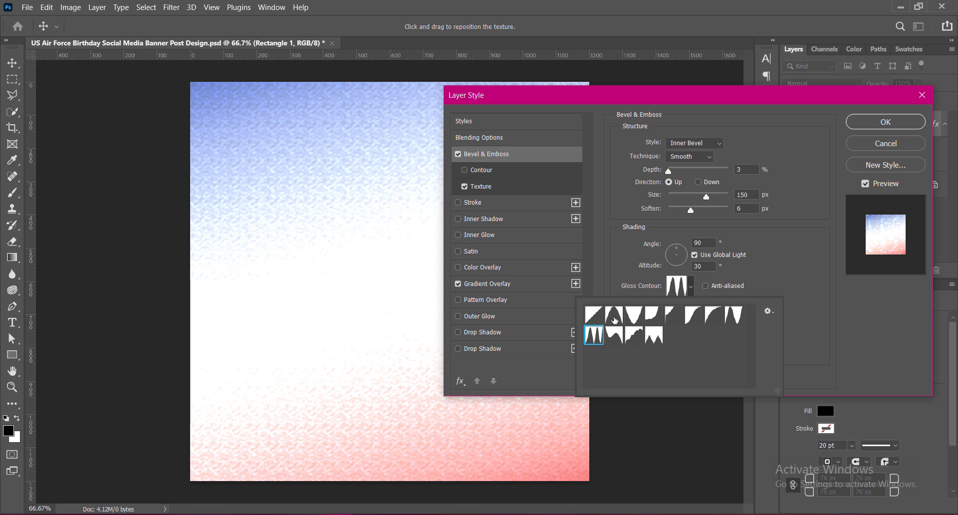
pyautogui.click(614, 320)
pyautogui.click(615, 337)
pyautogui.click(633, 336)
pyautogui.click(654, 337)
pyautogui.click(654, 318)
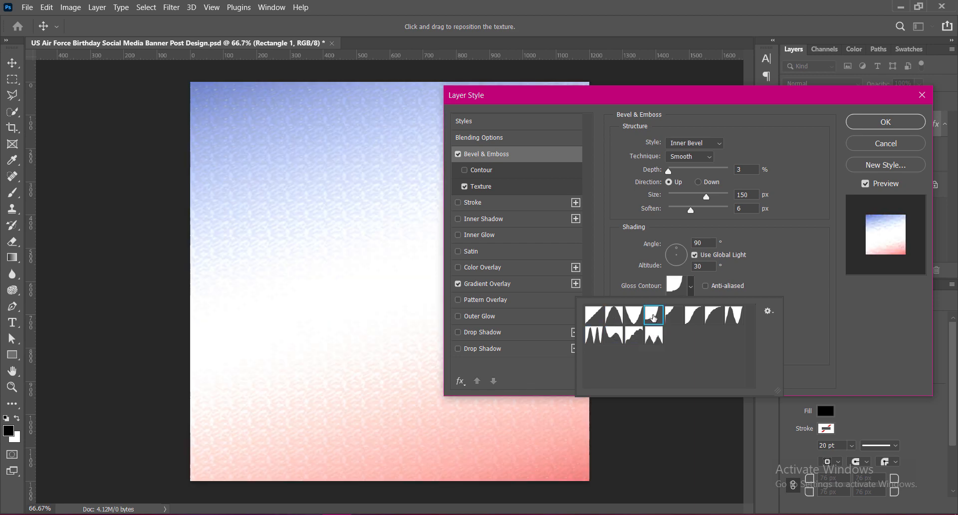
pyautogui.click(674, 320)
pyautogui.click(798, 289)
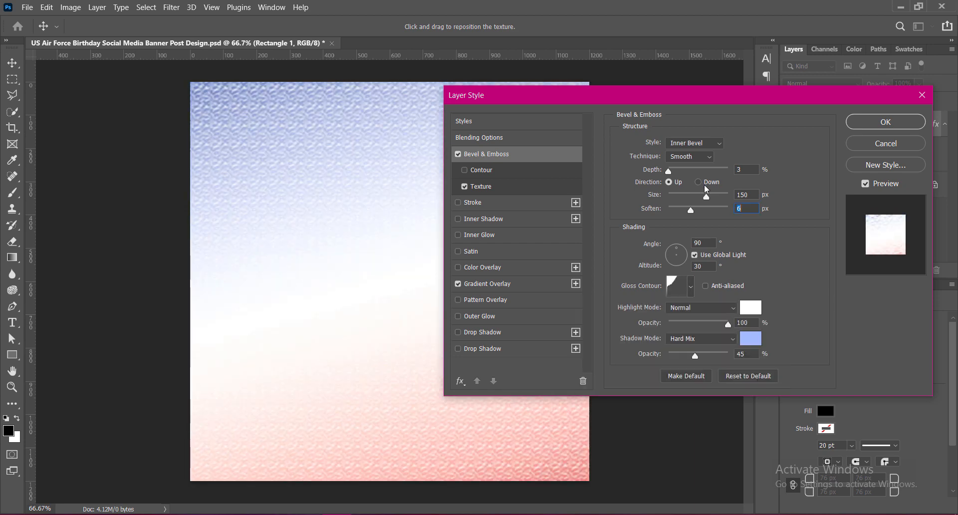
# - Set the bevel's direction to Down and apply the layer style to the rectangle
pyautogui.click(698, 183)
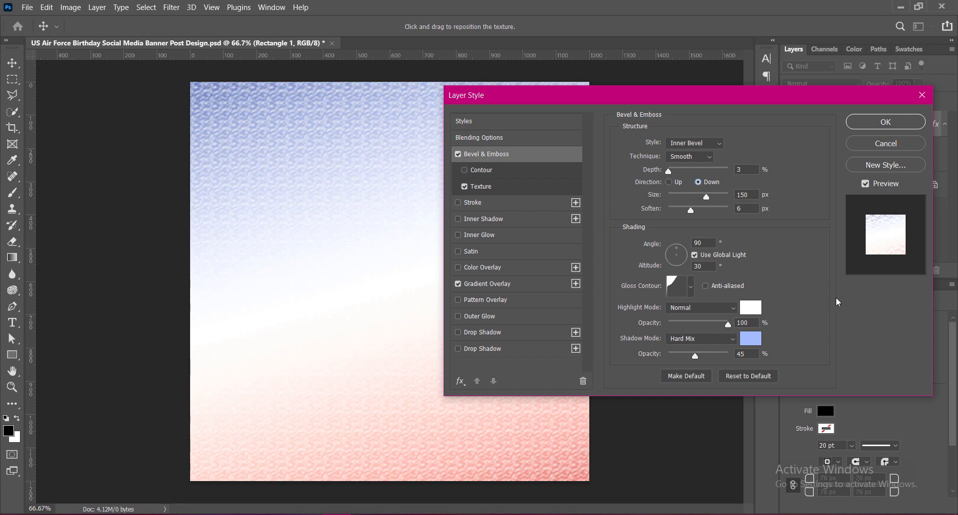
pyautogui.click(884, 125)
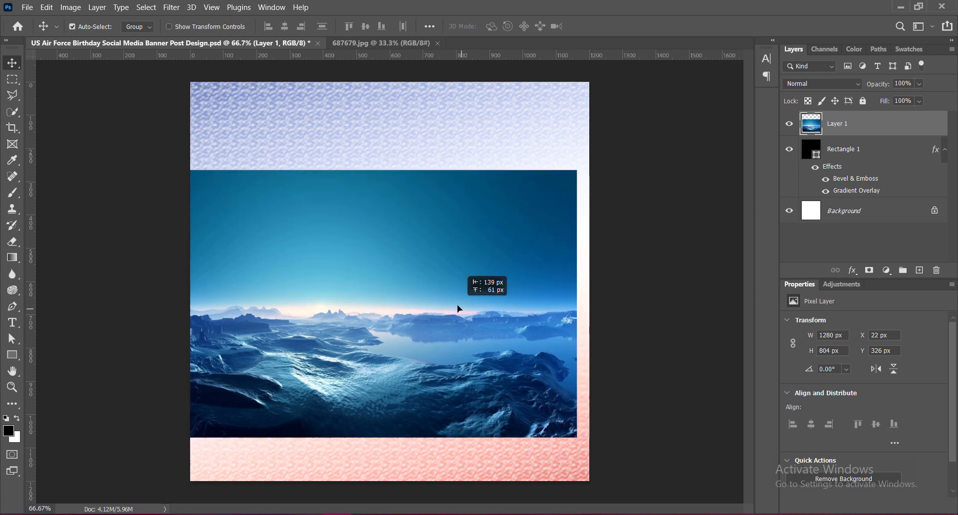
# - Position the blue icy landscape image across the middle of the banner and enlarge it to about 1514 × 951 px
pyautogui.moveTo(460, 306)
pyautogui.mouseDown()
pyautogui.moveTo(480, 287)
pyautogui.moveTo(465, 307)
pyautogui.moveTo(464, 292)
pyautogui.mouseUp()
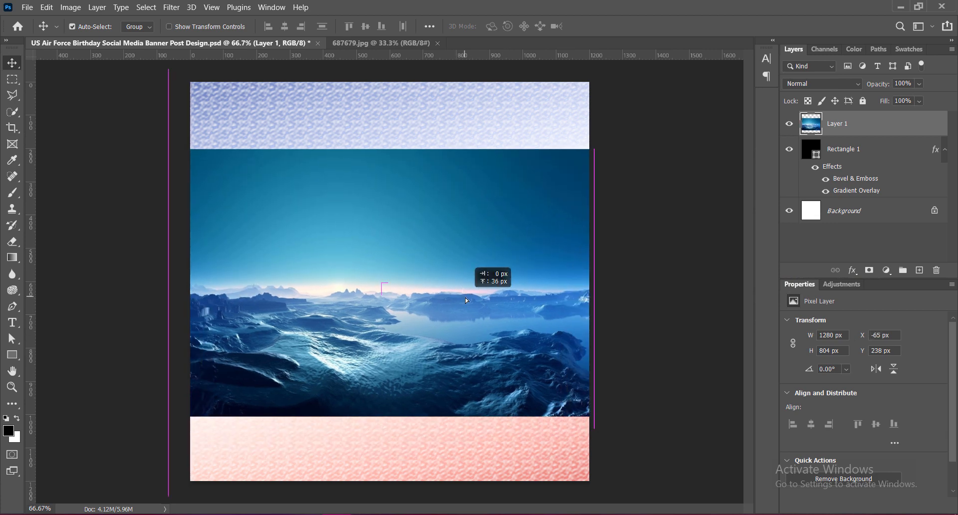
pyautogui.hotkey('ctrl', 't')
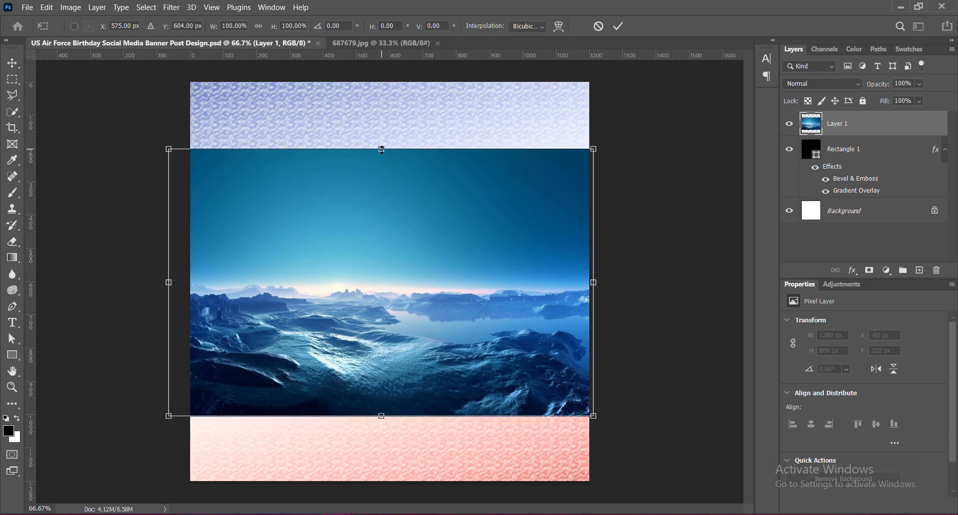
pyautogui.moveTo(382, 150); pyautogui.dragTo(383, 116)
pyautogui.moveTo(381, 417); pyautogui.dragTo(382, 432)
pyautogui.moveTo(392, 281); pyautogui.dragTo(411, 289)
pyautogui.press('Return')
# - Strongly increase the vibrance of the icy landscape layer
pyautogui.click(70, 7)
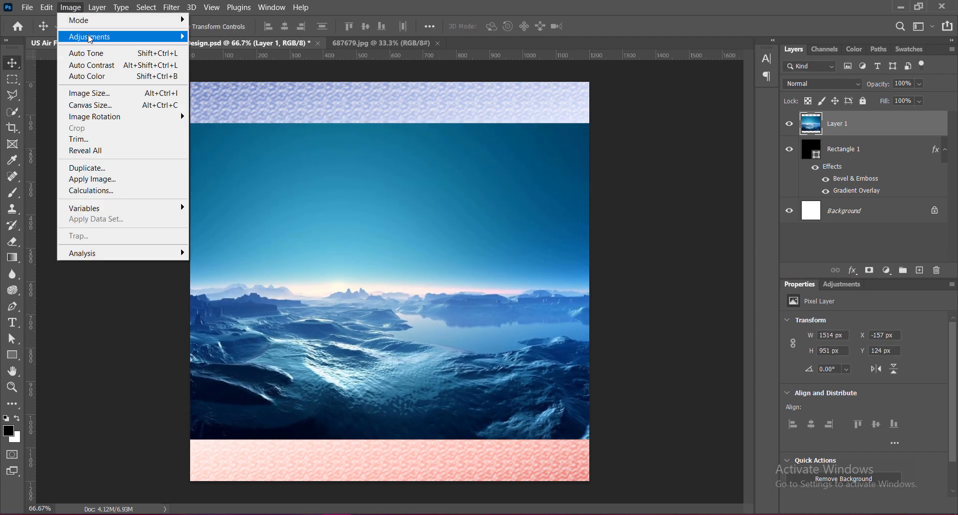
pyautogui.moveTo(90, 39)
pyautogui.click(226, 89)
pyautogui.moveTo(691, 110); pyautogui.dragTo(812, 114)
pyautogui.click(790, 91)
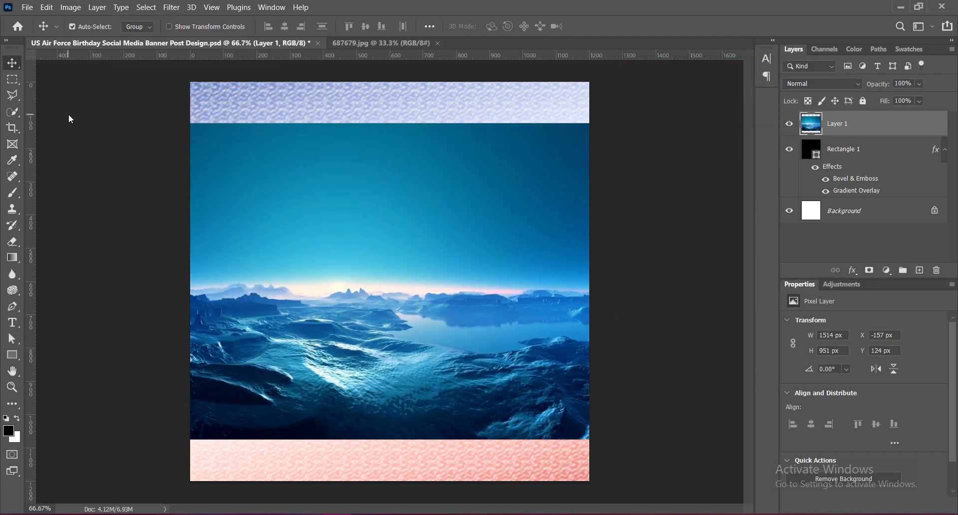
# - Darken the landscape's shadows and midtones with a Curves adjustment, mapping input 128 to output 107
pyautogui.click(70, 7)
pyautogui.click(206, 57)
pyautogui.moveTo(675, 169); pyautogui.dragTo(673, 188)
pyautogui.moveTo(637, 214); pyautogui.dragTo(637, 225)
pyautogui.moveTo(675, 189); pyautogui.dragTo(674, 183)
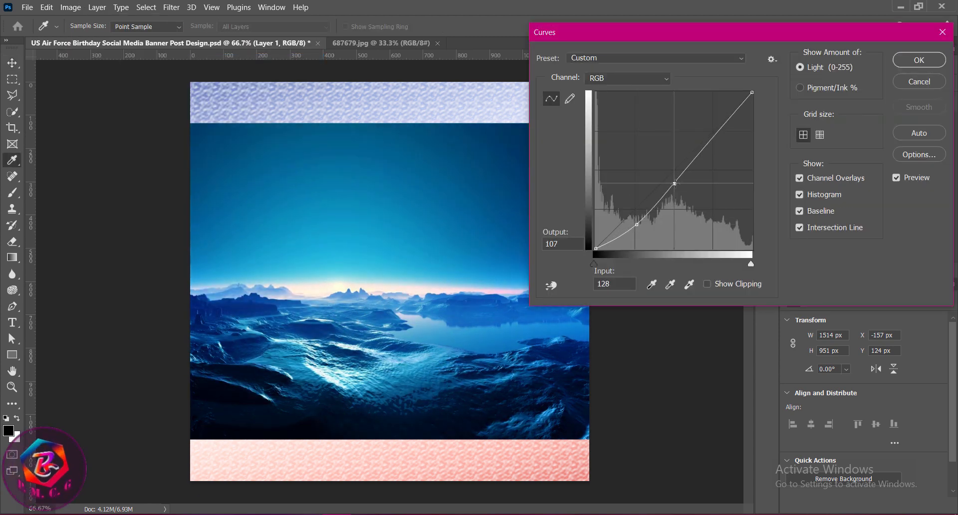
pyautogui.click(919, 60)
# - Set the landscape layer's blend mode to Luminosity and its opacity to 39%
pyautogui.click(838, 83)
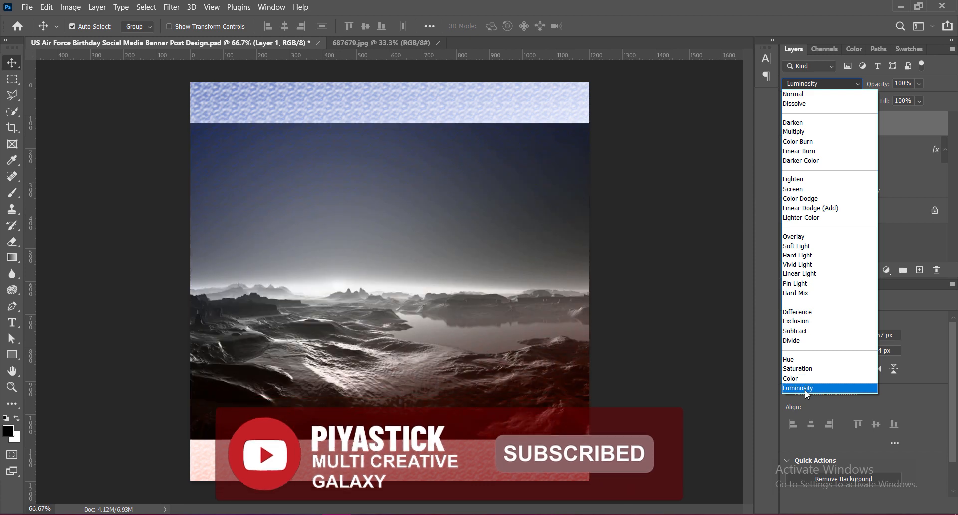
pyautogui.click(804, 389)
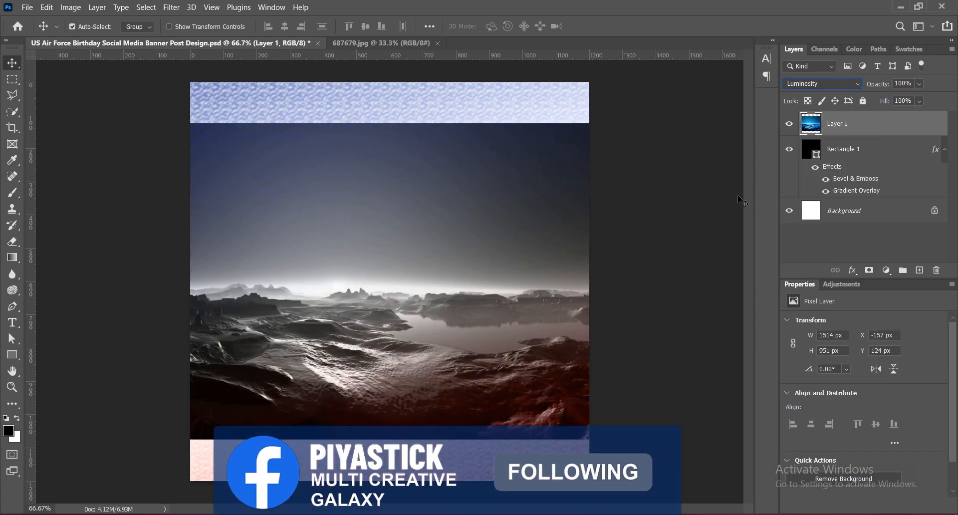
pyautogui.click(919, 84)
pyautogui.moveTo(935, 100); pyautogui.dragTo(897, 106)
pyautogui.click(900, 85)
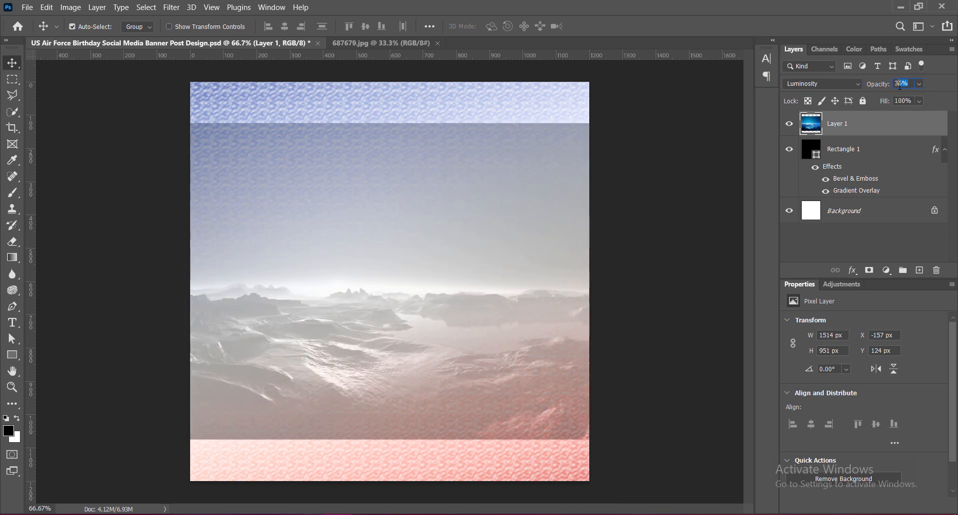
# - Erase the landscape's hard upper and lower edges with a soft 250 px eraser so they fade into the background
pyautogui.click(12, 242)
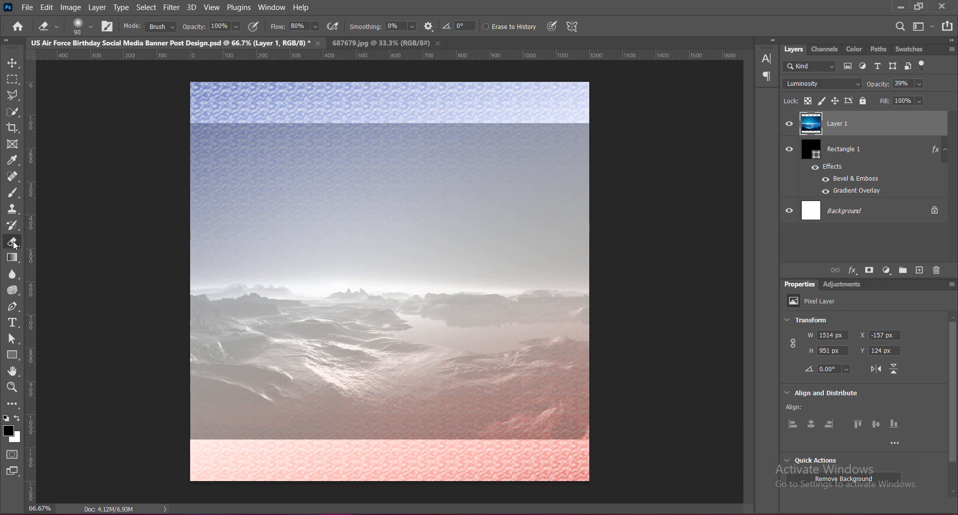
pyautogui.press(']')
pyautogui.press(']')
pyautogui.press(']')
pyautogui.press(']')
pyautogui.press(']')
pyautogui.press(']')
pyautogui.moveTo(220, 106)
pyautogui.mouseDown()
pyautogui.moveTo(584, 115)
pyautogui.moveTo(325, 106)
pyautogui.moveTo(543, 98)
pyautogui.moveTo(301, 100)
pyautogui.mouseUp()
pyautogui.moveTo(200, 450)
pyautogui.mouseDown()
pyautogui.moveTo(595, 449)
pyautogui.moveTo(219, 465)
pyautogui.moveTo(242, 455)
pyautogui.mouseUp()
pyautogui.moveTo(318, 143)
pyautogui.mouseDown()
pyautogui.moveTo(227, 125)
pyautogui.moveTo(355, 99)
pyautogui.moveTo(481, 151)
pyautogui.moveTo(550, 133)
pyautogui.moveTo(586, 151)
pyautogui.moveTo(457, 186)
pyautogui.moveTo(299, 142)
pyautogui.moveTo(402, 143)
pyautogui.moveTo(381, 127)
pyautogui.moveTo(212, 171)
pyautogui.moveTo(232, 148)
pyautogui.moveTo(222, 133)
pyautogui.moveTo(191, 157)
pyautogui.moveTo(235, 112)
pyautogui.moveTo(343, 101)
pyautogui.mouseUp()
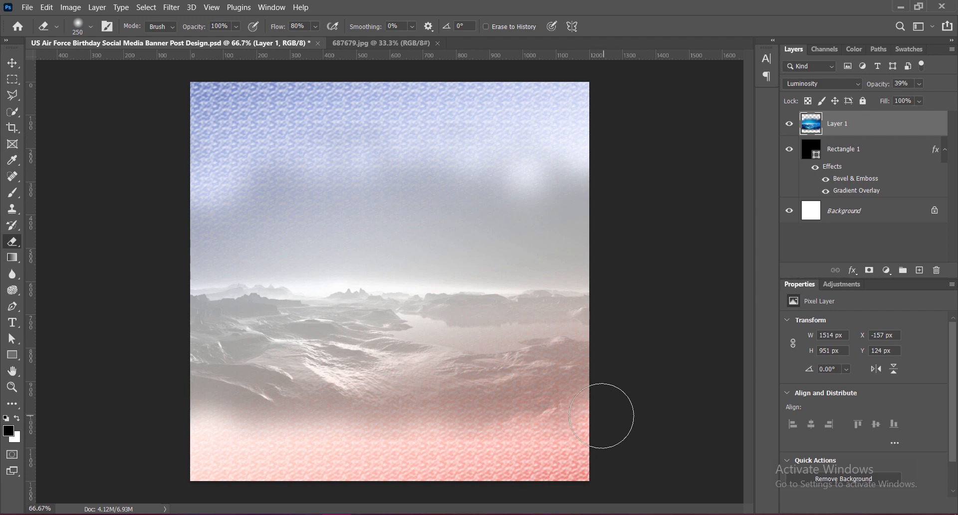
# - Switch back to the Move tool and save the banner document
pyautogui.click(12, 62)
pyautogui.click(629, 274)
pyautogui.hotkey('ctrl', 's')
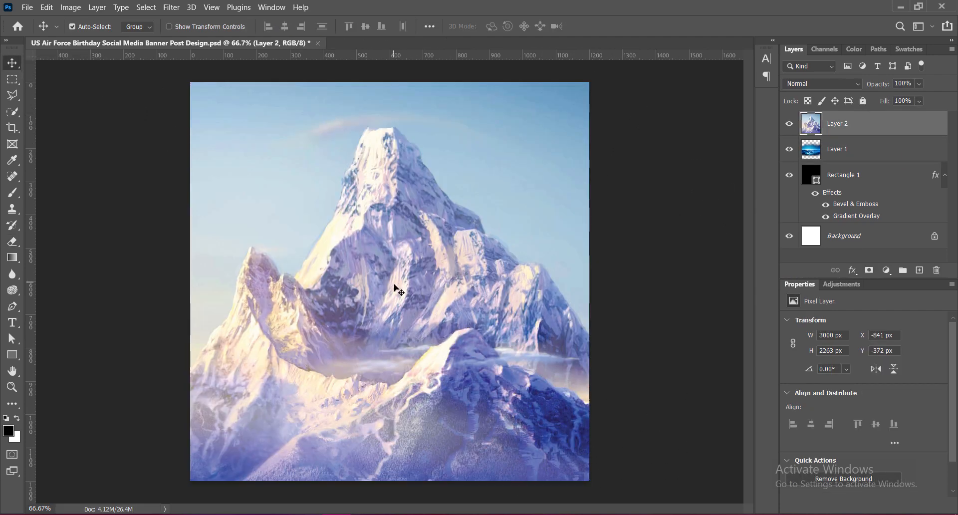
# - Scale the snowy mountain image down to about 1622 × 1223 px and position it to cover the whole banner
pyautogui.moveTo(416, 312); pyautogui.dragTo(410, 286)
pyautogui.hotkey('ctrl', 't')
pyautogui.moveTo(353, 192); pyautogui.dragTo(424, 372)
pyautogui.moveTo(474, 113); pyautogui.dragTo(440, 218)
pyautogui.moveTo(453, 421); pyautogui.dragTo(434, 286)
pyautogui.moveTo(392, 417); pyautogui.dragTo(391, 488)
pyautogui.moveTo(402, 346); pyautogui.dragTo(402, 343)
pyautogui.press('Return')
# - Increase the mountain layer's vibrance to +67
pyautogui.click(70, 7)
pyautogui.moveTo(120, 36)
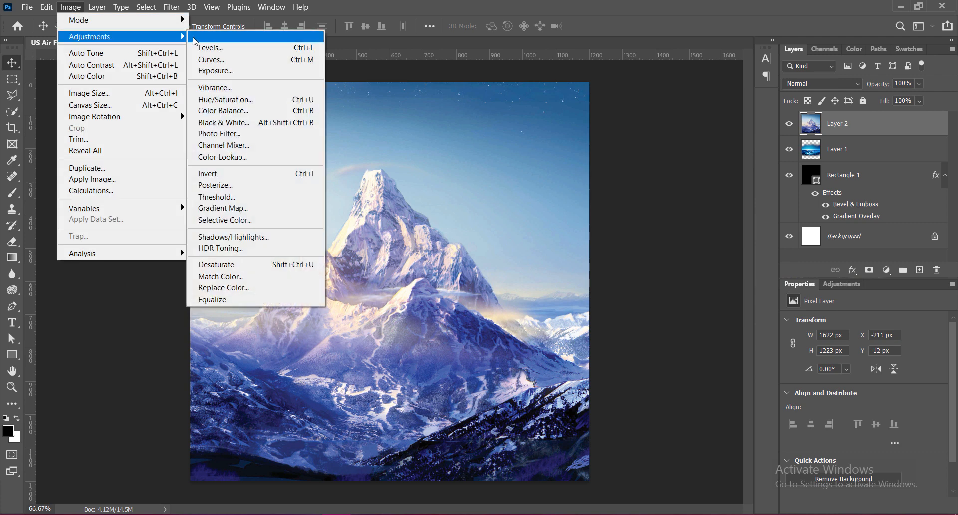
pyautogui.click(216, 88)
pyautogui.moveTo(697, 112); pyautogui.dragTo(766, 109)
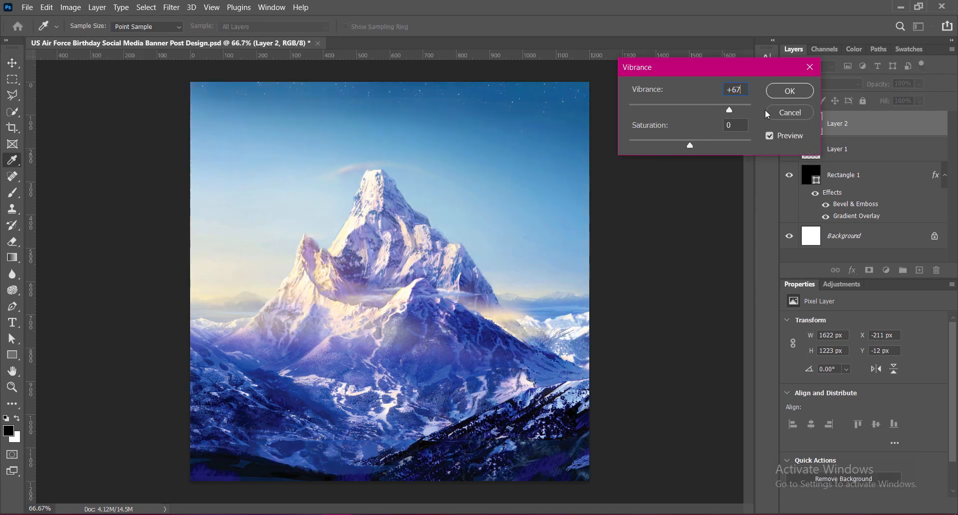
pyautogui.click(787, 90)
# - Raise the mountain layer's contrast to 100 with a Brightness/Contrast adjustment
pyautogui.click(72, 8)
pyautogui.moveTo(99, 37)
pyautogui.click(289, 34)
pyautogui.moveTo(664, 123); pyautogui.dragTo(785, 106)
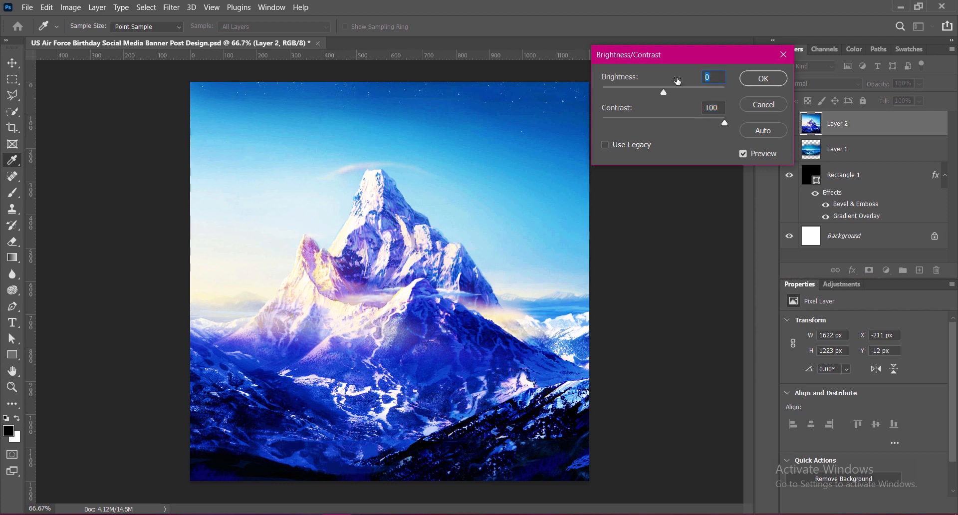
pyautogui.click(756, 83)
# - Move the mountain layer below the icy landscape layer and set its blend mode to Linear Burn
pyautogui.moveTo(810, 154); pyautogui.dragTo(812, 171)
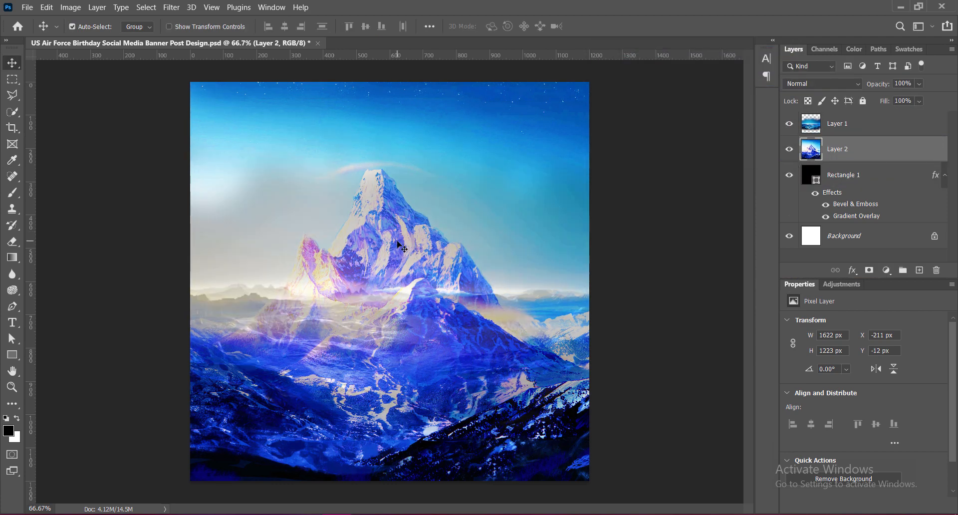
pyautogui.click(858, 88)
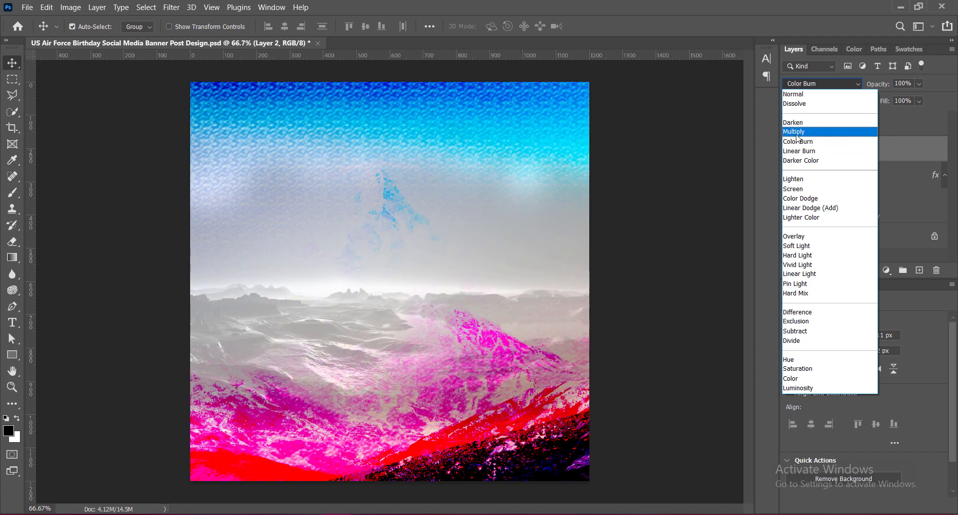
pyautogui.click(798, 151)
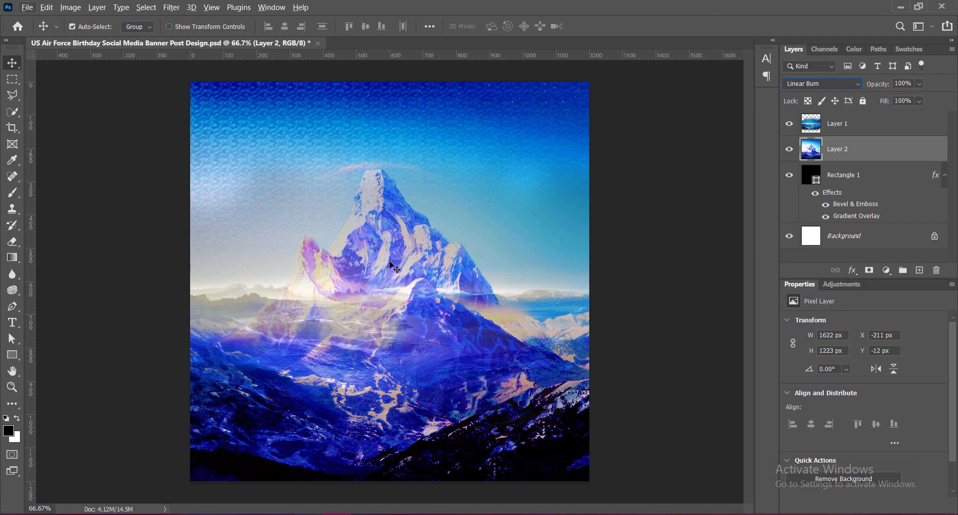
# - Set the icy landscape layer's opacity to 51%
pyautogui.scroll(1, 668, 229)
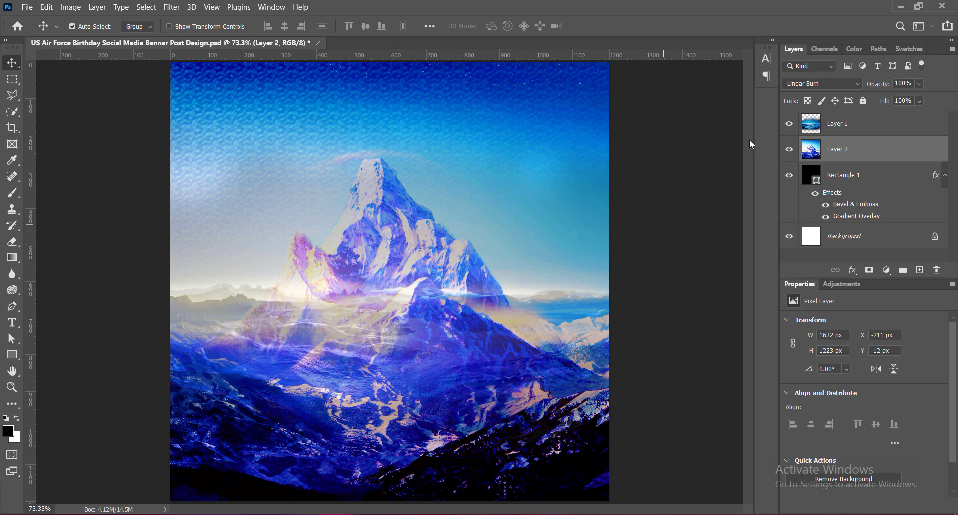
pyautogui.moveTo(933, 100)
pyautogui.mouseDown()
pyautogui.moveTo(903, 103)
pyautogui.moveTo(938, 103)
pyautogui.mouseUp()
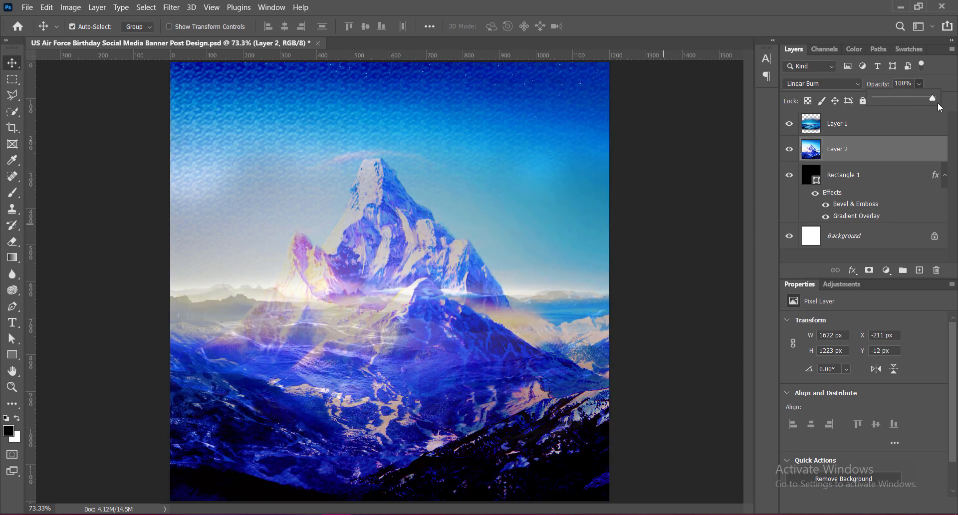
pyautogui.click(837, 129)
pyautogui.write('51')
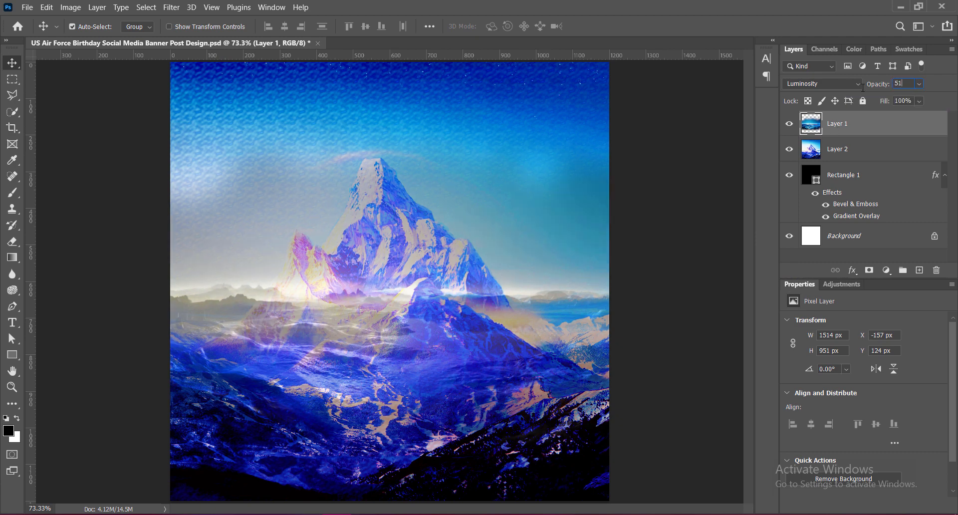
# - Set the mountain layer's opacity to 75%
pyautogui.click(814, 143)
pyautogui.moveTo(933, 100); pyautogui.dragTo(905, 99)
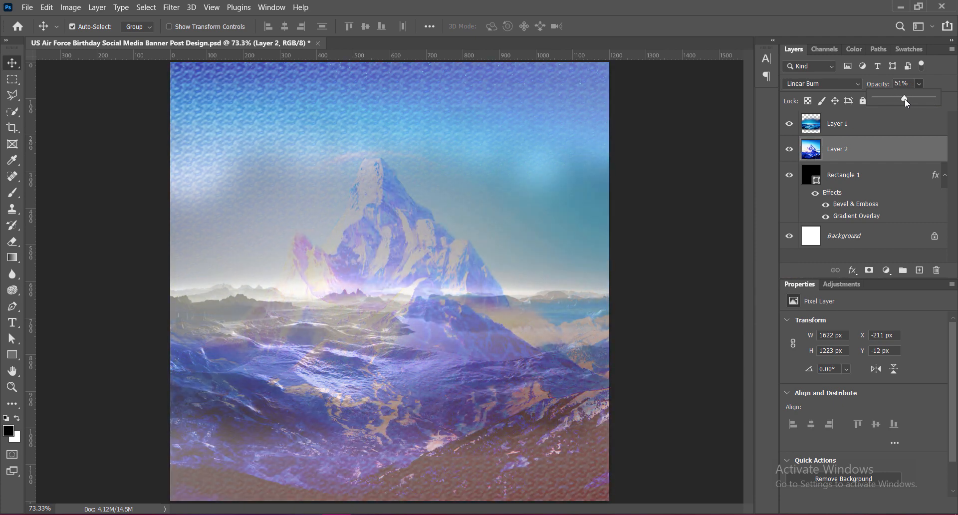
pyautogui.click(910, 85)
pyautogui.write('60')
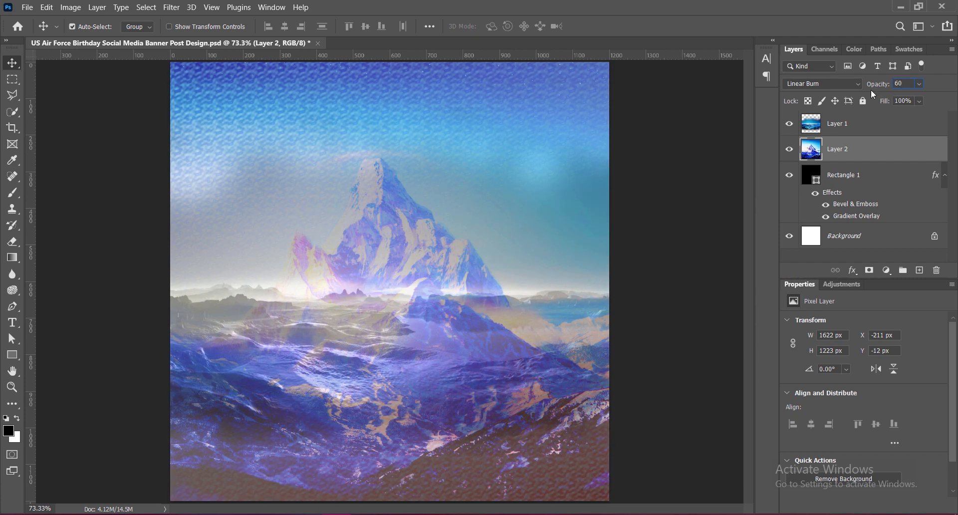
pyautogui.write('75')
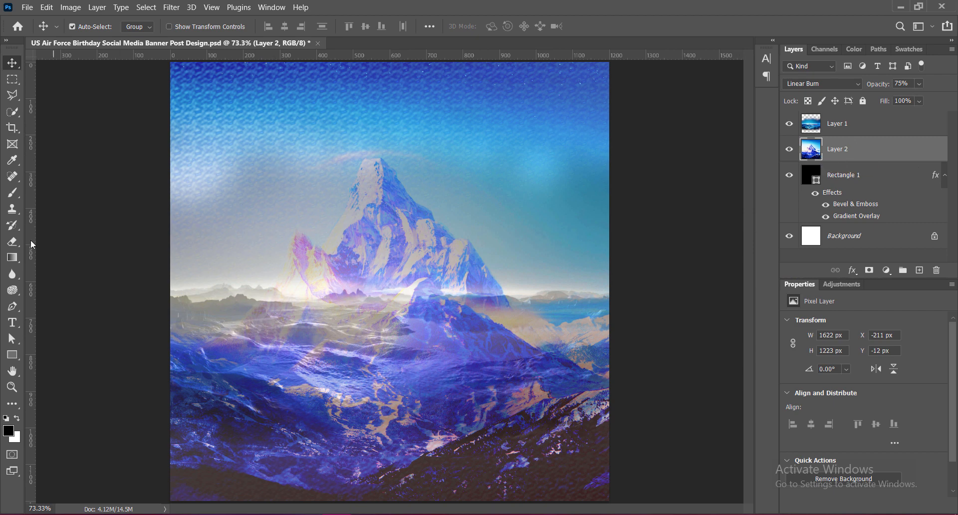
# - Erase the sky around the peak and the outer side areas of the mountain layer with a soft 250 px eraser
pyautogui.click(12, 242)
pyautogui.moveTo(214, 190)
pyautogui.mouseDown()
pyautogui.moveTo(194, 147)
pyautogui.moveTo(196, 96)
pyautogui.mouseUp()
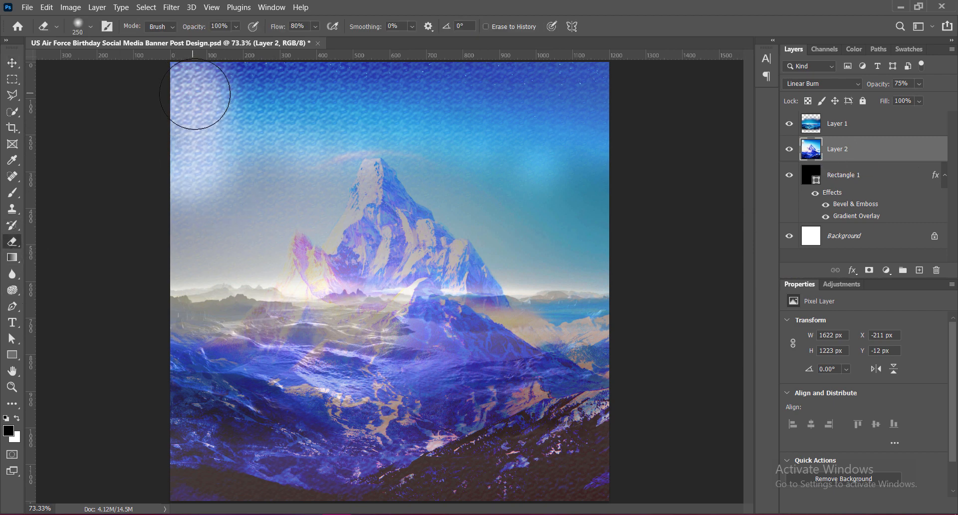
pyautogui.moveTo(182, 159); pyautogui.dragTo(173, 91)
pyautogui.moveTo(233, 63)
pyautogui.mouseDown()
pyautogui.moveTo(365, 72)
pyautogui.moveTo(213, 163)
pyautogui.mouseUp()
pyautogui.moveTo(612, 141)
pyautogui.mouseDown()
pyautogui.moveTo(567, 167)
pyautogui.moveTo(584, 99)
pyautogui.moveTo(551, 83)
pyautogui.moveTo(508, 147)
pyautogui.moveTo(590, 186)
pyautogui.mouseUp()
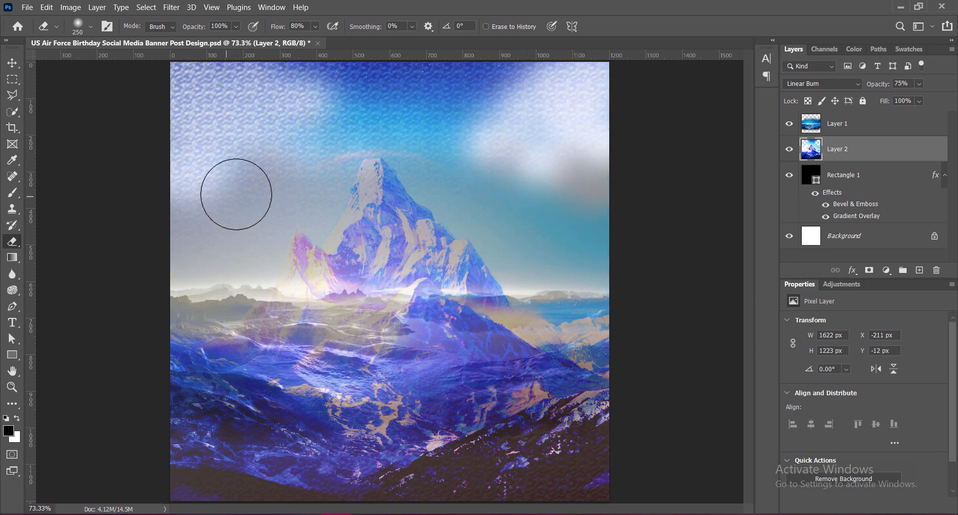
pyautogui.moveTo(554, 249)
pyautogui.mouseDown()
pyautogui.moveTo(605, 213)
pyautogui.moveTo(615, 259)
pyautogui.moveTo(508, 224)
pyautogui.moveTo(500, 174)
pyautogui.moveTo(444, 131)
pyautogui.moveTo(311, 130)
pyautogui.moveTo(395, 121)
pyautogui.moveTo(470, 136)
pyautogui.moveTo(454, 145)
pyautogui.mouseUp()
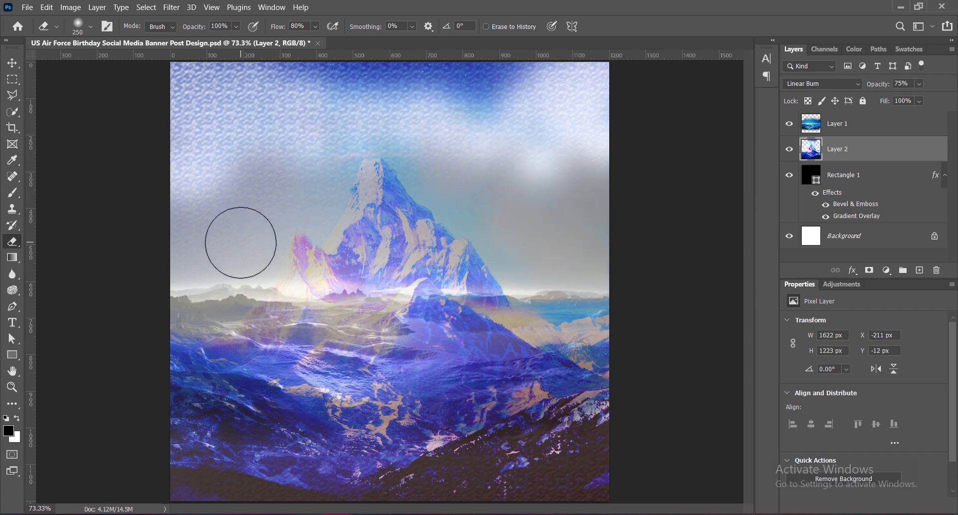
pyautogui.moveTo(193, 273)
pyautogui.mouseDown()
pyautogui.moveTo(196, 351)
pyautogui.moveTo(206, 306)
pyautogui.moveTo(184, 260)
pyautogui.moveTo(207, 280)
pyautogui.moveTo(198, 395)
pyautogui.moveTo(181, 401)
pyautogui.moveTo(204, 395)
pyautogui.moveTo(182, 381)
pyautogui.moveTo(213, 343)
pyautogui.moveTo(199, 293)
pyautogui.mouseUp()
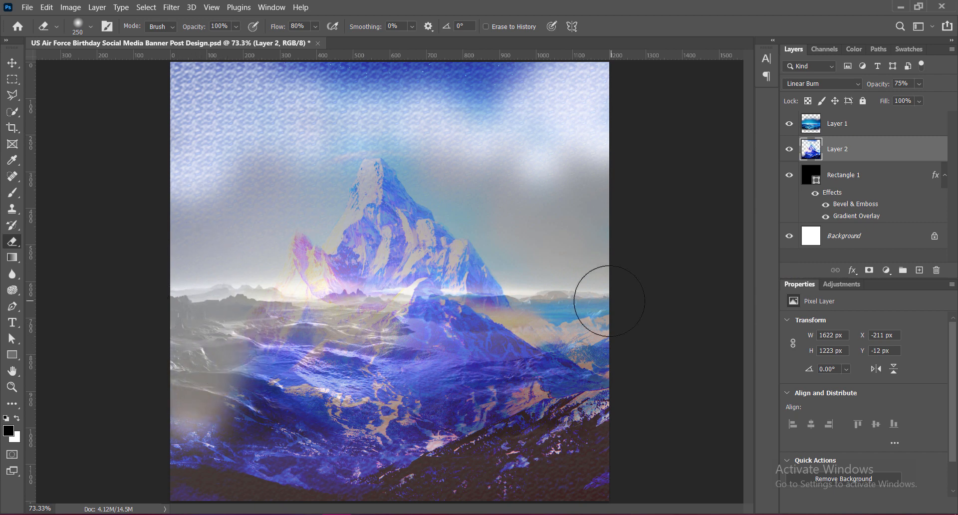
pyautogui.moveTo(646, 390)
pyautogui.mouseDown()
pyautogui.moveTo(604, 363)
pyautogui.moveTo(603, 387)
pyautogui.moveTo(631, 403)
pyautogui.moveTo(641, 432)
pyautogui.moveTo(591, 469)
pyautogui.moveTo(404, 497)
pyautogui.moveTo(575, 484)
pyautogui.moveTo(559, 450)
pyautogui.moveTo(476, 470)
pyautogui.moveTo(554, 445)
pyautogui.moveTo(612, 445)
pyautogui.moveTo(561, 435)
pyautogui.moveTo(540, 483)
pyautogui.moveTo(386, 497)
pyautogui.moveTo(353, 481)
pyautogui.moveTo(184, 486)
pyautogui.moveTo(190, 473)
pyautogui.moveTo(170, 427)
pyautogui.mouseUp()
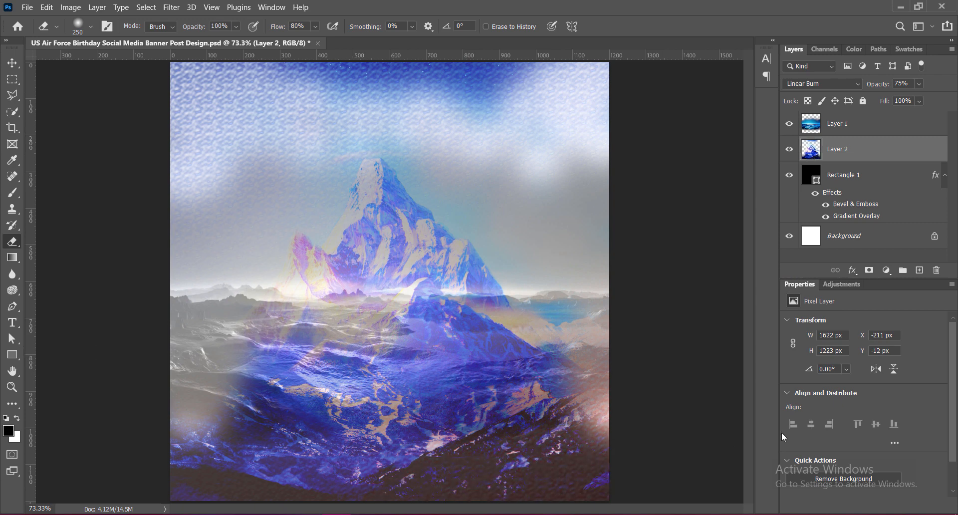
# - Try erasing the lower-right foreground of the mountain layer with a soft 300 px eraser
pyautogui.press(']')
pyautogui.click(568, 470)
pyautogui.click(421, 474)
pyautogui.click(490, 471)
pyautogui.click(525, 464)
pyautogui.click(482, 474)
pyautogui.click(552, 450)
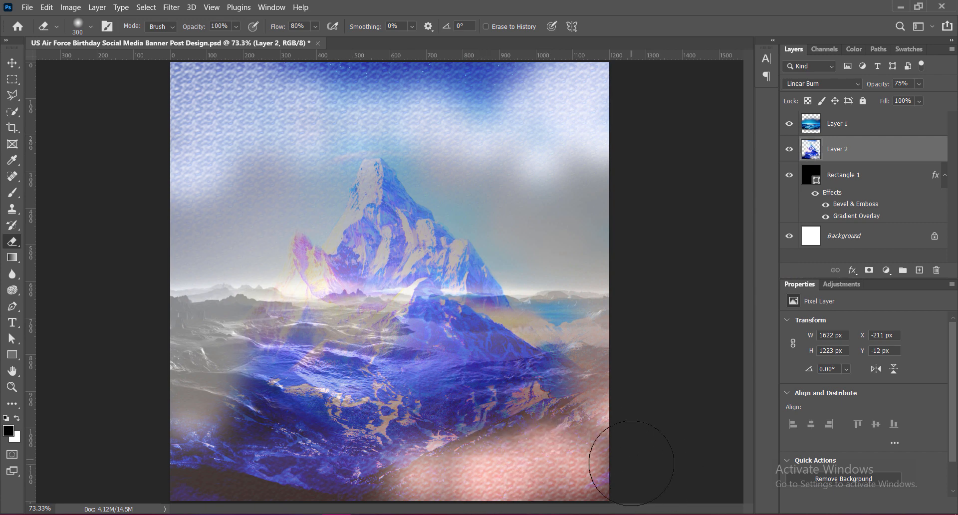
pyautogui.click(631, 468)
pyautogui.click(369, 485)
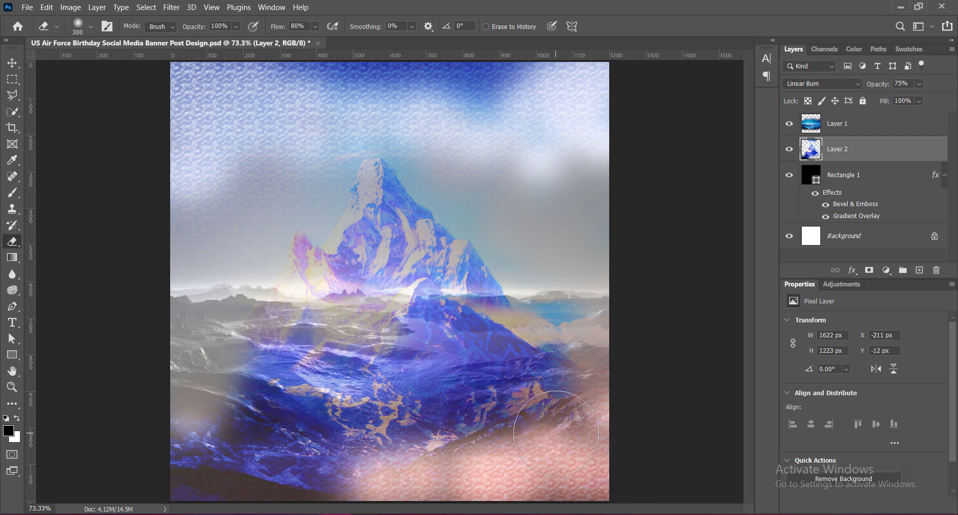
# - Undo the eraser strokes over the mountain layer's lower foreground
pyautogui.hotkey('ctrl', 'z')
pyautogui.hotkey('ctrl', 'z')
pyautogui.hotkey('ctrl', 'z')
pyautogui.hotkey('ctrl', 'z')
pyautogui.hotkey('ctrl', 'z')
pyautogui.hotkey('ctrl', 'z')
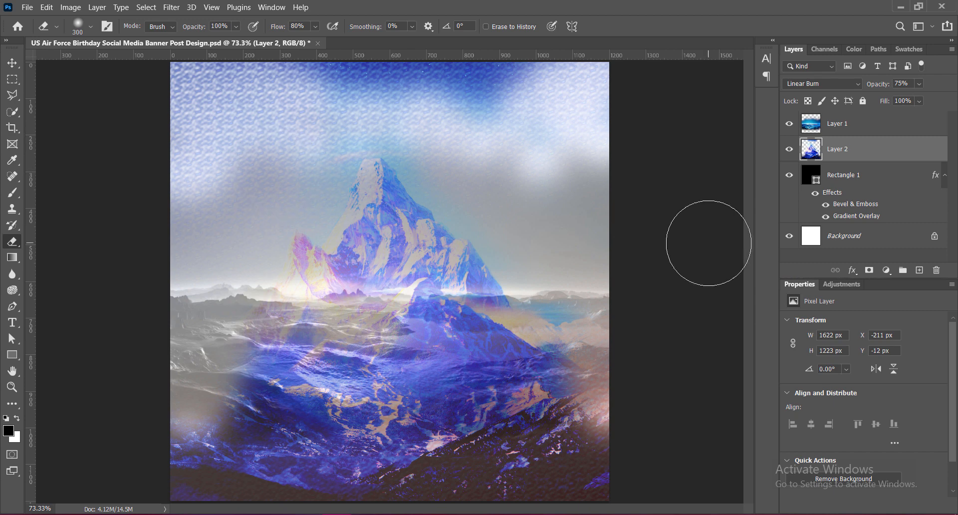
# - Paste the copied American flag image onto a new layer directly above the mountain layer
pyautogui.click(12, 79)
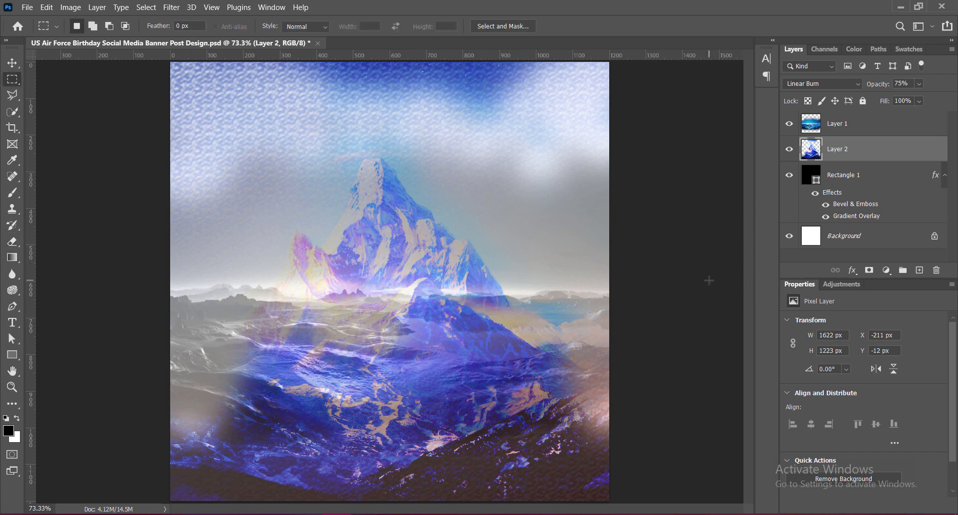
pyautogui.press('v')
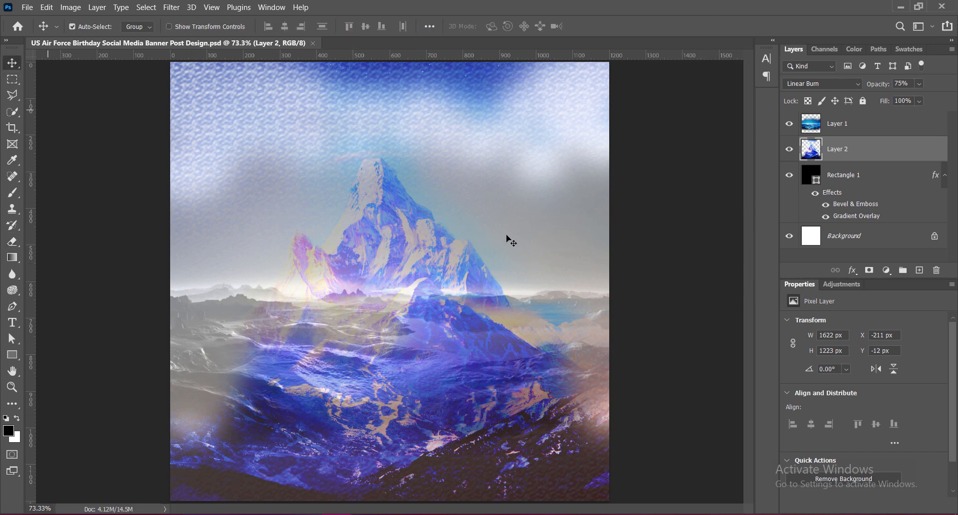
pyautogui.hotkey('ctrl', 'v')
pyautogui.click(394, 218)
pyautogui.hotkey('ctrl', 't')
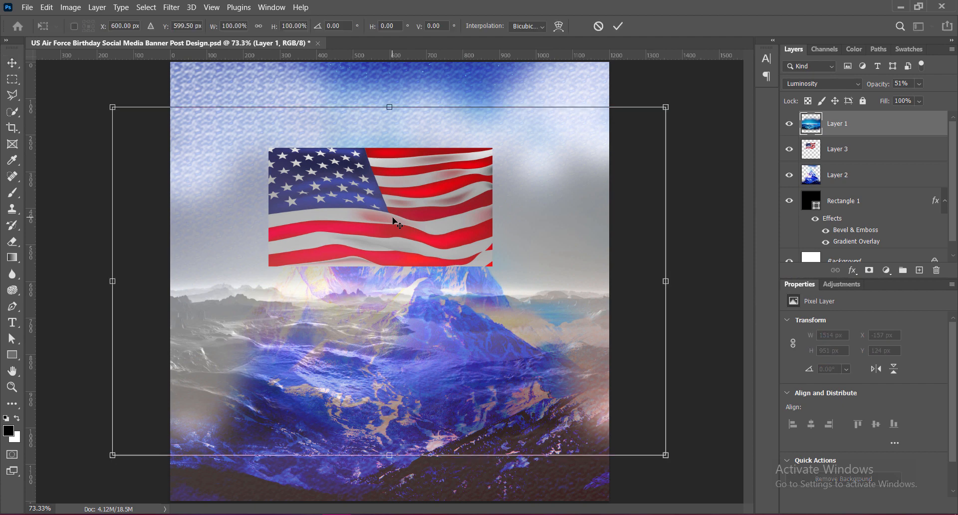
pyautogui.press('Escape')
# - Enlarge the flag and rotate it slightly counterclockwise to about 2112 × 1428 px, covering the upper part of the banner
pyautogui.click(458, 209)
pyautogui.hotkey('ctrl', 't')
pyautogui.moveTo(379, 266); pyautogui.dragTo(415, 403)
pyautogui.moveTo(380, 146); pyautogui.dragTo(380, 49)
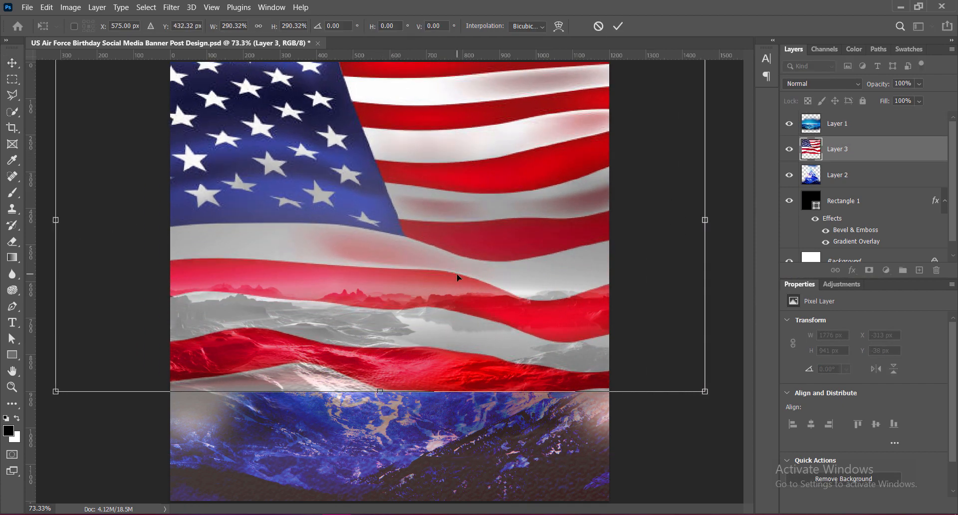
pyautogui.moveTo(676, 401); pyautogui.dragTo(764, 309)
pyautogui.moveTo(152, 94); pyautogui.dragTo(142, 65)
pyautogui.press('Return')
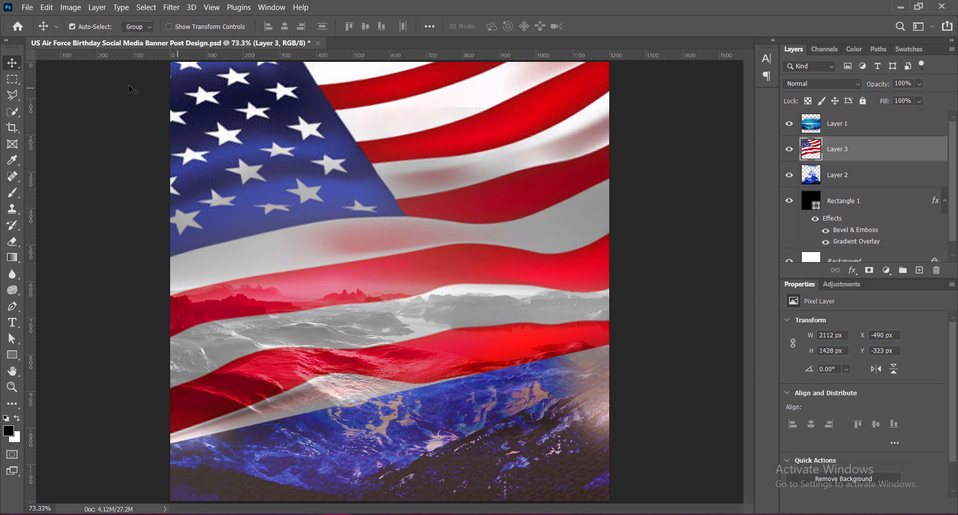
# - Increase the flag layer's vibrance to +100
pyautogui.click(70, 7)
pyautogui.moveTo(89, 36)
pyautogui.click(375, 100)
pyautogui.moveTo(688, 111); pyautogui.dragTo(804, 106)
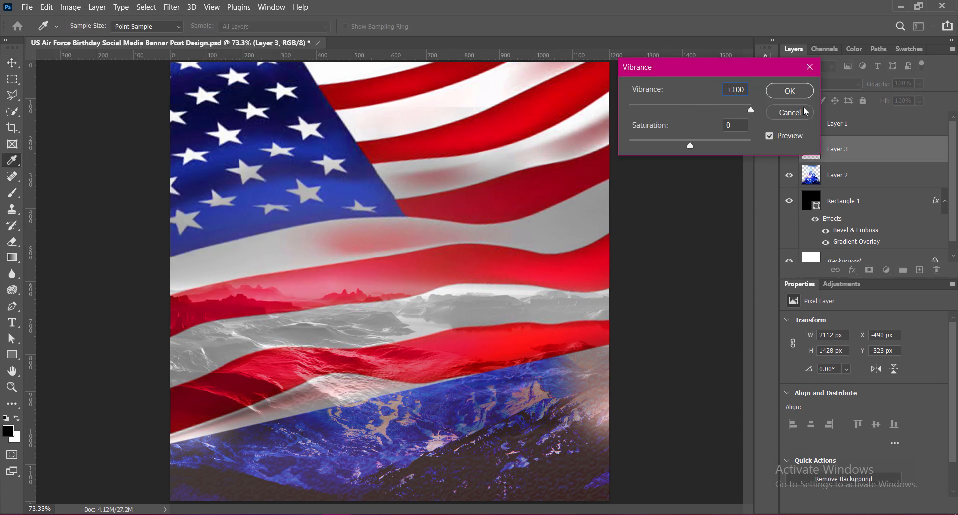
pyautogui.click(793, 95)
# - Raise the flag layer's contrast to the maximum with a Brightness/Contrast adjustment
pyautogui.click(70, 7)
pyautogui.click(225, 37)
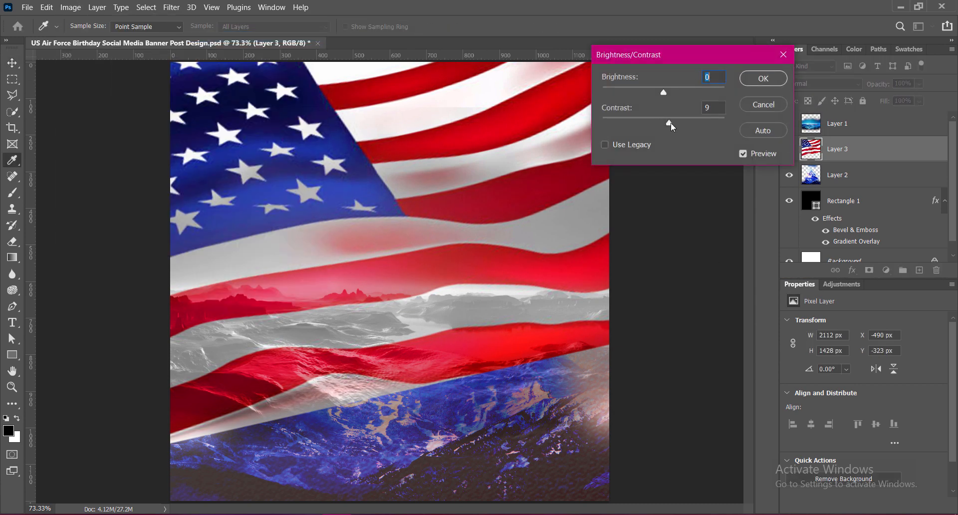
pyautogui.moveTo(671, 122); pyautogui.dragTo(775, 128)
pyautogui.click(773, 78)
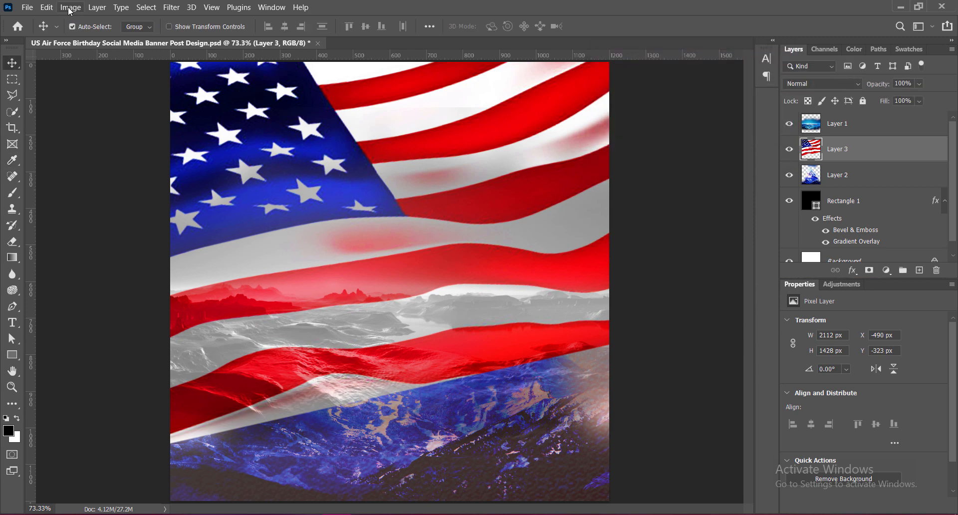
# - Apply a Curves adjustment to the flag layer, raising the midtones and pulling the shadows down slightly
pyautogui.click(71, 7)
pyautogui.click(225, 62)
pyautogui.moveTo(676, 168)
pyautogui.mouseDown()
pyautogui.moveTo(673, 181)
pyautogui.moveTo(675, 155)
pyautogui.mouseUp()
pyautogui.moveTo(635, 200); pyautogui.dragTo(635, 210)
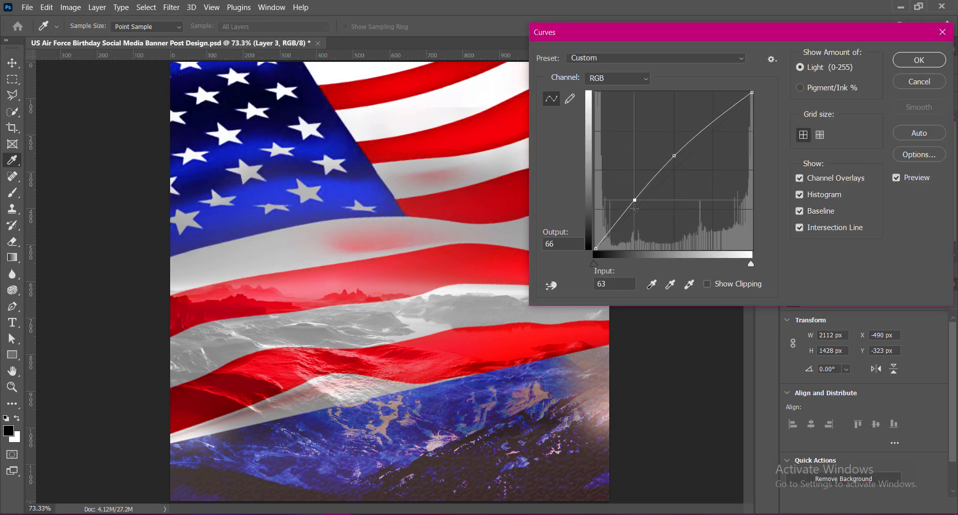
pyautogui.click(919, 60)
# - Move the flag layer below the mountain layer and set its blend mode to Linear Light
pyautogui.moveTo(839, 151); pyautogui.dragTo(835, 194)
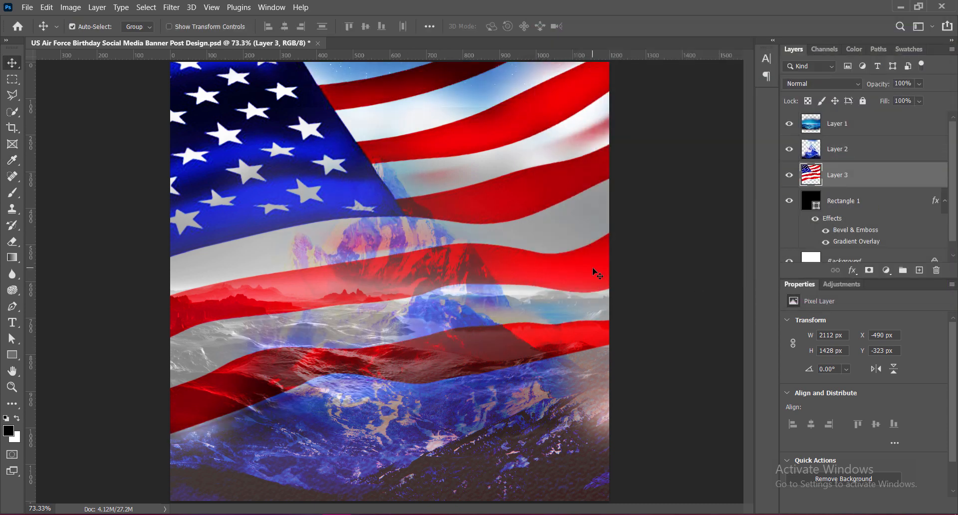
pyautogui.click(861, 86)
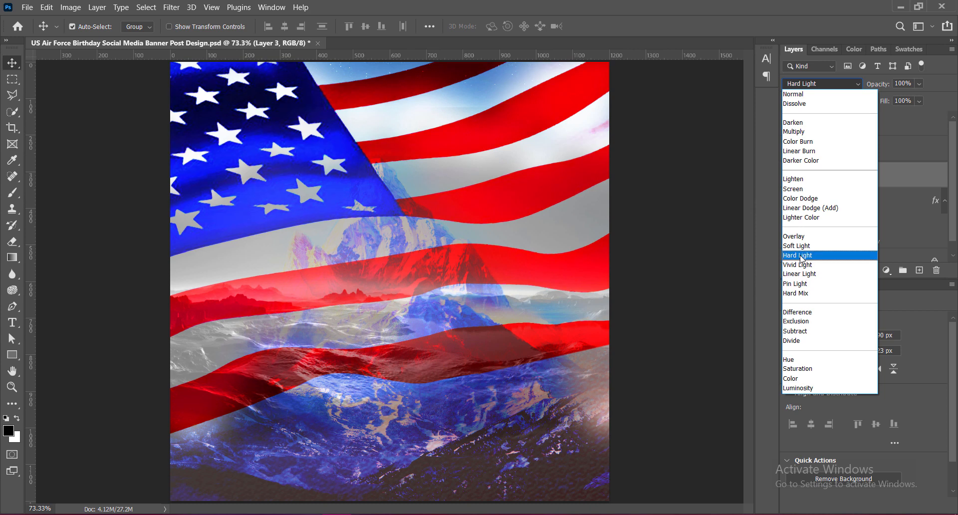
pyautogui.click(799, 274)
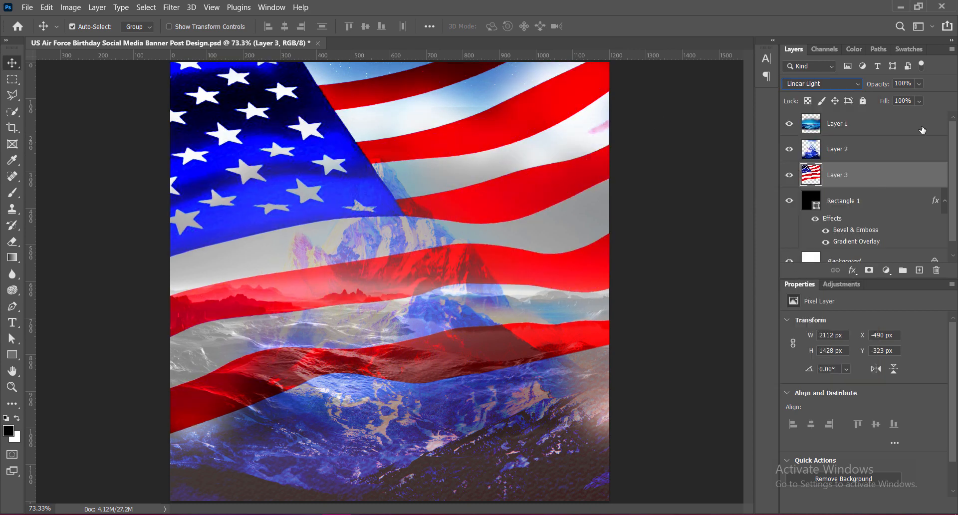
# - Reduce the flag layer's opacity to 60%
pyautogui.moveTo(920, 86); pyautogui.dragTo(907, 100)
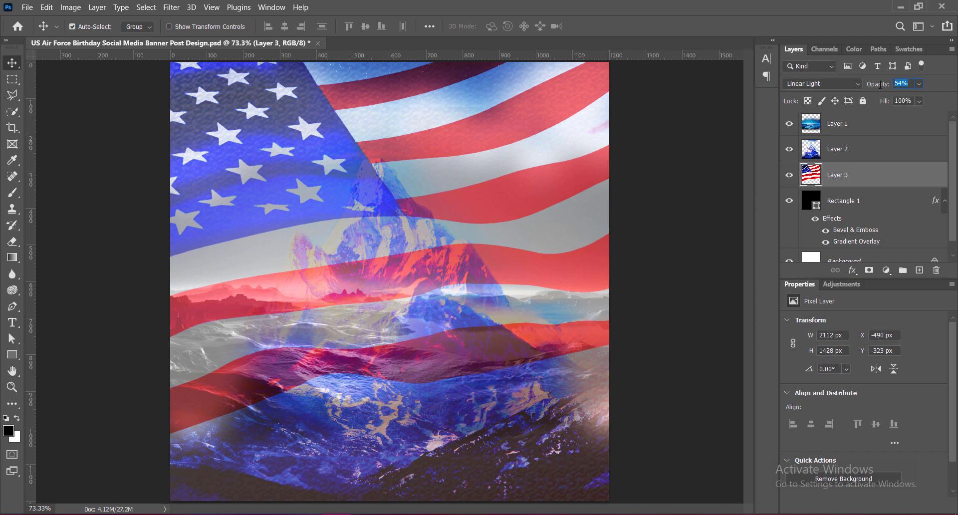
pyautogui.write('60')
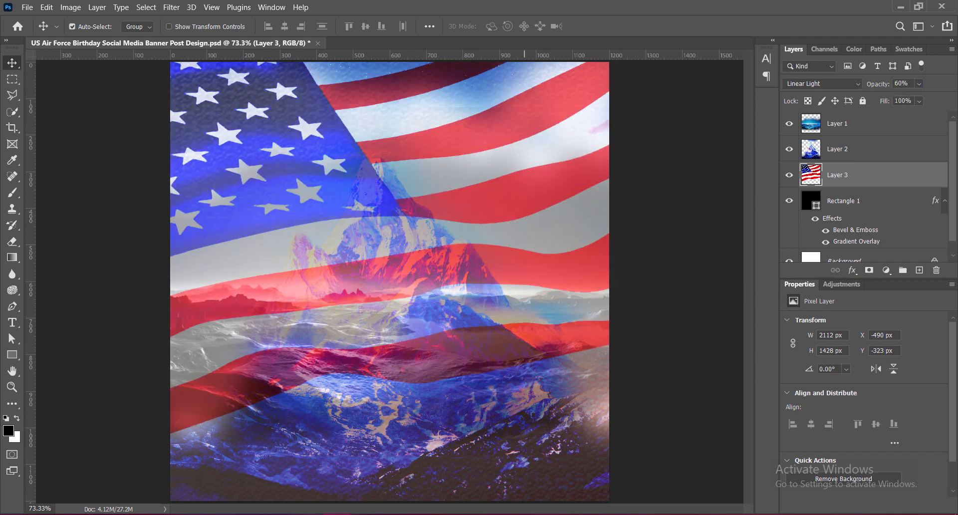
pyautogui.click(12, 242)
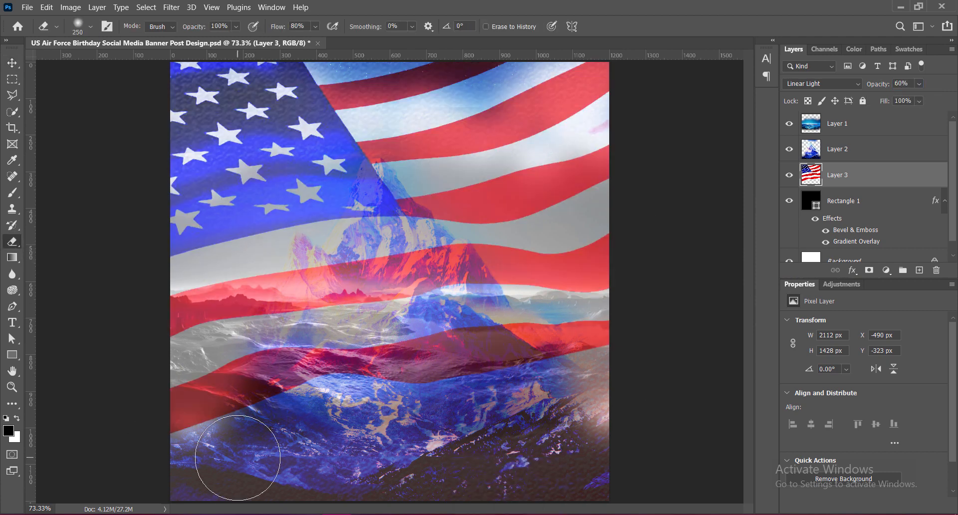
pyautogui.press('[')
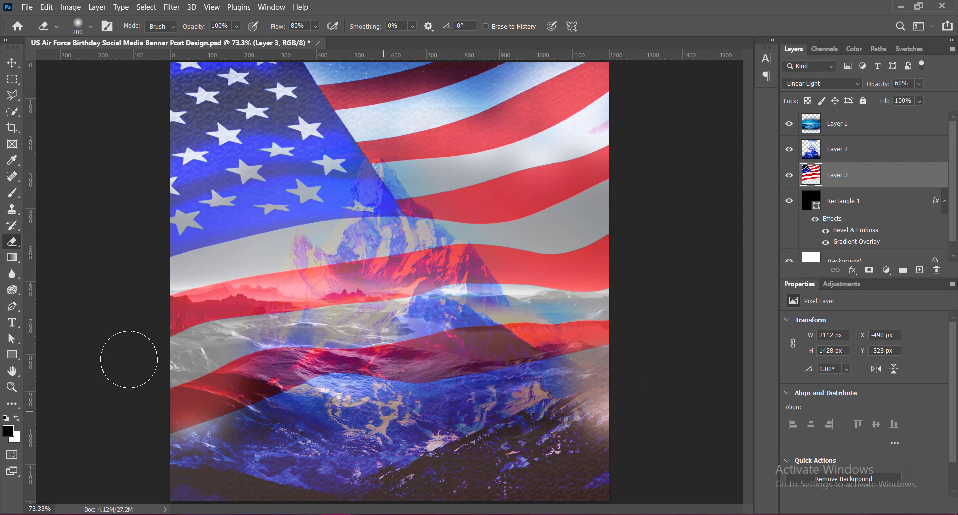
pyautogui.click(12, 63)
# - Set the mountain layer's opacity to 87% and save the document
pyautogui.click(914, 159)
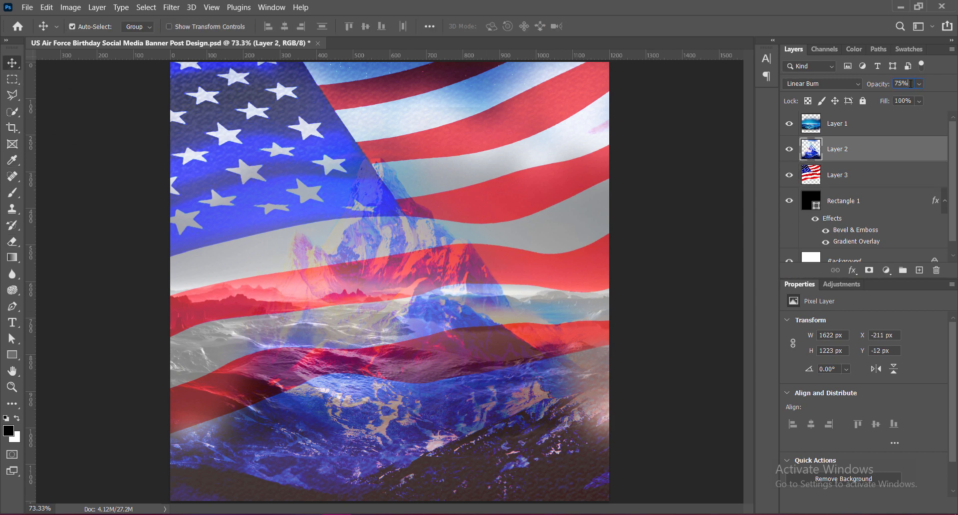
pyautogui.write('84')
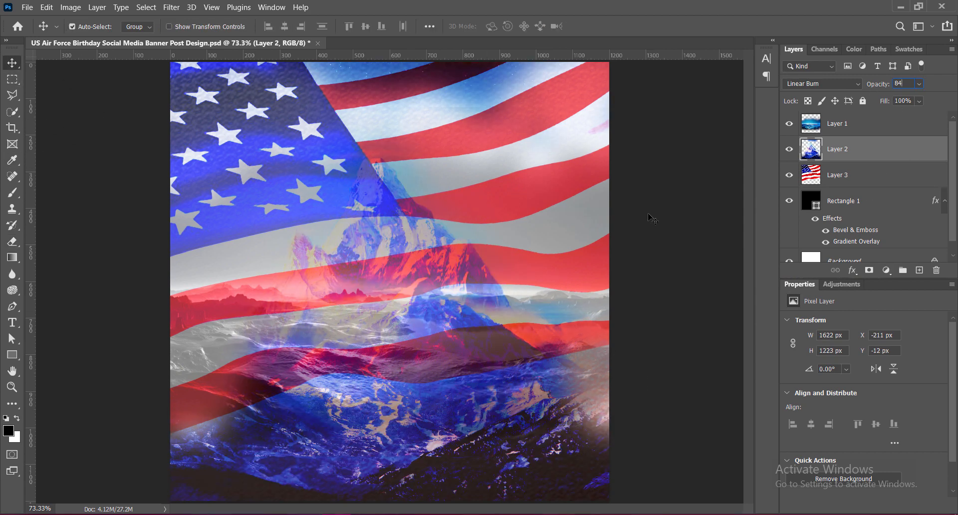
pyautogui.click(918, 83)
pyautogui.moveTo(929, 99); pyautogui.dragTo(940, 98)
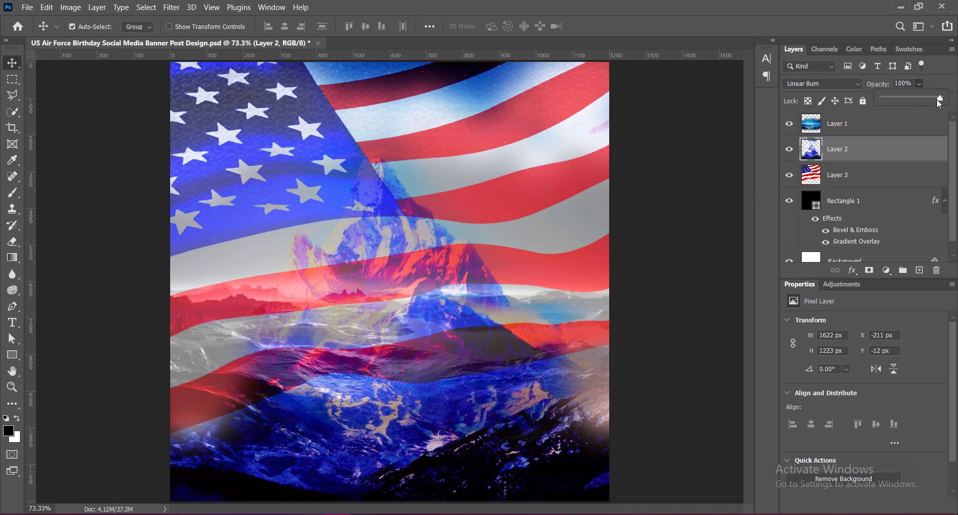
pyautogui.click(907, 80)
pyautogui.write('87')
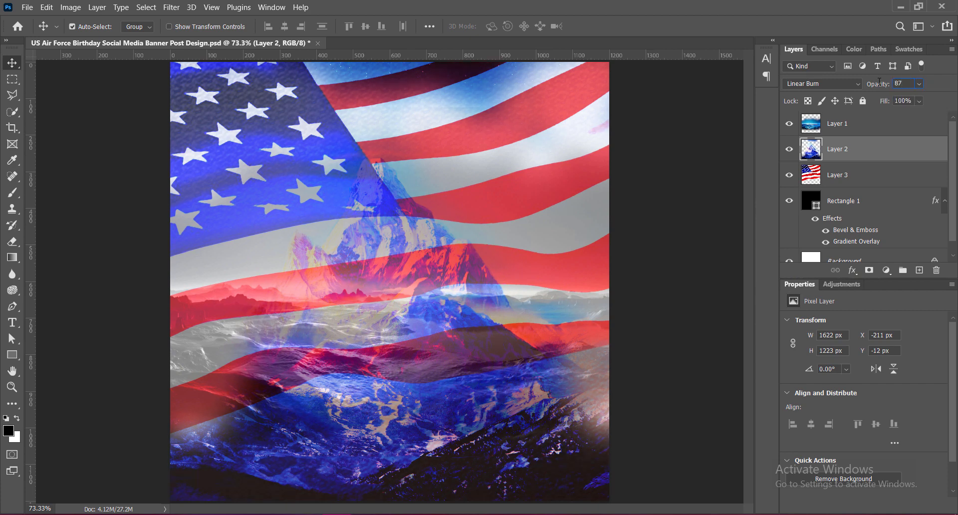
pyautogui.hotkey('ctrl', 's')
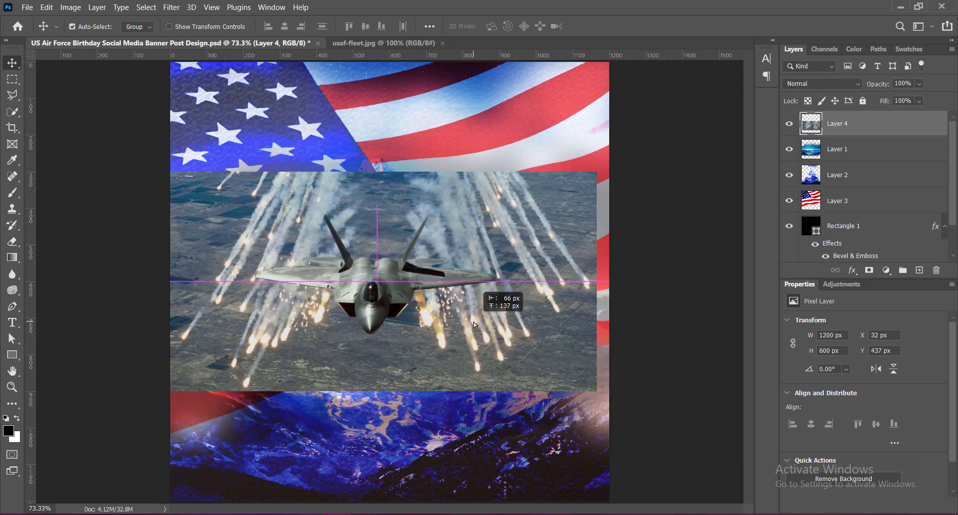
# - Enlarge the front-facing jet image to 1550 × 775 px and centre it across the canvas
pyautogui.hotkey('ctrl', 't')
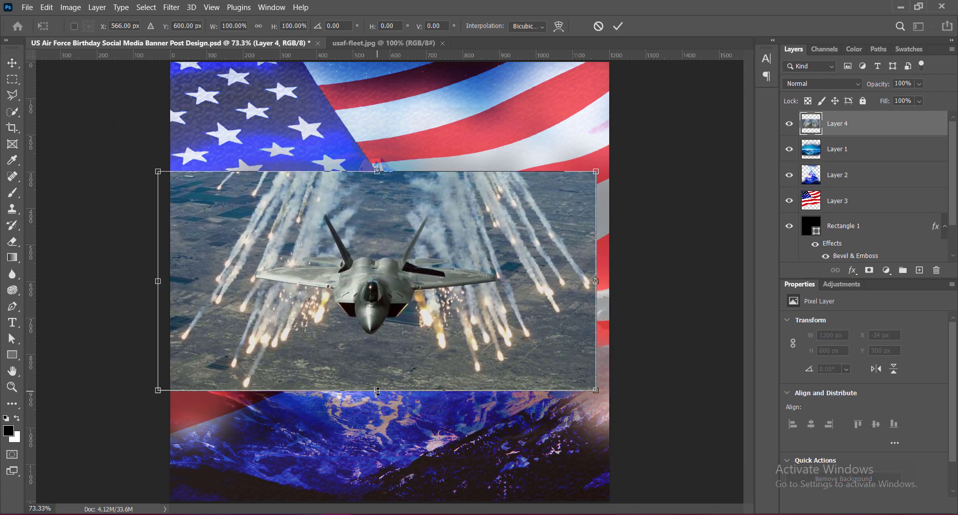
pyautogui.moveTo(378, 391); pyautogui.dragTo(379, 454)
pyautogui.moveTo(382, 325); pyautogui.dragTo(399, 292)
pyautogui.press('Return')
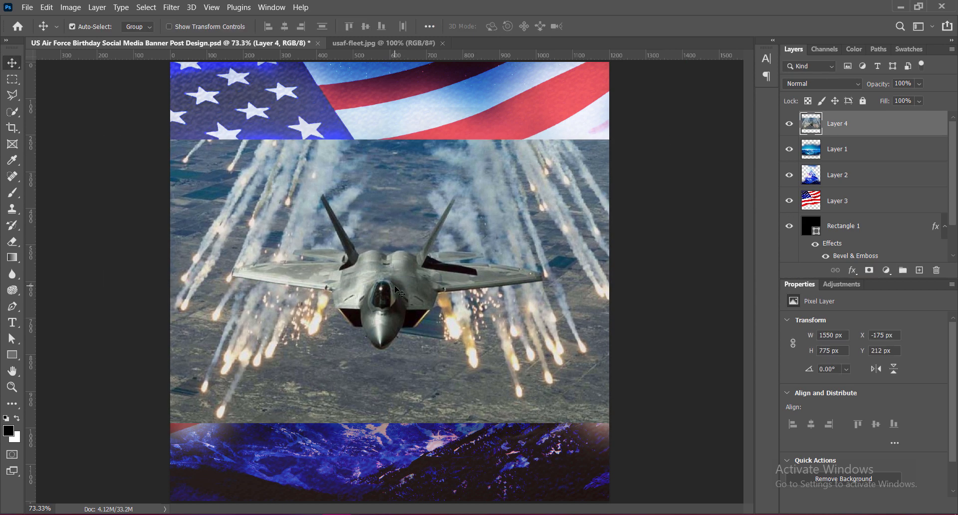
# - Apply a Vibrance adjustment to the front-facing jet layer with the vibrance raised to its maximum
pyautogui.click(70, 7)
pyautogui.moveTo(94, 34)
pyautogui.click(345, 86)
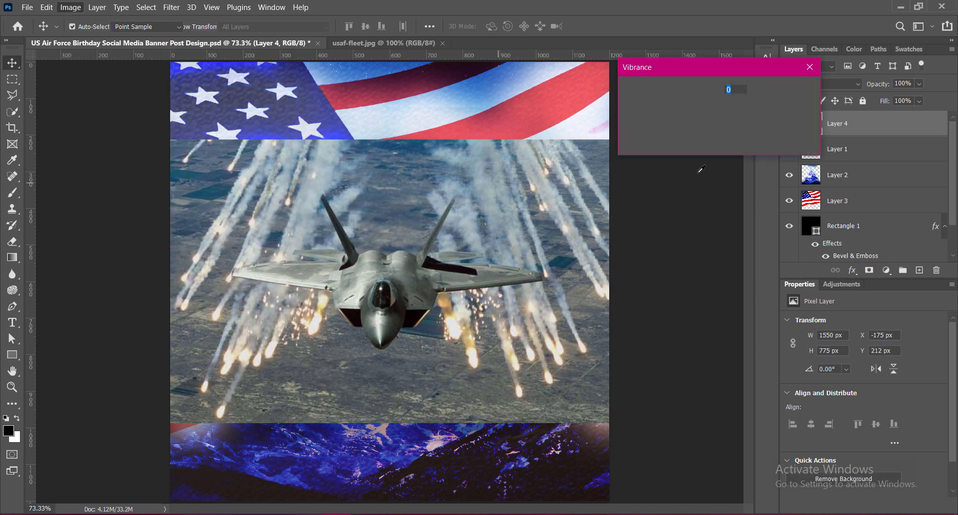
pyautogui.moveTo(690, 110); pyautogui.dragTo(807, 114)
pyautogui.click(790, 90)
# - Apply a Brightness/Contrast adjustment to the front-facing jet layer with brightness 9 and contrast 75
pyautogui.click(71, 7)
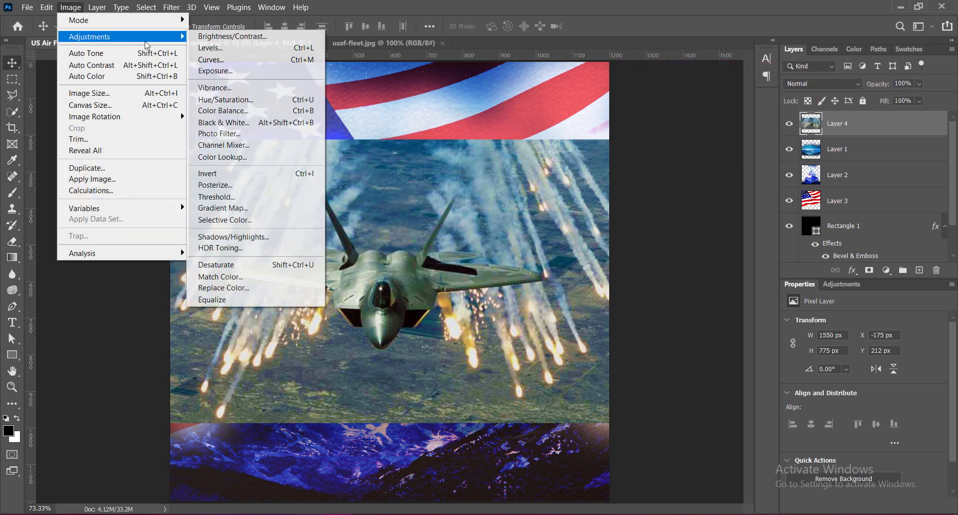
pyautogui.click(344, 32)
pyautogui.moveTo(665, 122); pyautogui.dragTo(710, 109)
pyautogui.moveTo(709, 75); pyautogui.dragTo(684, 82)
pyautogui.write('12')
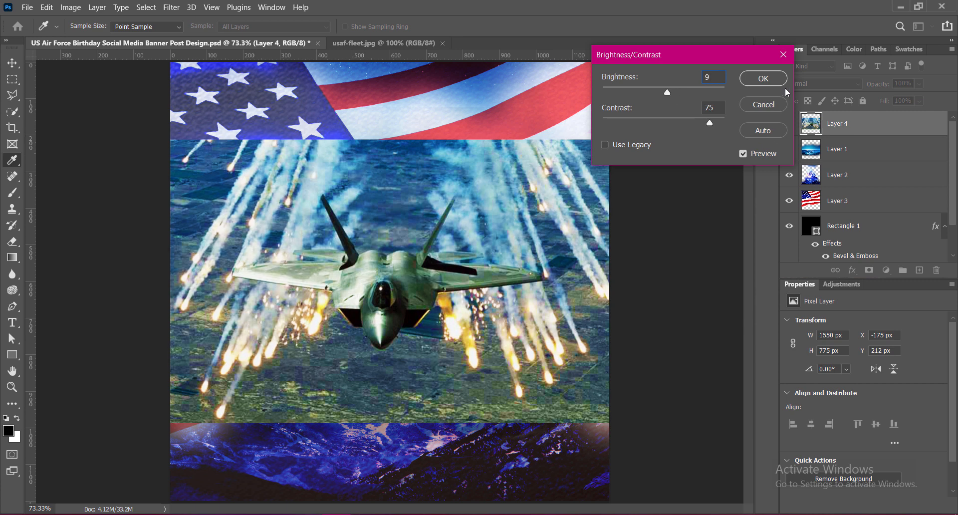
pyautogui.click(780, 82)
# - Set the front-facing jet layer's blend mode to Hard Light and its opacity to 84%
pyautogui.click(822, 84)
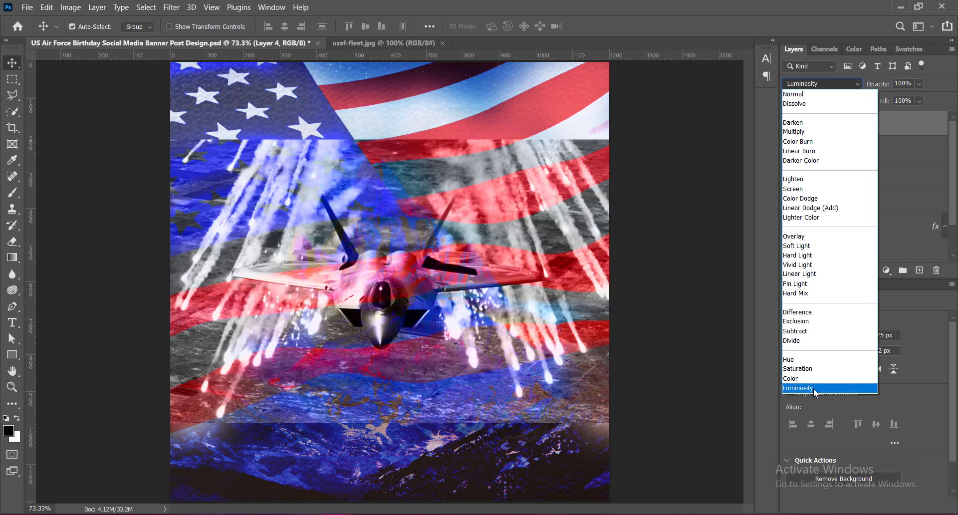
pyautogui.click(800, 254)
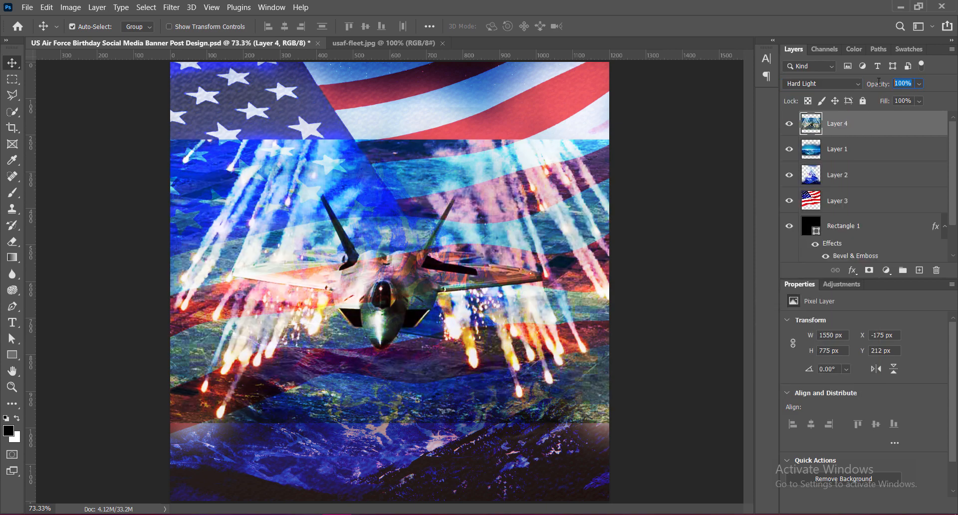
pyautogui.write('81')
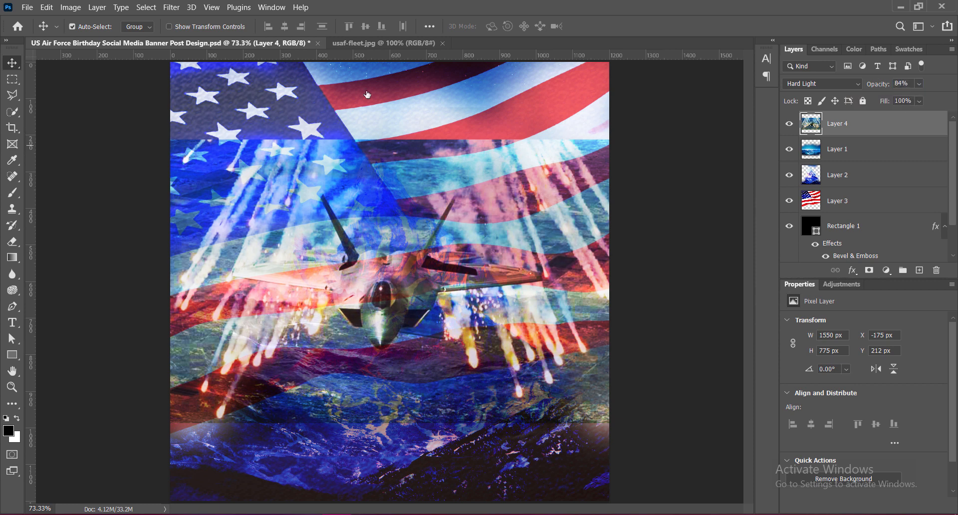
# - Erase the front-facing jet image's hard top, bottom and side edges with a soft 200 px eraser to blend it into the flag and mountains
pyautogui.rightClick(13, 241)
pyautogui.click(47, 242)
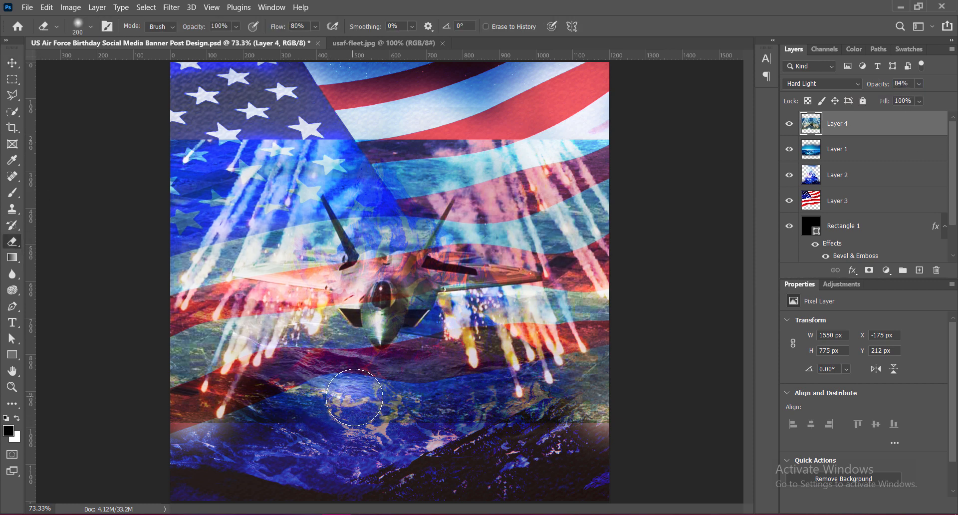
pyautogui.moveTo(401, 420)
pyautogui.mouseDown()
pyautogui.moveTo(582, 428)
pyautogui.moveTo(599, 390)
pyautogui.moveTo(561, 428)
pyautogui.moveTo(367, 391)
pyautogui.moveTo(272, 428)
pyautogui.moveTo(168, 431)
pyautogui.moveTo(207, 446)
pyautogui.moveTo(147, 412)
pyautogui.moveTo(183, 351)
pyautogui.moveTo(171, 388)
pyautogui.mouseUp()
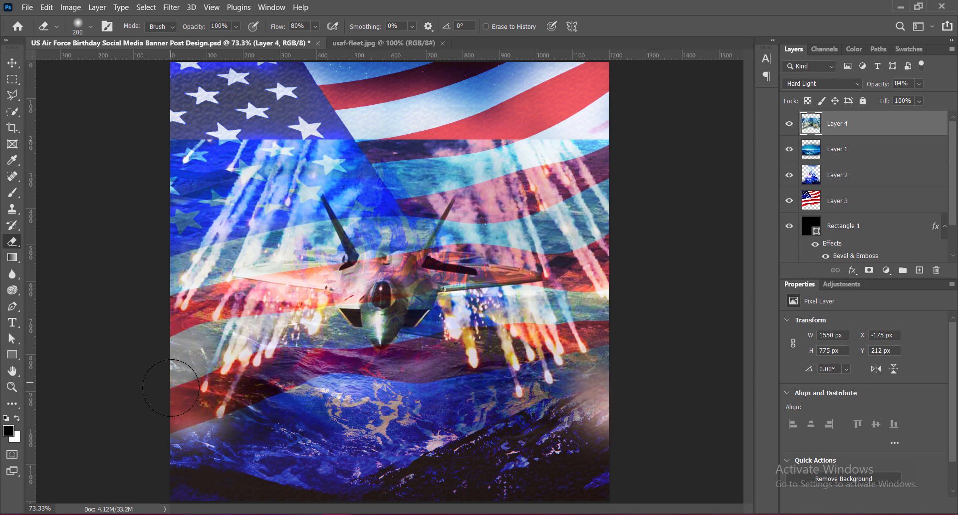
pyautogui.moveTo(276, 427); pyautogui.dragTo(283, 422)
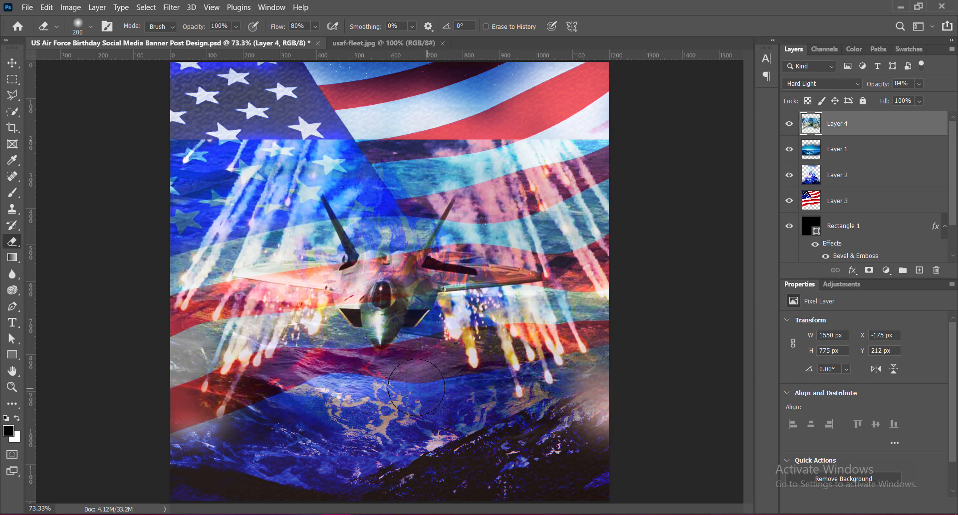
pyautogui.moveTo(416, 387)
pyautogui.mouseDown()
pyautogui.moveTo(340, 383)
pyautogui.moveTo(320, 407)
pyautogui.mouseUp()
pyautogui.moveTo(170, 139)
pyautogui.mouseDown()
pyautogui.moveTo(217, 128)
pyautogui.moveTo(184, 194)
pyautogui.moveTo(192, 187)
pyautogui.mouseUp()
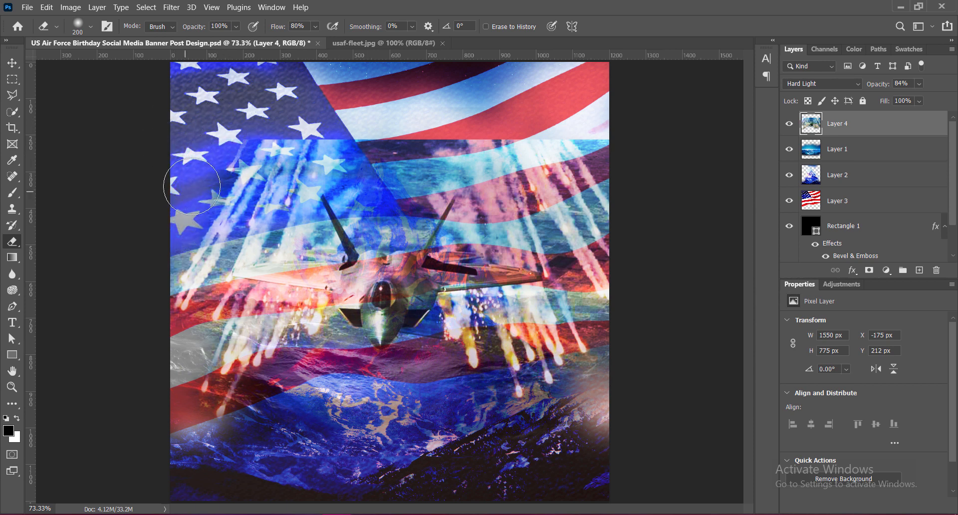
pyautogui.moveTo(413, 118)
pyautogui.mouseDown()
pyautogui.moveTo(435, 116)
pyautogui.moveTo(253, 126)
pyautogui.moveTo(501, 115)
pyautogui.moveTo(611, 126)
pyautogui.moveTo(435, 122)
pyautogui.mouseUp()
pyautogui.moveTo(576, 407)
pyautogui.mouseDown()
pyautogui.moveTo(598, 398)
pyautogui.moveTo(621, 338)
pyautogui.moveTo(607, 322)
pyautogui.moveTo(617, 374)
pyautogui.mouseUp()
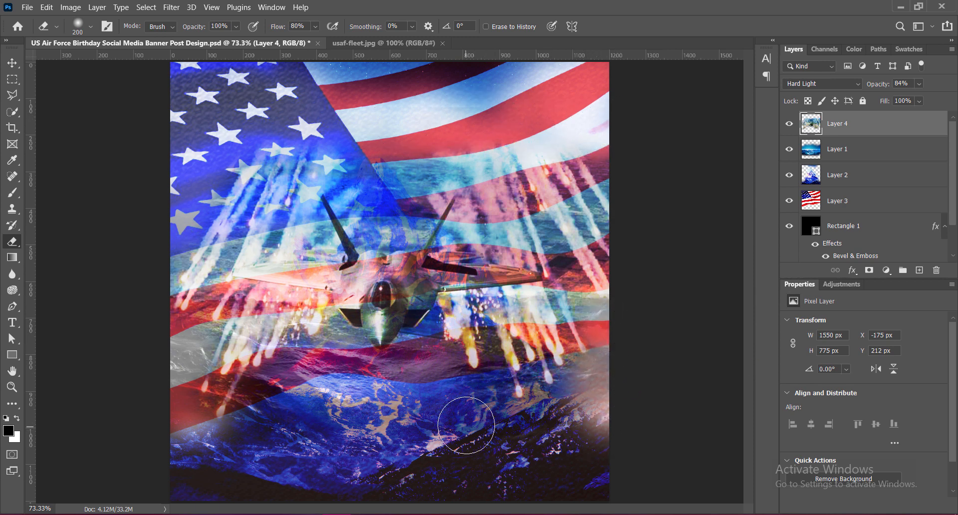
pyautogui.moveTo(466, 425); pyautogui.dragTo(395, 410)
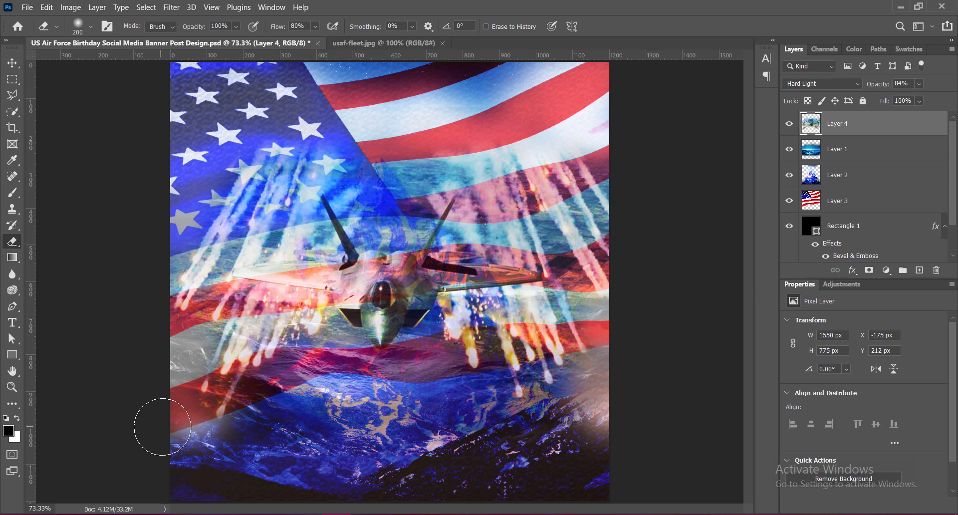
pyautogui.moveTo(162, 426)
pyautogui.mouseDown()
pyautogui.moveTo(156, 384)
pyautogui.moveTo(174, 346)
pyautogui.mouseUp()
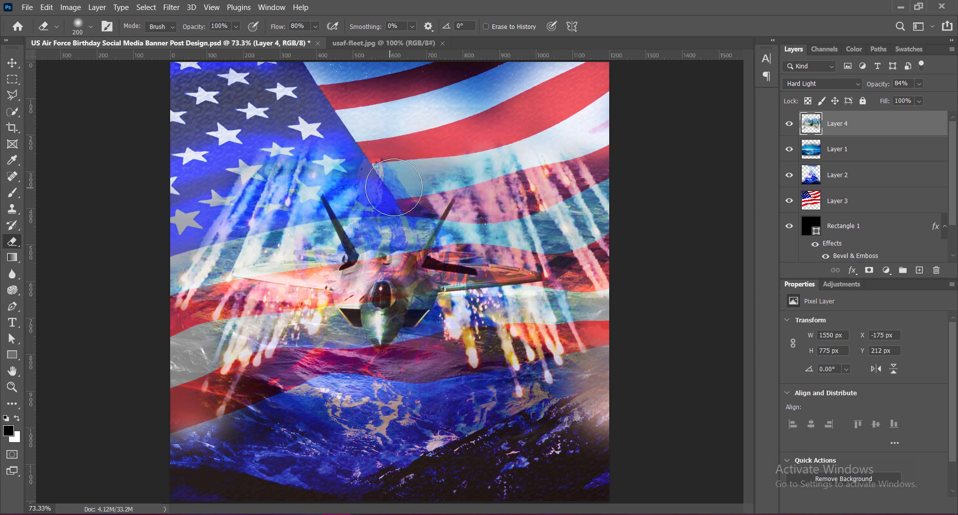
pyautogui.moveTo(368, 161)
pyautogui.mouseDown()
pyautogui.moveTo(393, 169)
pyautogui.moveTo(422, 157)
pyautogui.moveTo(375, 152)
pyautogui.moveTo(423, 142)
pyautogui.mouseUp()
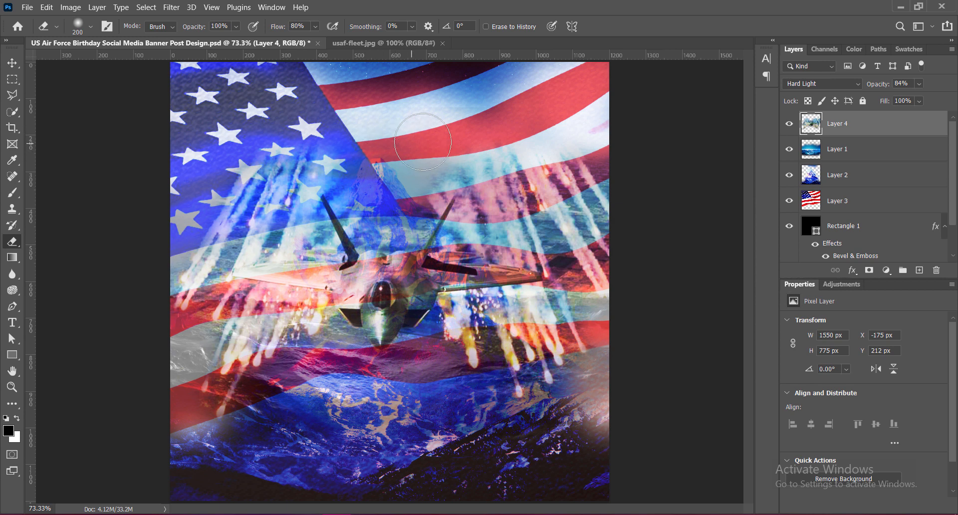
# - Restore the front-facing jet layer's opacity to 100%
pyautogui.click(18, 65)
pyautogui.click(919, 84)
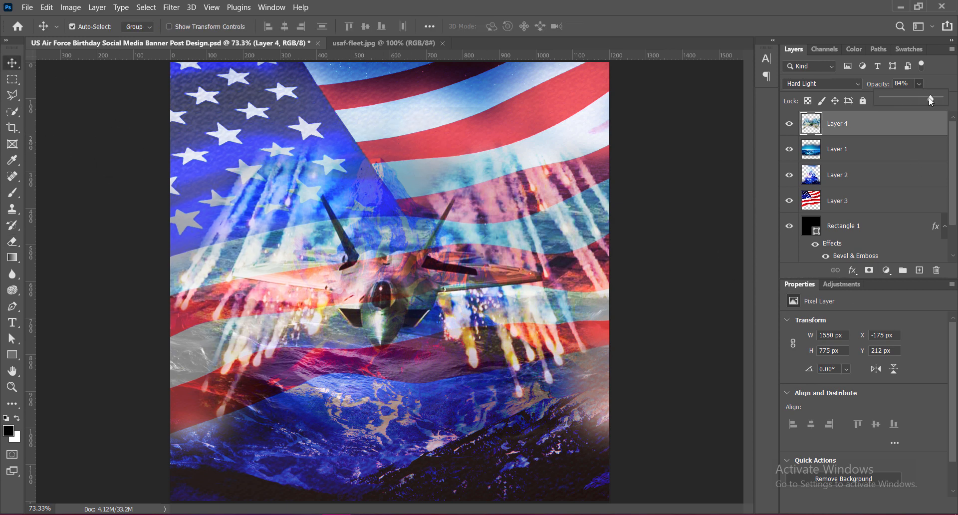
pyautogui.moveTo(932, 98); pyautogui.dragTo(940, 98)
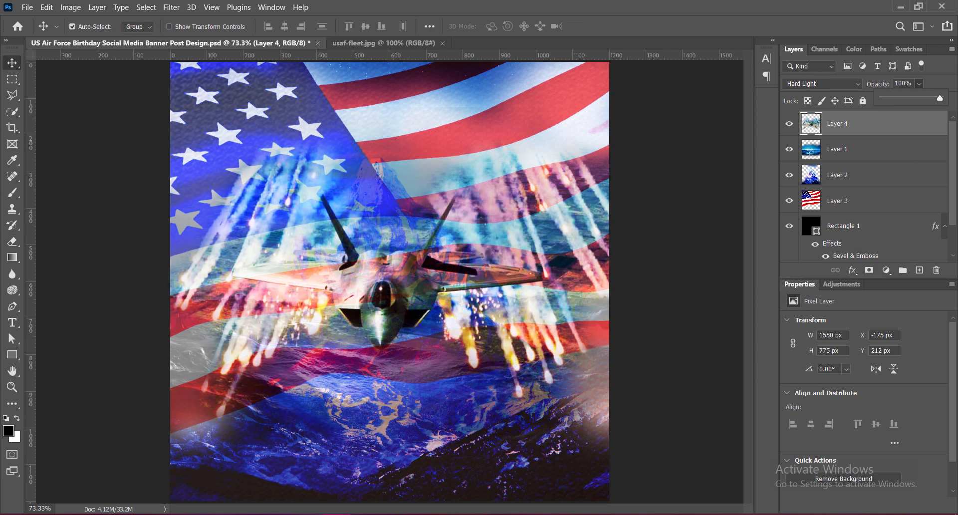
pyautogui.click(12, 241)
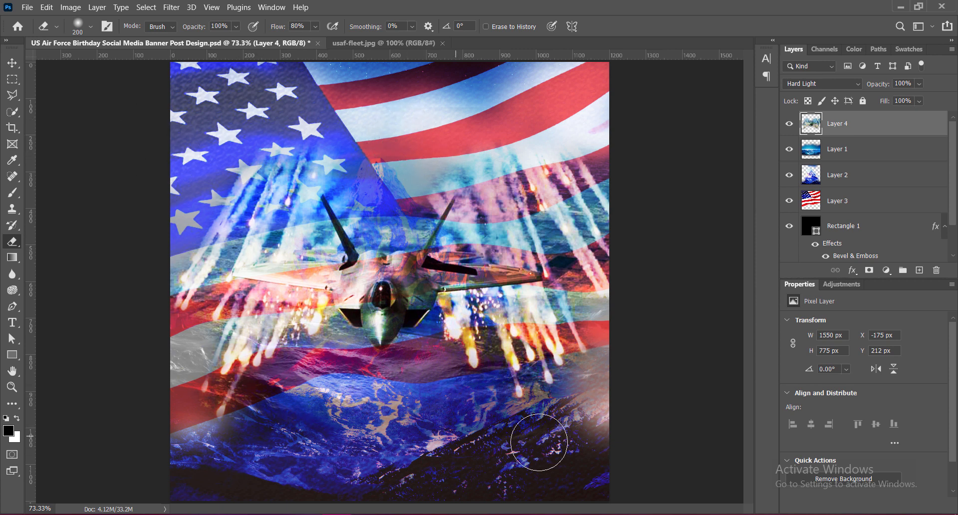
pyautogui.click(12, 64)
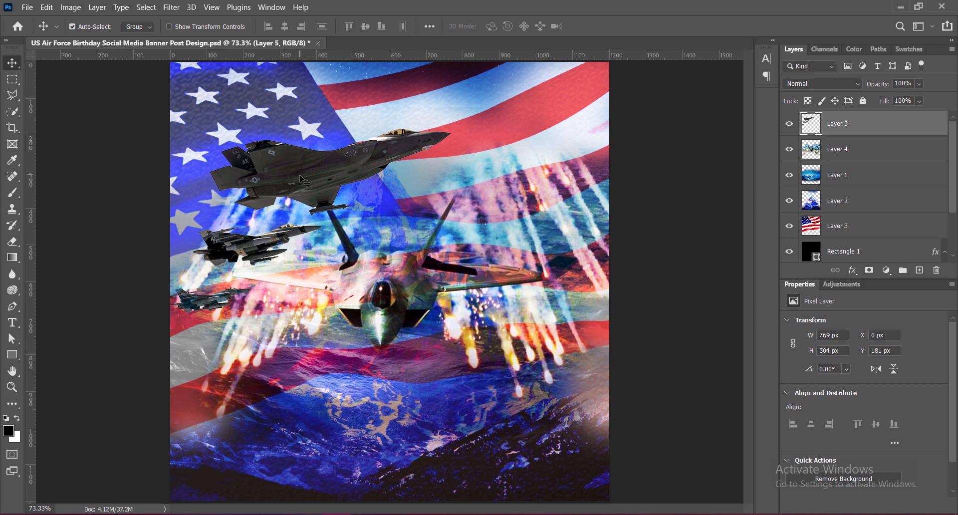
# - Scale the three-jet layer to 120.59%, rotate it -8.45°, and place it over the upper-left part of the canvas
pyautogui.moveTo(299, 175); pyautogui.dragTo(308, 181)
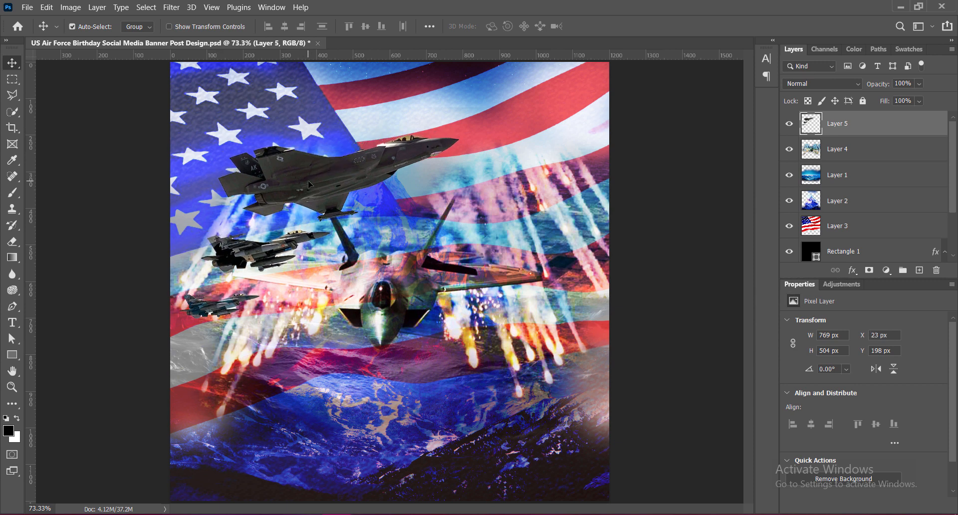
pyautogui.hotkey('ctrl', 't')
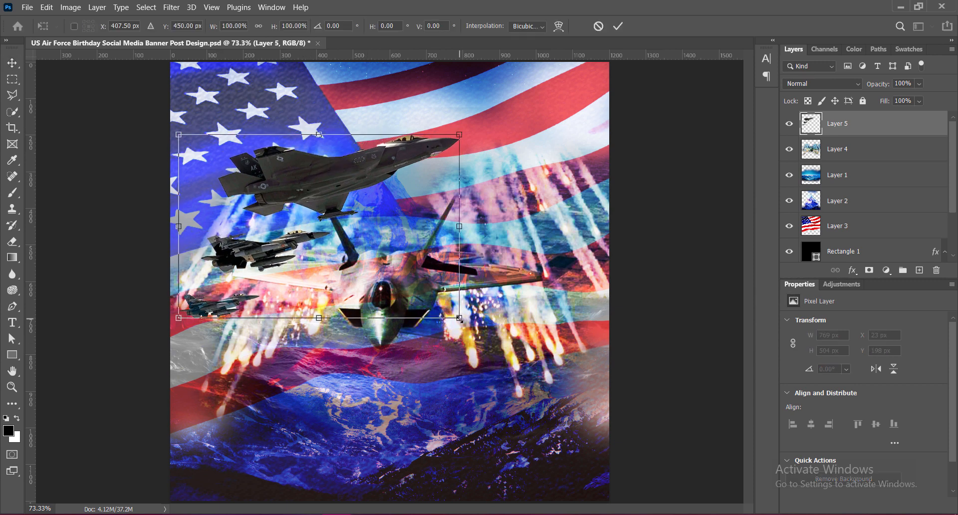
pyautogui.moveTo(459, 319); pyautogui.dragTo(567, 387)
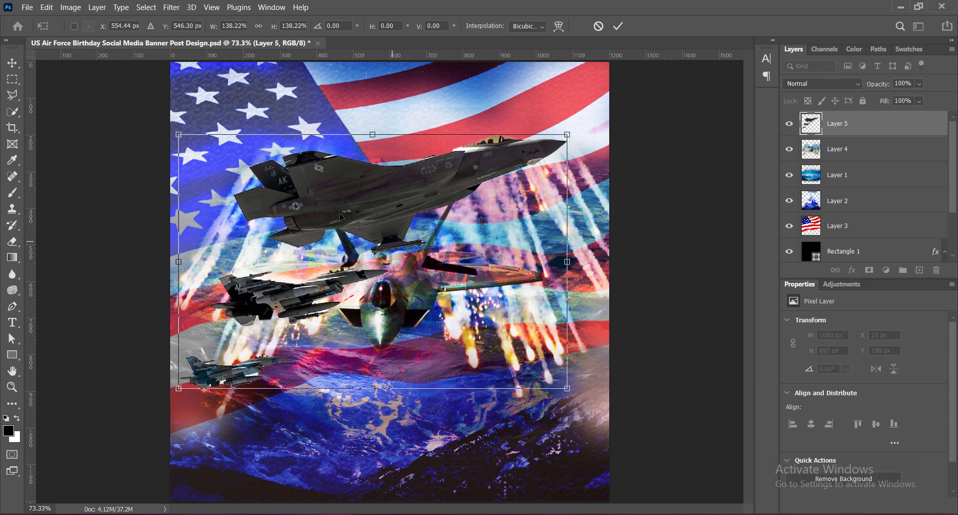
pyautogui.moveTo(397, 203); pyautogui.dragTo(395, 175)
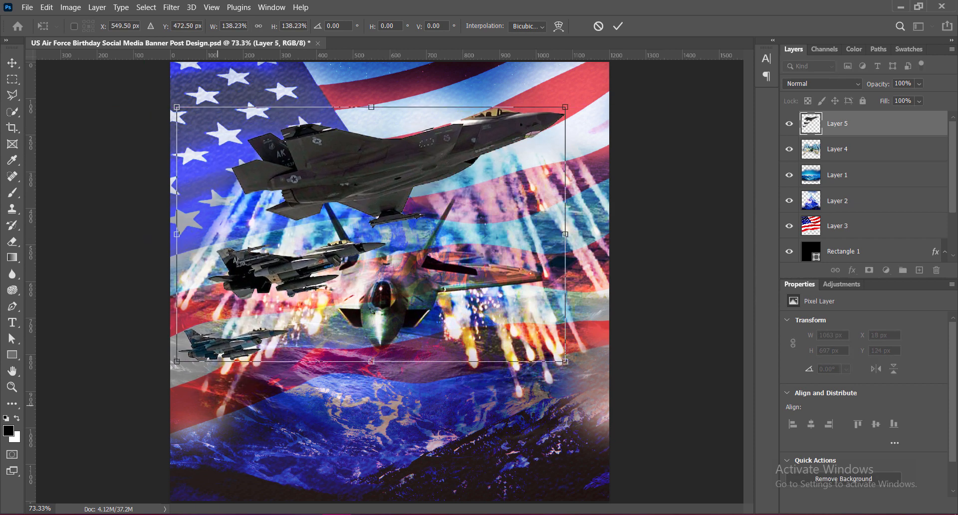
pyautogui.moveTo(566, 106); pyautogui.dragTo(516, 140)
pyautogui.moveTo(535, 371); pyautogui.dragTo(549, 342)
pyautogui.moveTo(350, 189); pyautogui.dragTo(333, 155)
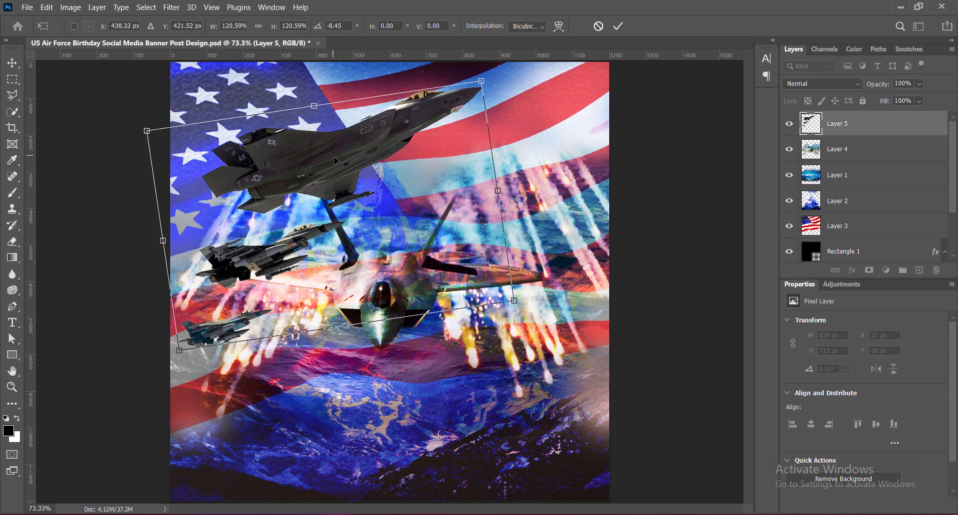
pyautogui.press('Return')
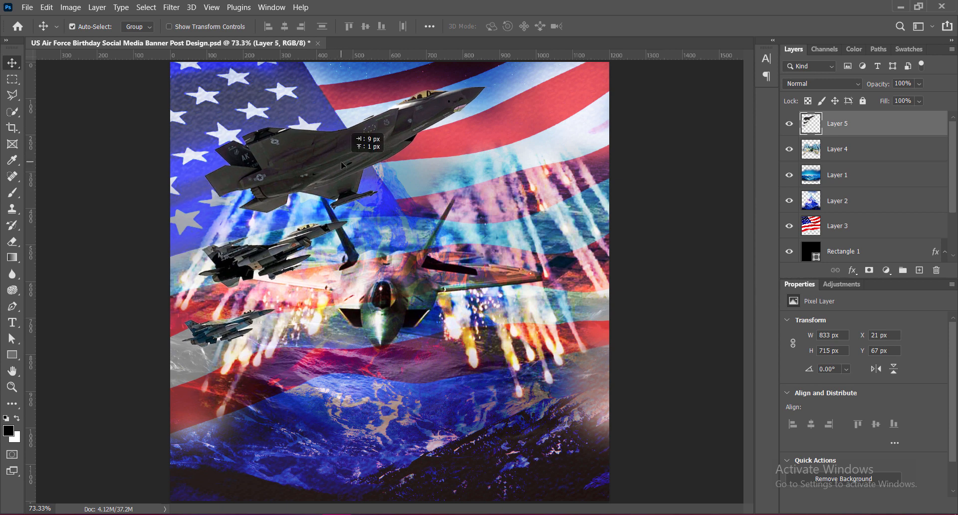
pyautogui.moveTo(340, 161)
pyautogui.mouseDown()
pyautogui.moveTo(340, 143)
pyautogui.moveTo(339, 165)
pyautogui.mouseUp()
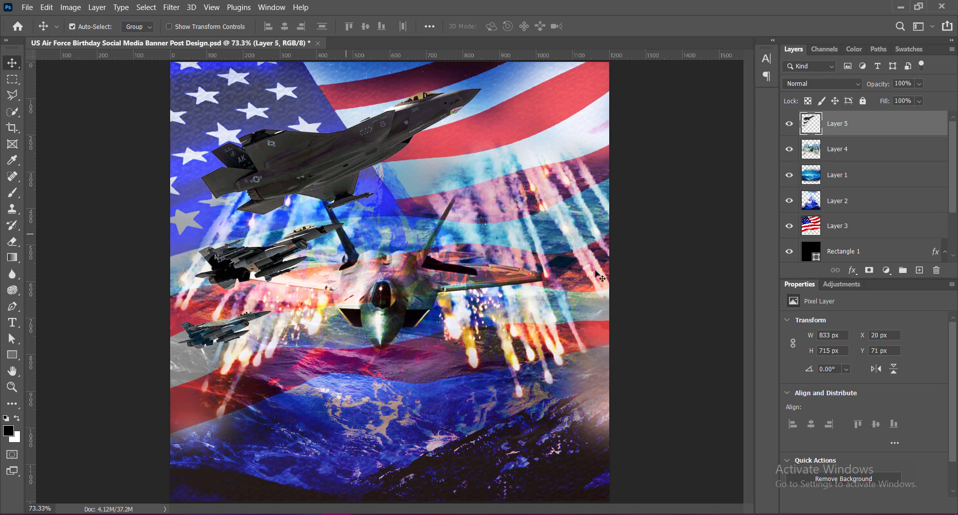
# - Try the three-jet layer beneath the front-facing jet layer, shift it up slightly, and return it to the top of the stack
pyautogui.moveTo(834, 125); pyautogui.dragTo(830, 172)
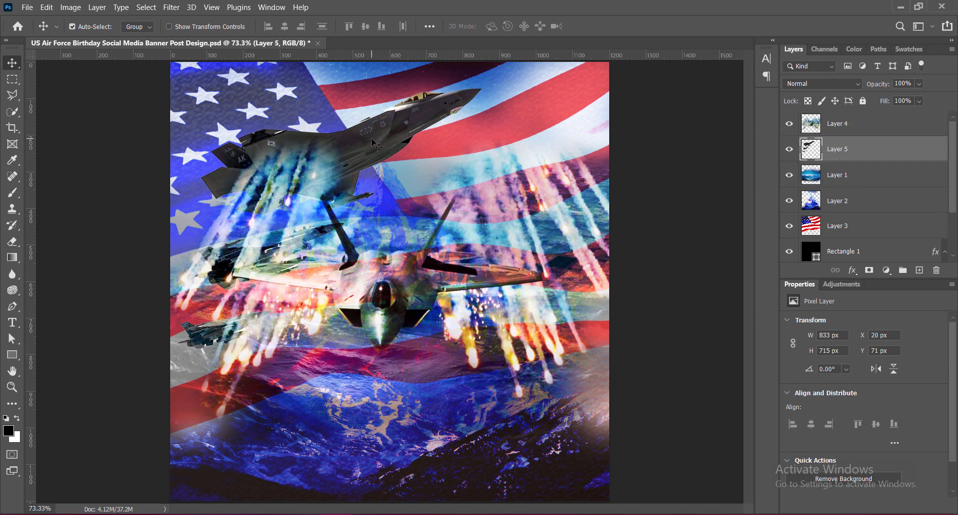
pyautogui.moveTo(378, 145); pyautogui.dragTo(378, 125)
pyautogui.moveTo(813, 150); pyautogui.dragTo(807, 119)
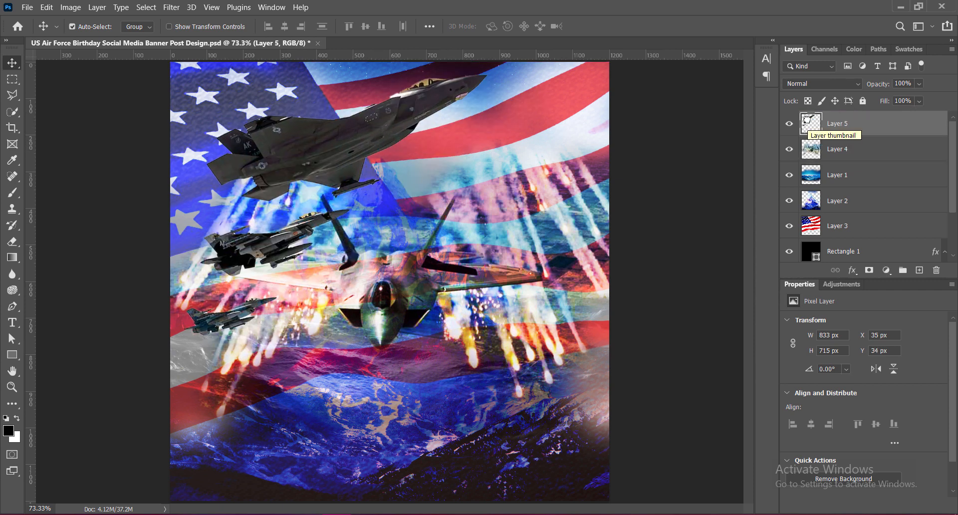
# - Scale the three-jet layer down to 90.40% and position it near the canvas's left edge at X 7 px, Y 67 px
pyautogui.hotkey('ctrl', 't')
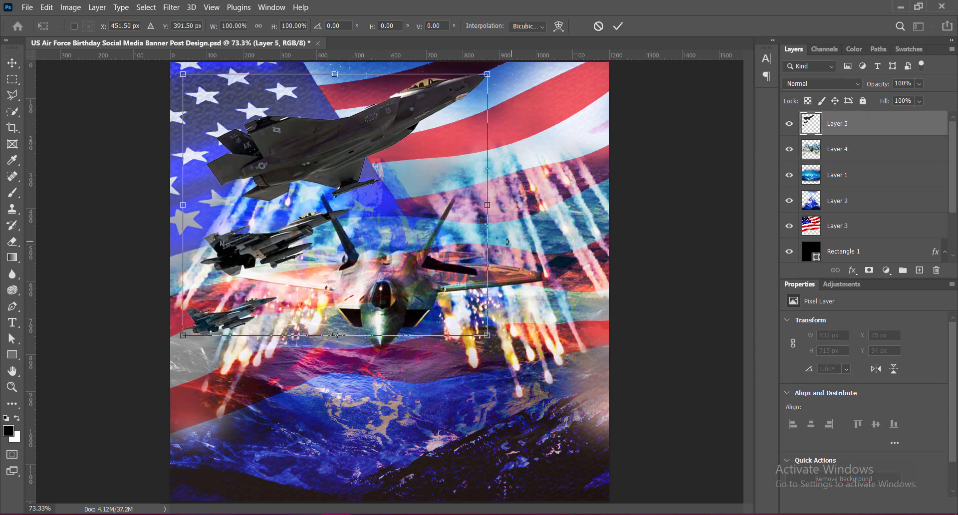
pyautogui.moveTo(483, 76); pyautogui.dragTo(452, 105)
pyautogui.moveTo(320, 174)
pyautogui.mouseDown()
pyautogui.moveTo(319, 154)
pyautogui.moveTo(314, 160)
pyautogui.mouseUp()
pyautogui.moveTo(176, 320); pyautogui.dragTo(169, 327)
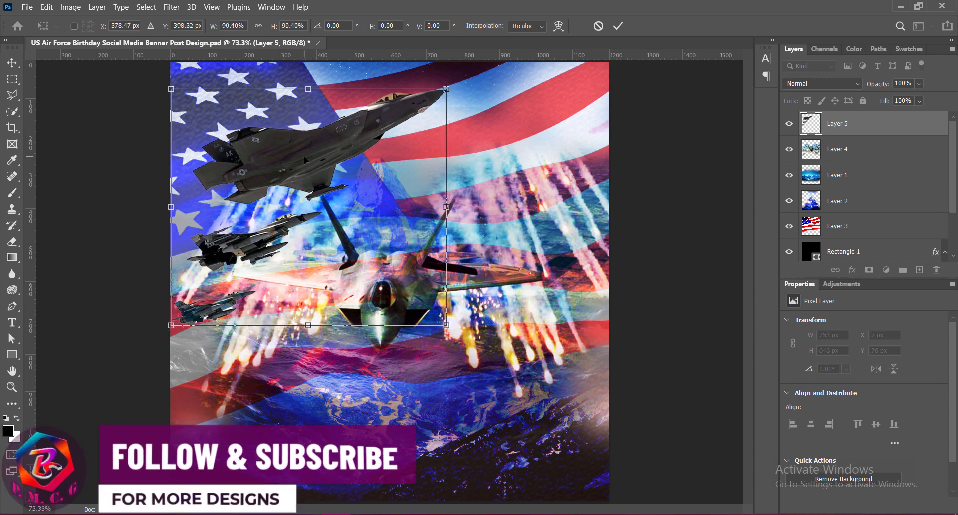
pyautogui.press('Up')
pyautogui.press('Up')
pyautogui.press('Up')
pyautogui.press('Up')
pyautogui.press('Up')
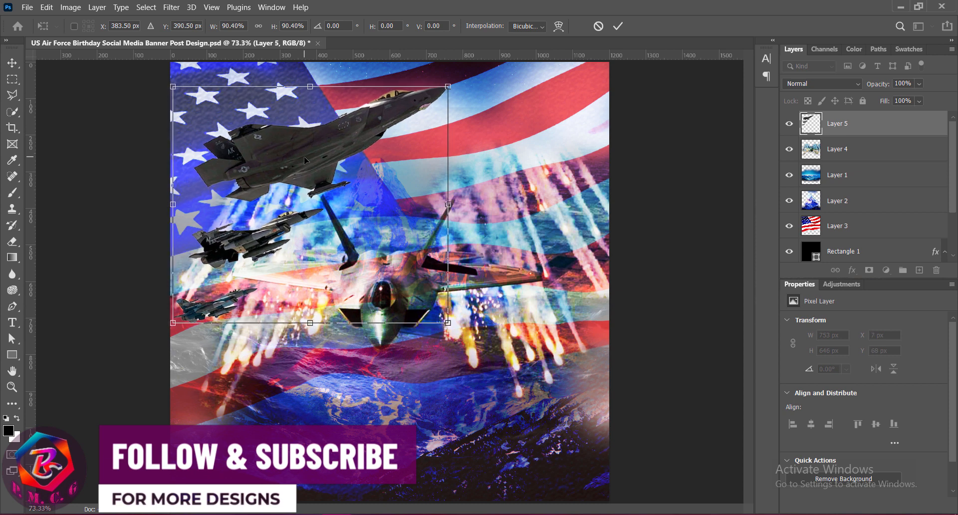
pyautogui.press('Return')
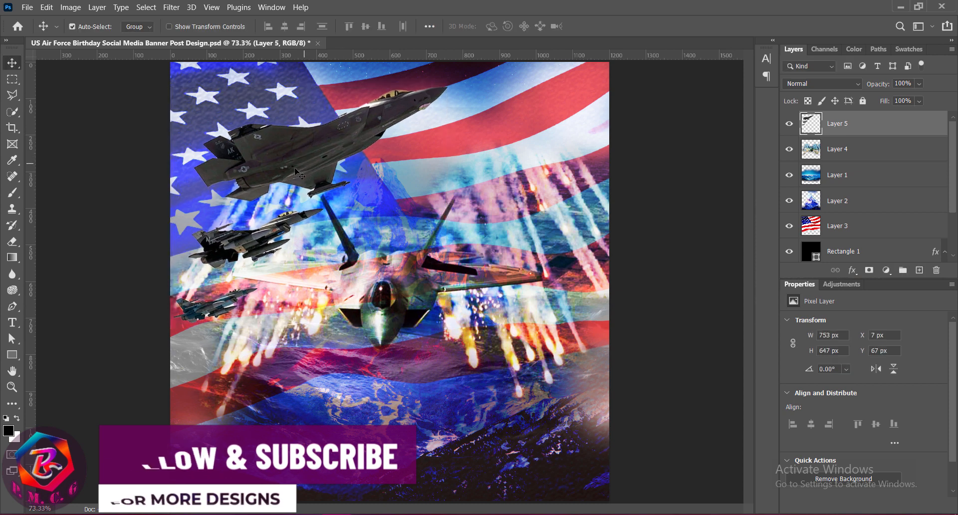
pyautogui.click(70, 7)
pyautogui.moveTo(86, 34)
pyautogui.click(349, 71)
pyautogui.click(776, 72)
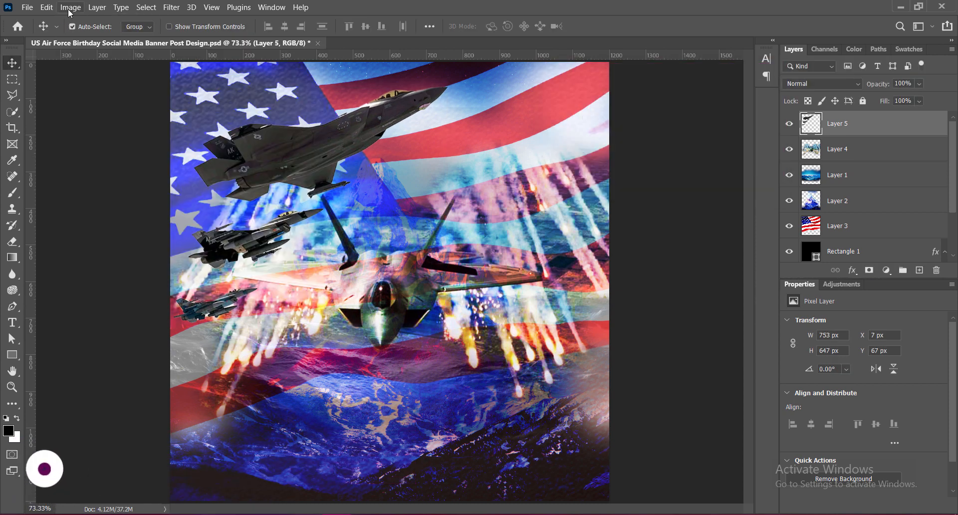
# - Raise the three-jet layer's vibrance to +100
pyautogui.click(70, 7)
pyautogui.click(350, 88)
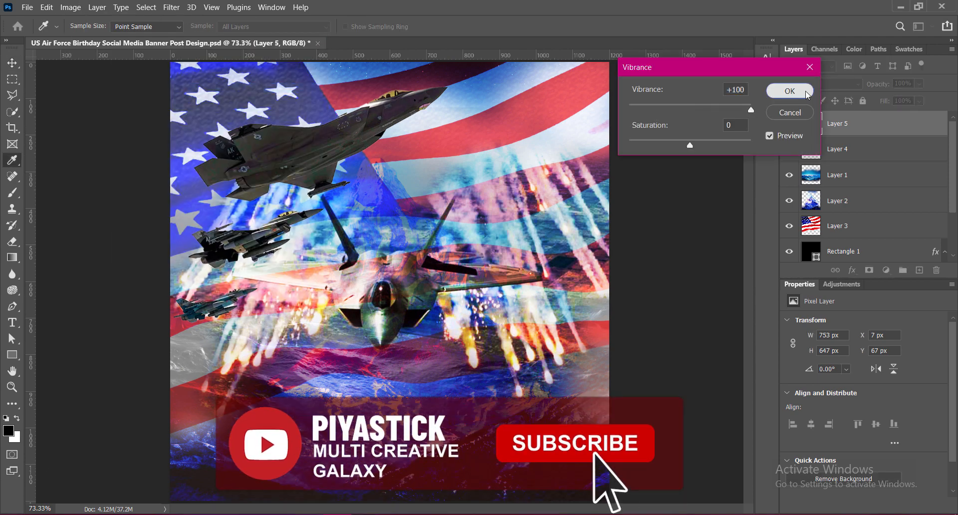
pyautogui.click(798, 114)
# - Adjust the three-jet layer's Brightness/Contrast, setting contrast to 33 and brightness to 21
pyautogui.click(70, 6)
pyautogui.moveTo(103, 39)
pyautogui.click(232, 36)
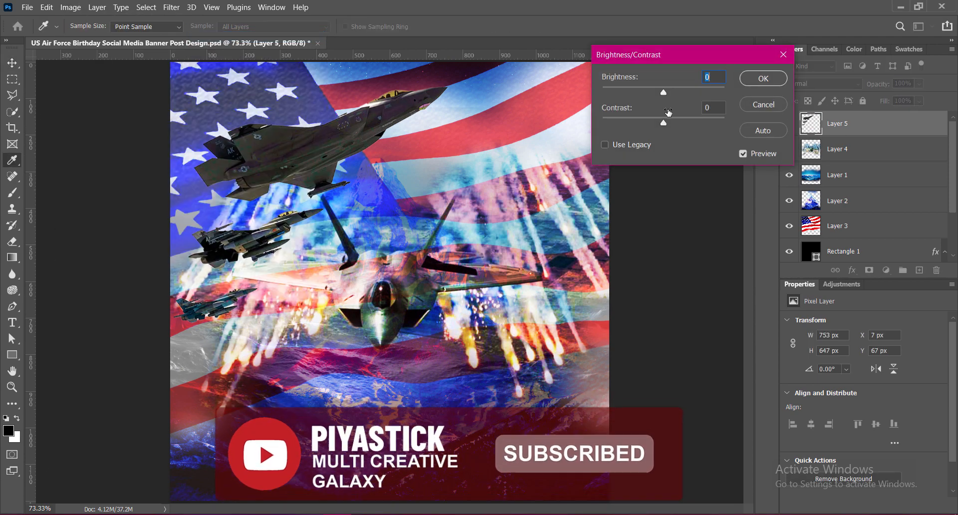
pyautogui.moveTo(664, 123); pyautogui.dragTo(691, 127)
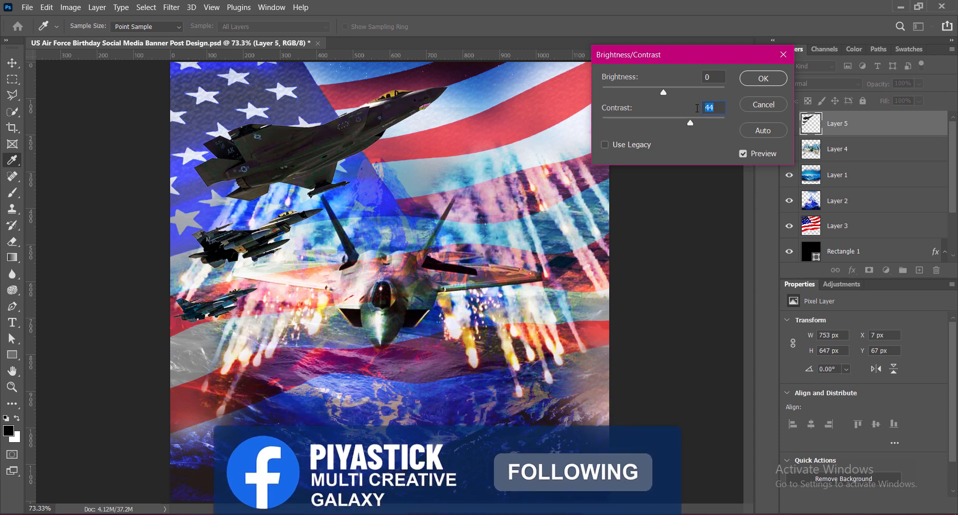
pyautogui.write('33')
pyautogui.press('Tab')
pyautogui.write('21')
pyautogui.click(763, 79)
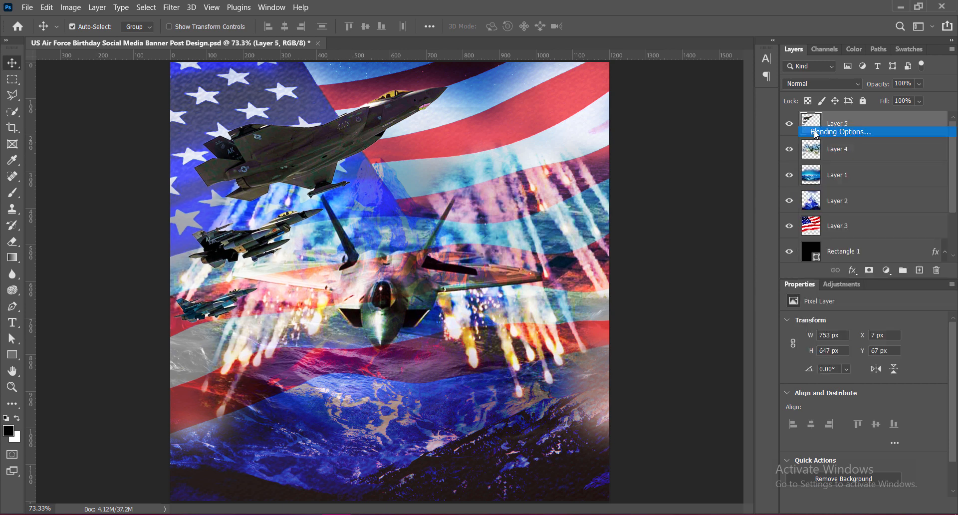
# - Add an outer glow to the three-jet layer in the light peach colour #fee4c8
pyautogui.click(840, 132)
pyautogui.click(458, 315)
pyautogui.click(475, 317)
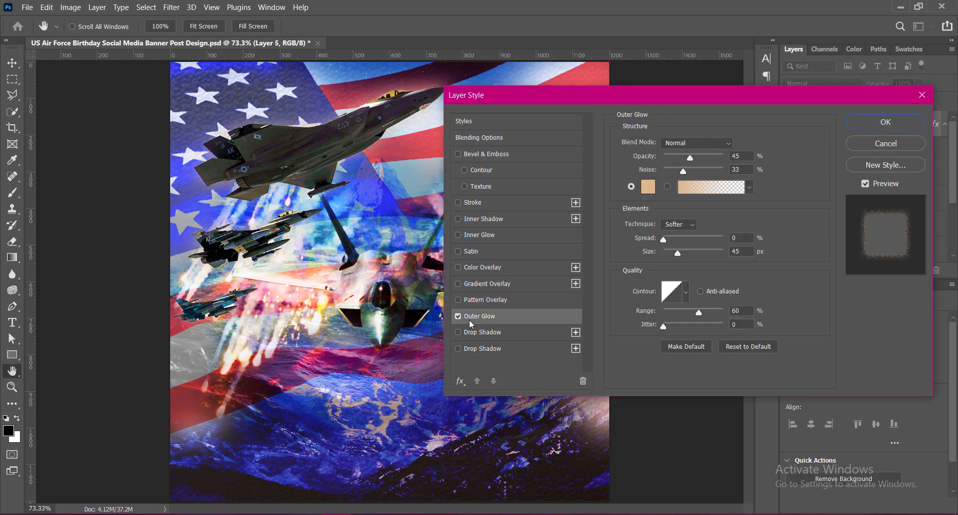
pyautogui.click(648, 187)
pyautogui.click(612, 294)
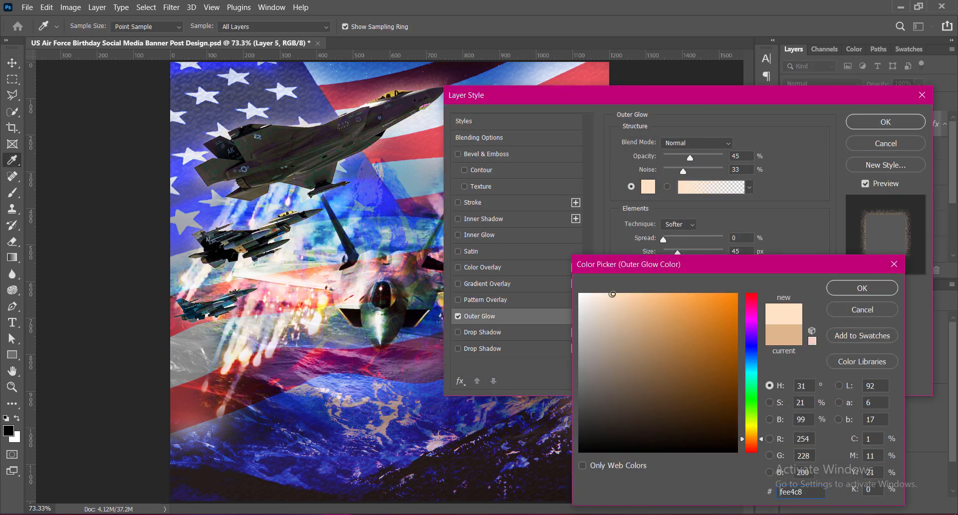
pyautogui.click(835, 295)
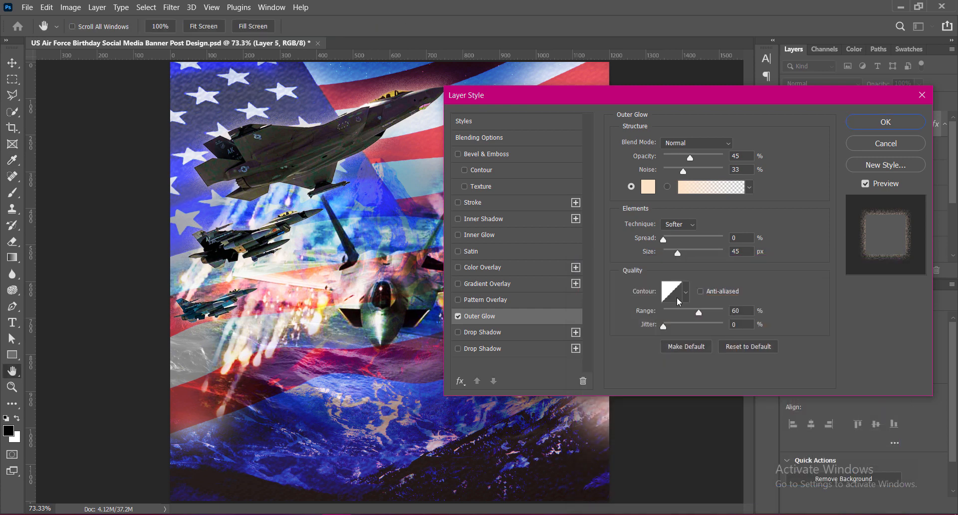
# - Set the outer glow to Hard Mix blending with a 60 px size and 12% spread
pyautogui.click(696, 142)
pyautogui.click(679, 354)
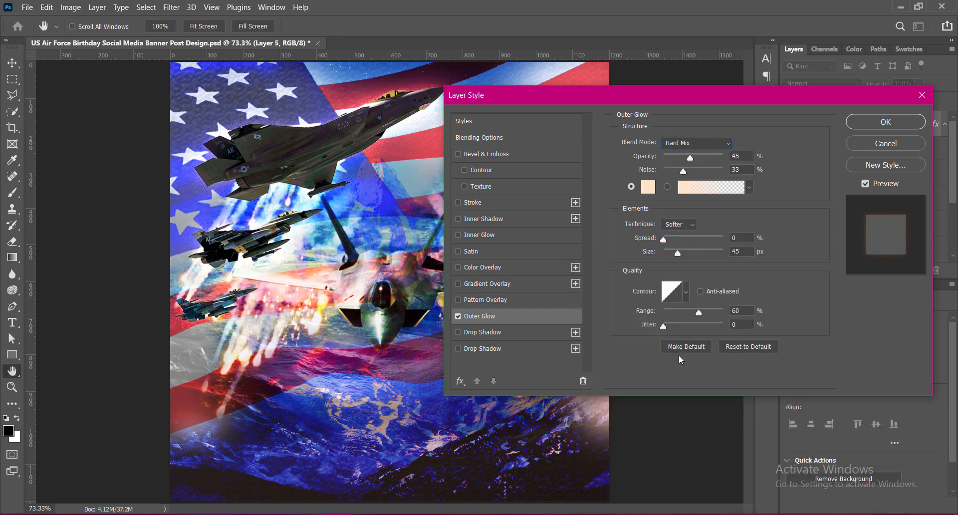
pyautogui.moveTo(679, 254)
pyautogui.mouseDown()
pyautogui.moveTo(693, 253)
pyautogui.moveTo(682, 254)
pyautogui.mouseUp()
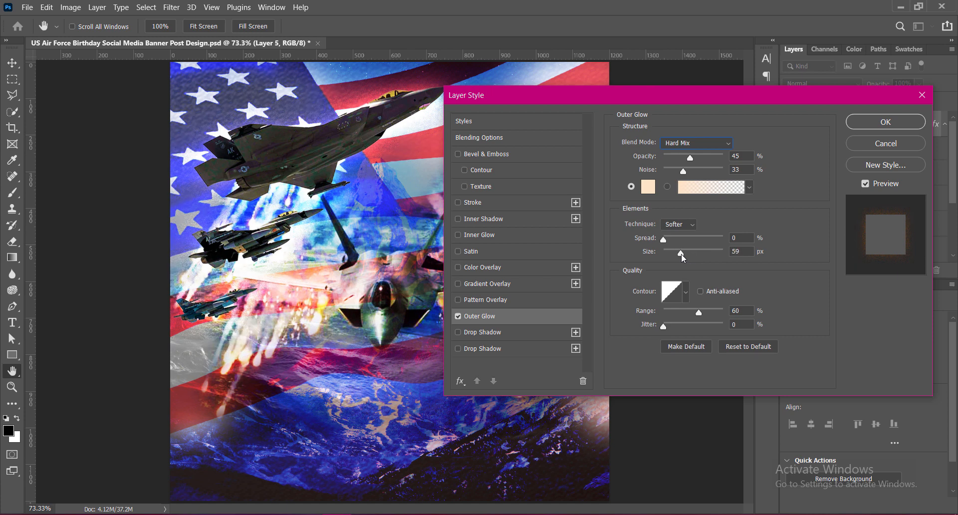
pyautogui.click(735, 252)
pyautogui.write('60')
pyautogui.moveTo(664, 240); pyautogui.dragTo(671, 240)
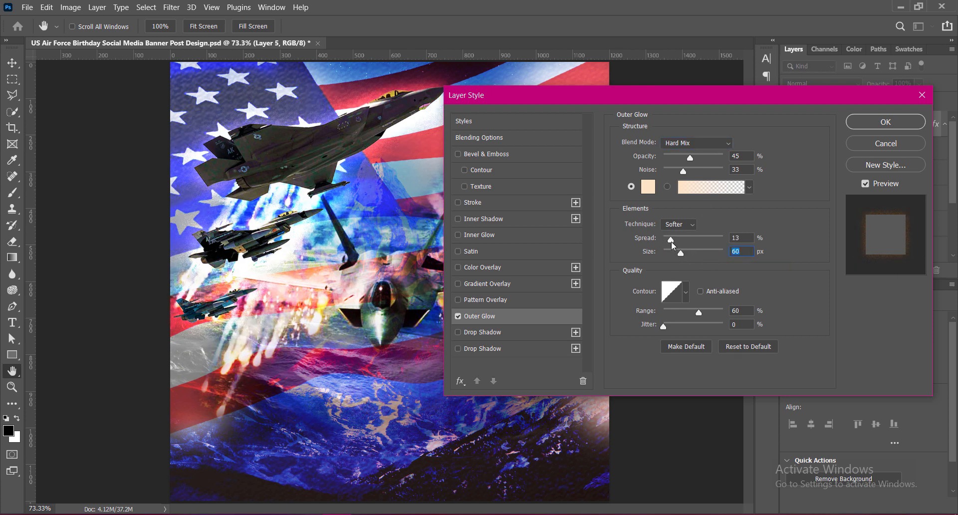
pyautogui.click(737, 237)
# - Add a drop shadow of 100 px size and 63% opacity to the three-jet layer, adjust the outer glow's opacity, and apply the style
pyautogui.click(458, 332)
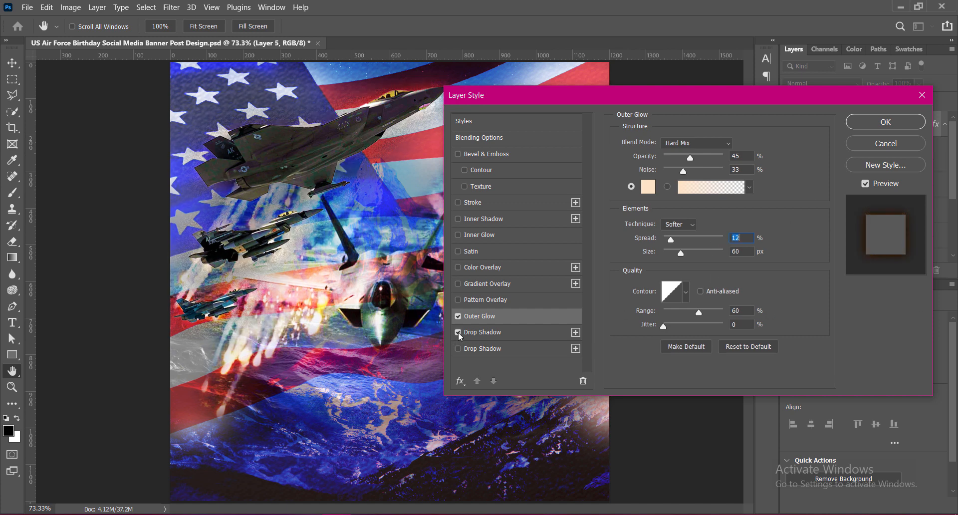
pyautogui.click(458, 332)
pyautogui.click(459, 333)
pyautogui.click(554, 334)
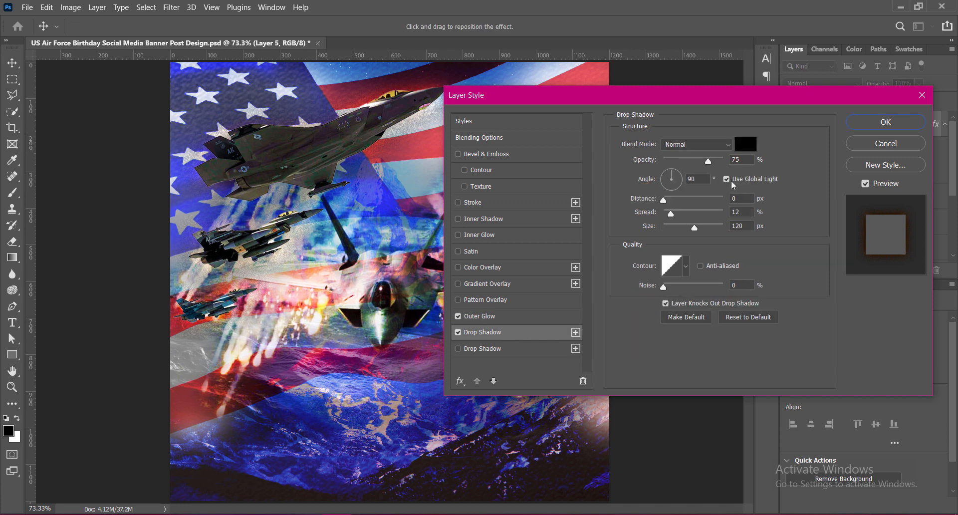
pyautogui.write('0')
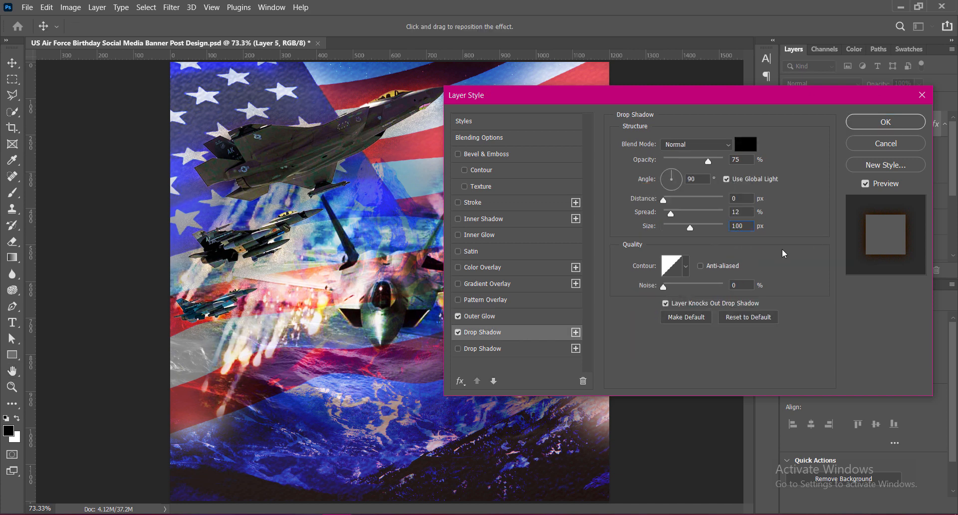
pyautogui.doubleClick(739, 161)
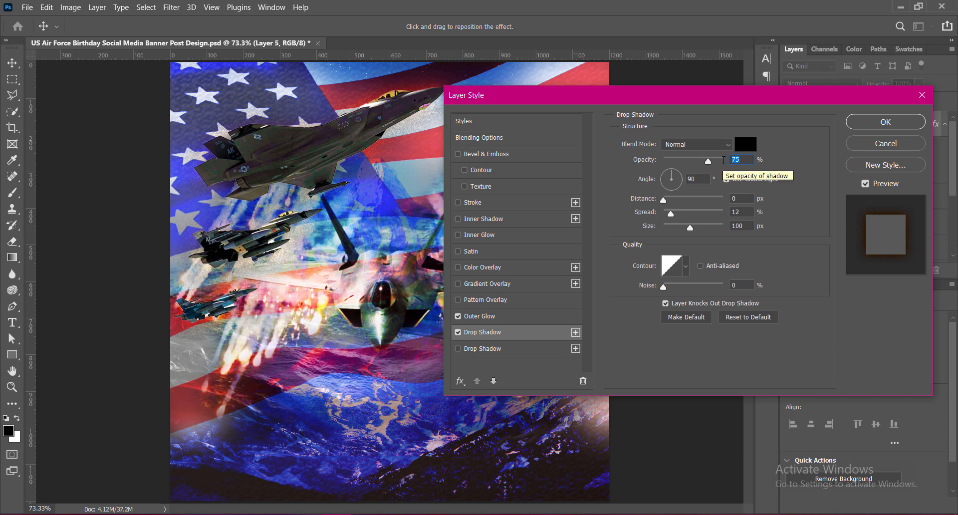
pyautogui.write('63')
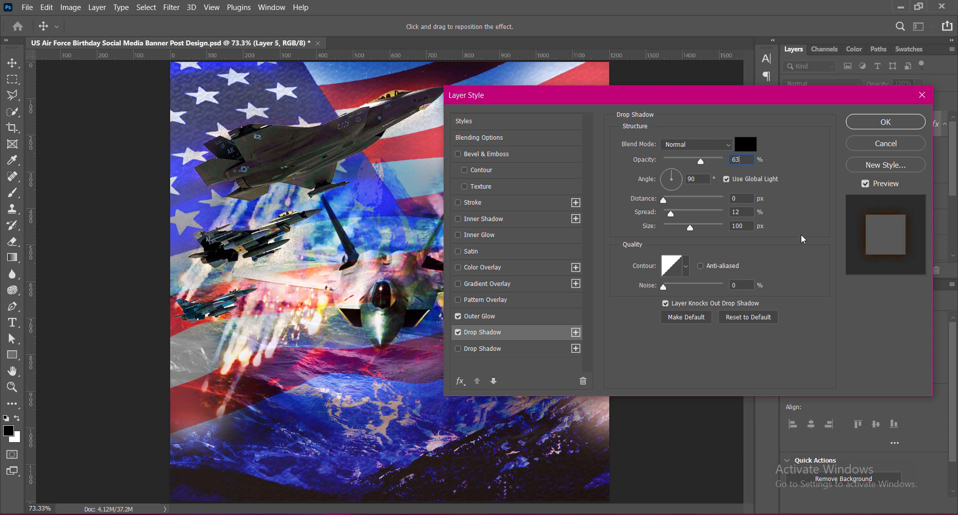
pyautogui.click(479, 316)
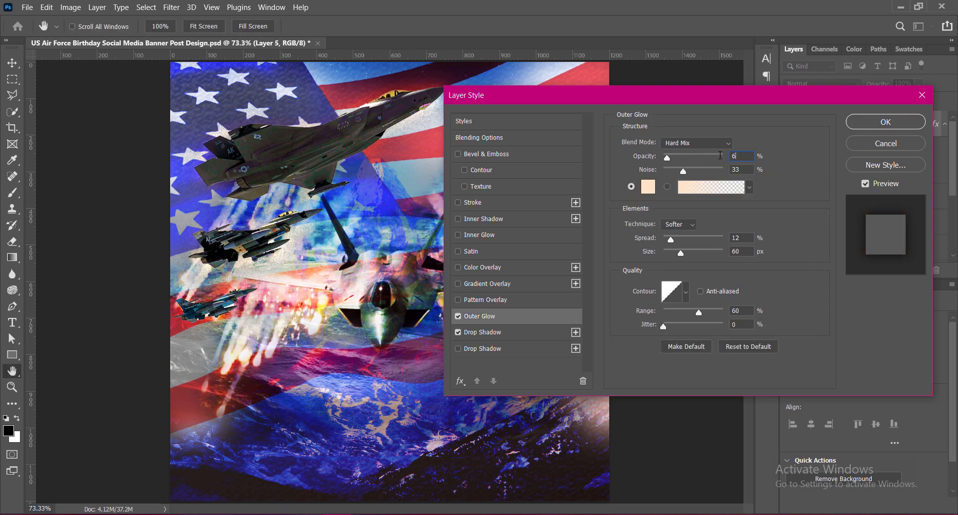
pyautogui.click(879, 122)
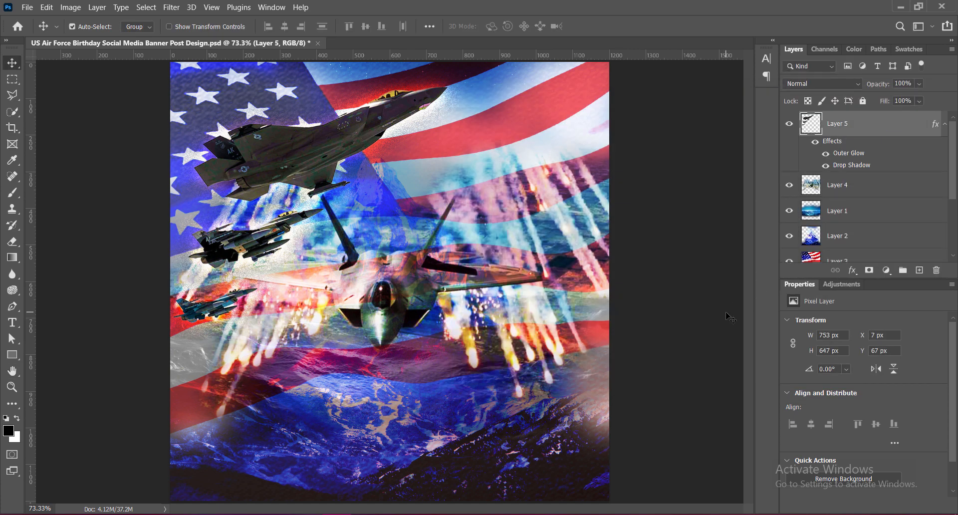
# - Paste the fighter pilot cockpit photo, enlarge it to 1329 × 884 px, and align it with the canvas's upper edge at X -64 px
pyautogui.hotkey('ctrl', 'v')
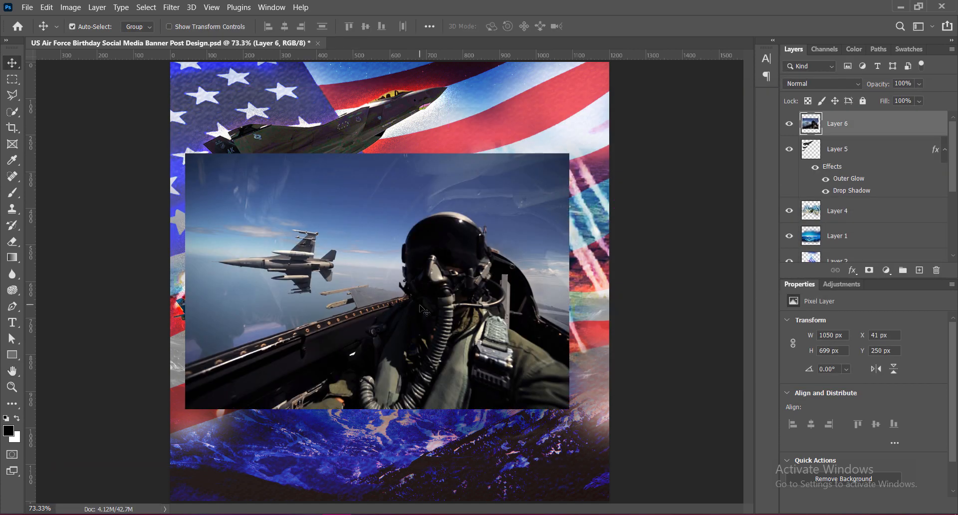
pyautogui.hotkey('ctrl', 't')
pyautogui.moveTo(378, 409); pyautogui.dragTo(377, 477)
pyautogui.moveTo(416, 379); pyautogui.dragTo(430, 288)
pyautogui.press('Return')
# - Raise the pilot photo's vibrance to the maximum
pyautogui.click(70, 7)
pyautogui.moveTo(89, 36)
pyautogui.click(212, 88)
pyautogui.moveTo(689, 111); pyautogui.dragTo(752, 113)
pyautogui.click(789, 91)
# - Set the pilot photo's brightness to 21 and contrast to 60
pyautogui.click(70, 8)
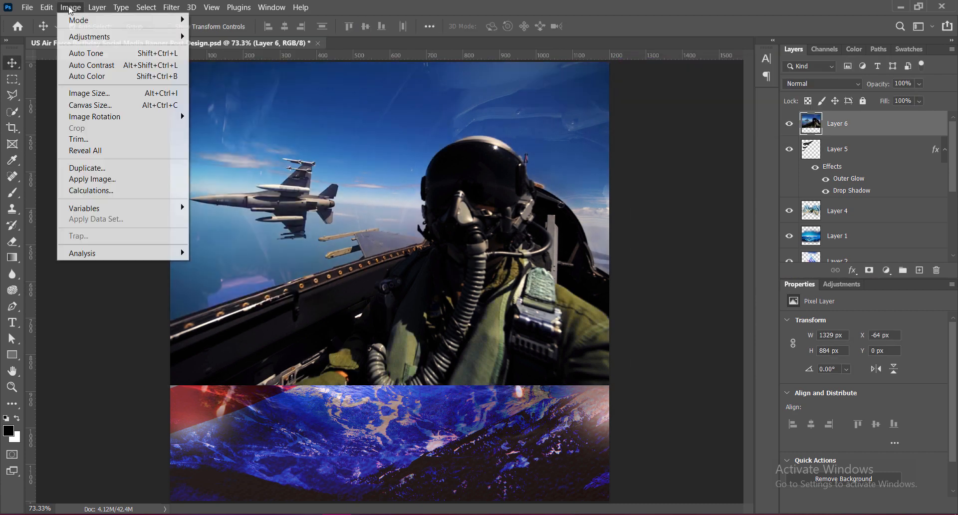
pyautogui.click(217, 37)
pyautogui.moveTo(663, 123); pyautogui.dragTo(694, 123)
pyautogui.write('15')
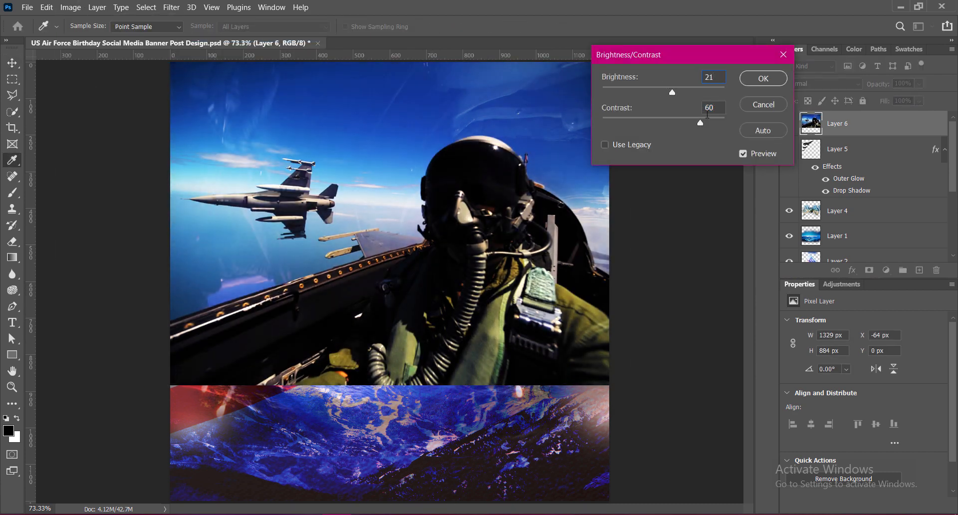
pyautogui.press('Return')
# - Brighten the pilot photo's midtones by raising the middle of its Curves line
pyautogui.click(70, 8)
pyautogui.click(213, 59)
pyautogui.moveTo(673, 171); pyautogui.dragTo(673, 152)
pyautogui.click(899, 62)
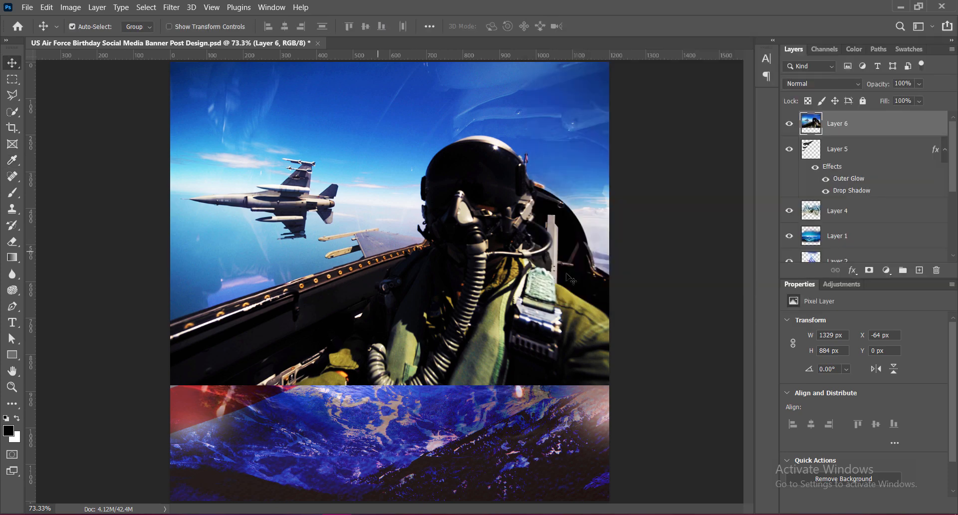
# - Set the pilot layer to Luminosity blending and lower its opacity to 63%
pyautogui.click(821, 83)
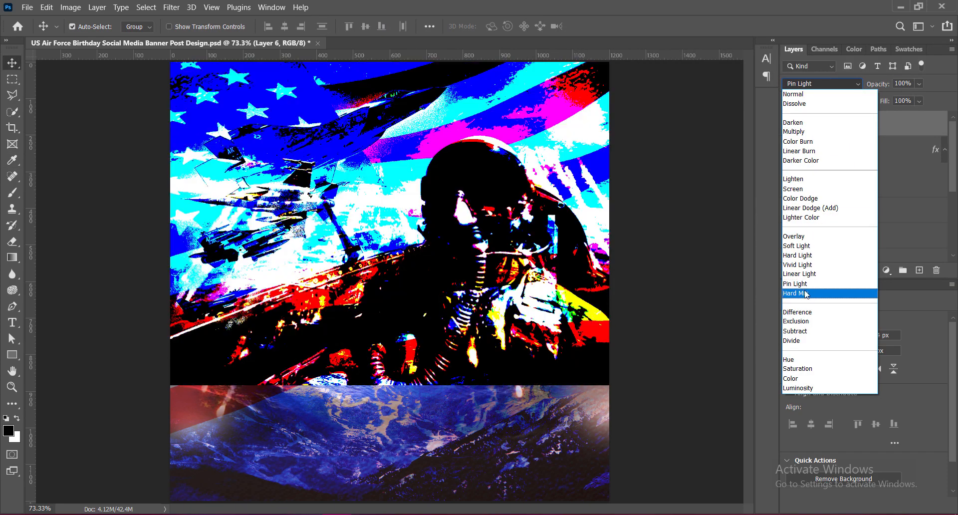
pyautogui.click(825, 388)
pyautogui.click(919, 83)
pyautogui.moveTo(936, 97); pyautogui.dragTo(913, 95)
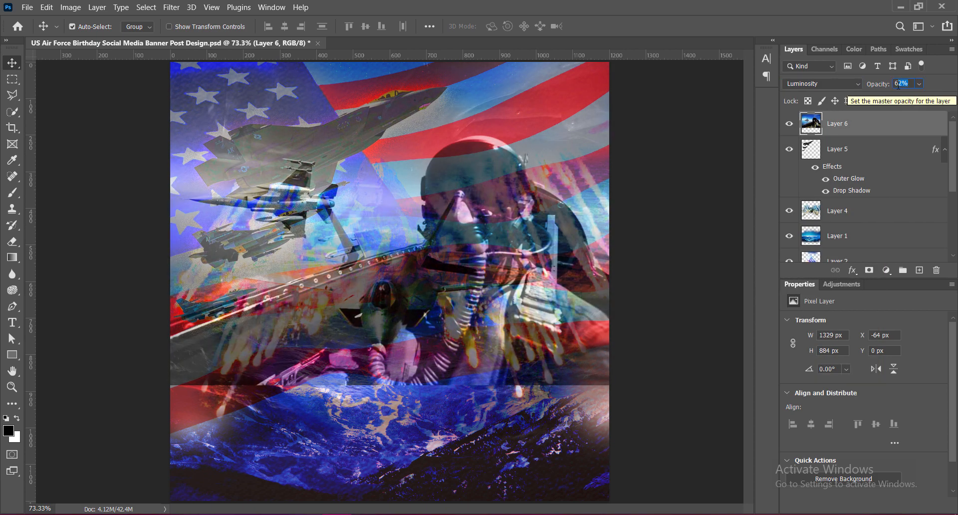
# - Move the pilot photo to the canvas's lower part and scale it to 1237 × 822 px at X -22 px, Y 493 px
pyautogui.hotkey('ctrl', 't')
pyautogui.moveTo(498, 109); pyautogui.dragTo(490, 275)
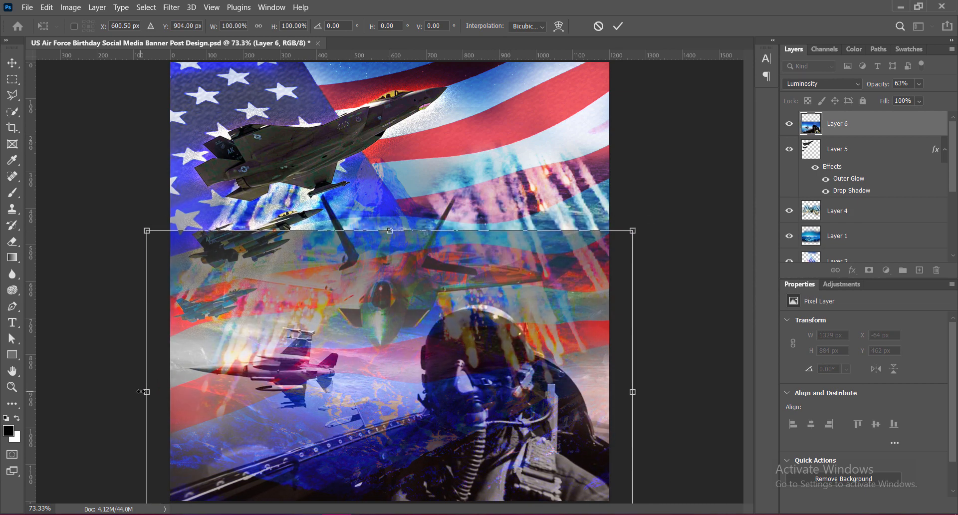
pyautogui.moveTo(147, 393); pyautogui.dragTo(162, 393)
pyautogui.moveTo(521, 415); pyautogui.dragTo(514, 419)
pyautogui.press('Return')
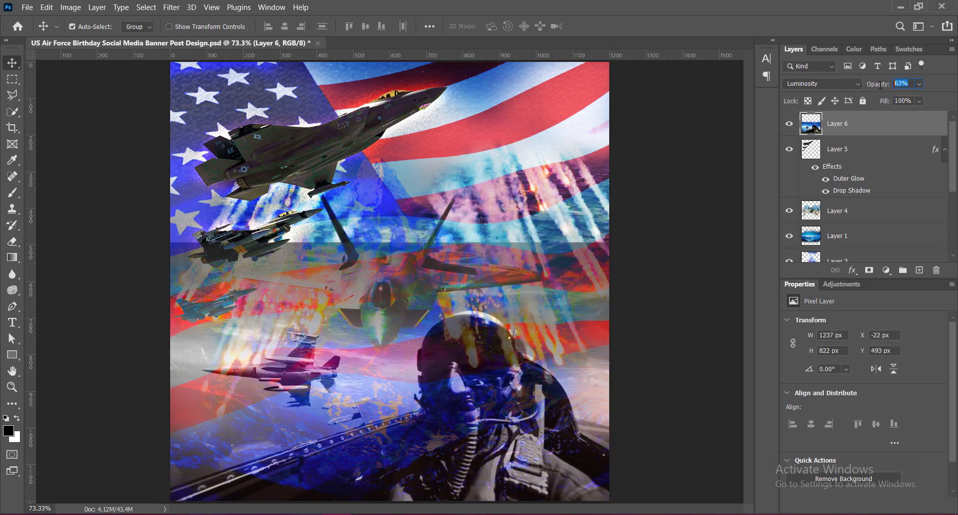
# - Set the pilot layer's opacity to 60% and its blend mode to Pin Light
pyautogui.write('51')
pyautogui.click(822, 83)
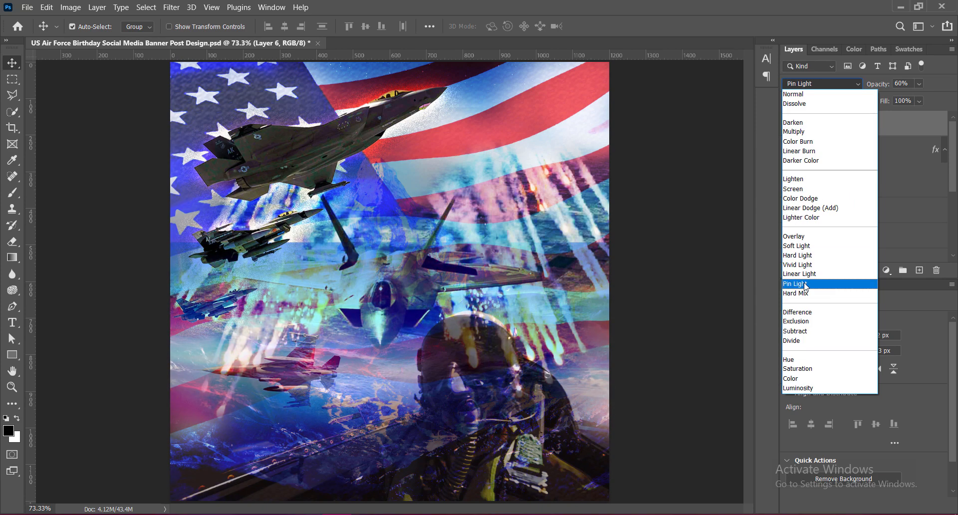
pyautogui.click(927, 318)
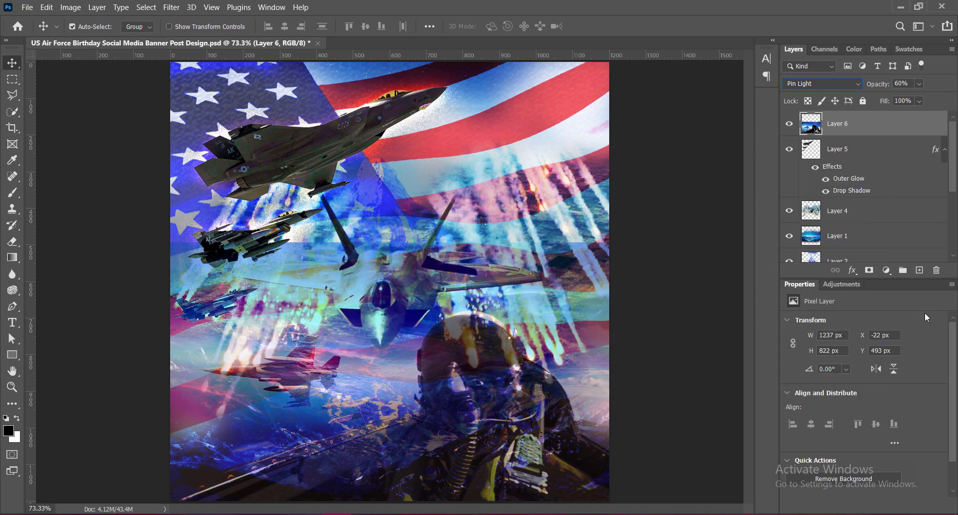
# - Erase the pilot photo's sky, upper edge and outer sides with a soft eraser, reducing the brush to 80 px for the finer areas
pyautogui.click(12, 241)
pyautogui.moveTo(199, 309)
pyautogui.mouseDown()
pyautogui.moveTo(296, 278)
pyautogui.moveTo(233, 287)
pyautogui.moveTo(498, 271)
pyautogui.moveTo(238, 300)
pyautogui.moveTo(453, 269)
pyautogui.moveTo(381, 327)
pyautogui.moveTo(379, 383)
pyautogui.mouseUp()
pyautogui.press('[')
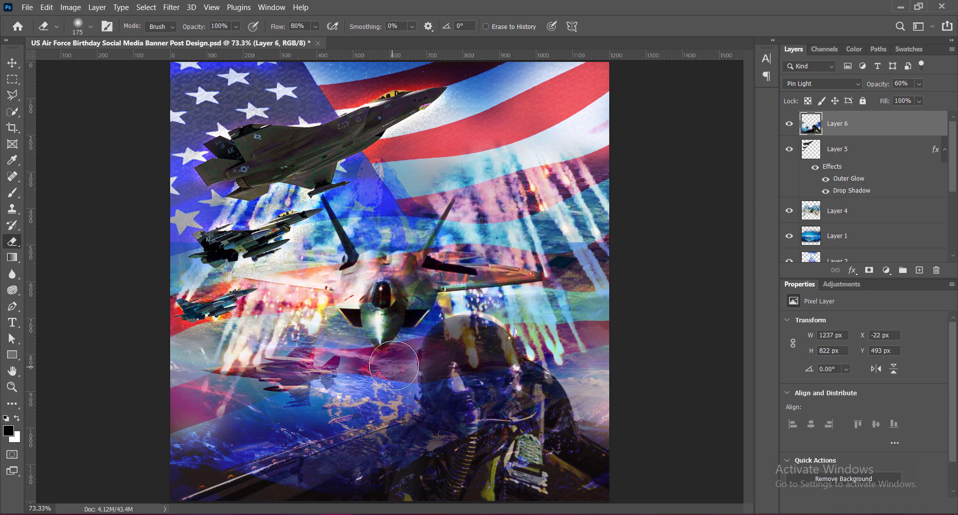
pyautogui.moveTo(212, 431)
pyautogui.mouseDown()
pyautogui.moveTo(176, 437)
pyautogui.moveTo(247, 421)
pyautogui.moveTo(180, 445)
pyautogui.moveTo(334, 417)
pyautogui.moveTo(369, 378)
pyautogui.moveTo(300, 422)
pyautogui.moveTo(242, 398)
pyautogui.moveTo(181, 331)
pyautogui.mouseUp()
pyautogui.press('[')
pyautogui.press('[')
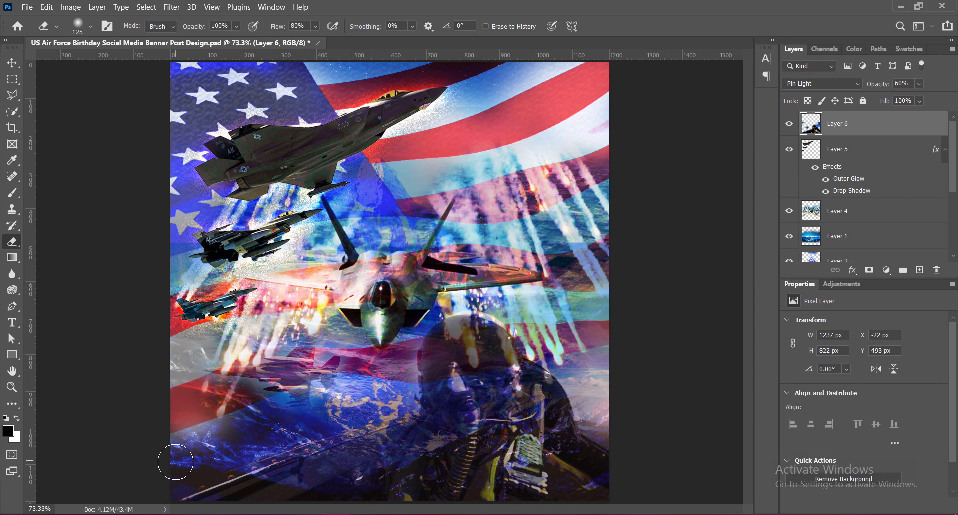
pyautogui.moveTo(249, 393); pyautogui.dragTo(250, 412)
pyautogui.moveTo(642, 344)
pyautogui.mouseDown()
pyautogui.moveTo(603, 427)
pyautogui.moveTo(552, 340)
pyautogui.moveTo(600, 336)
pyautogui.moveTo(488, 293)
pyautogui.mouseUp()
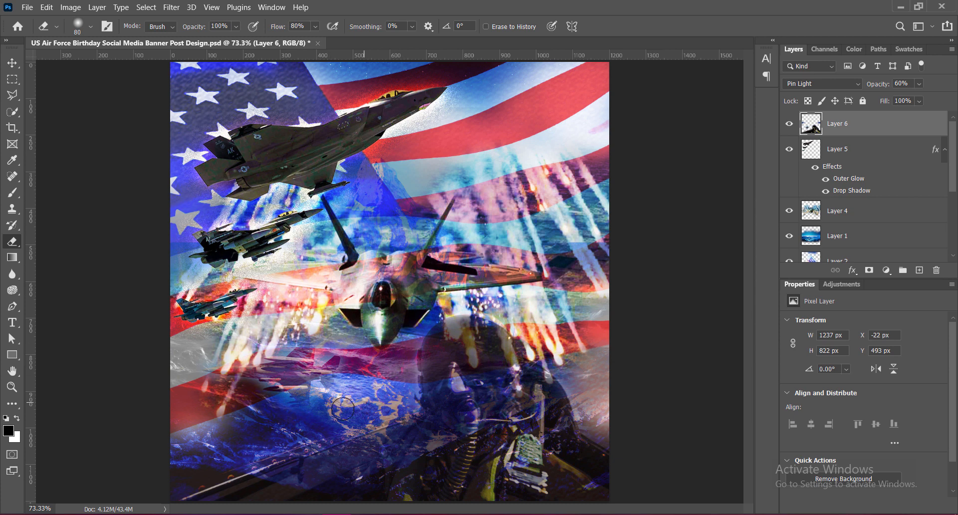
pyautogui.press('v')
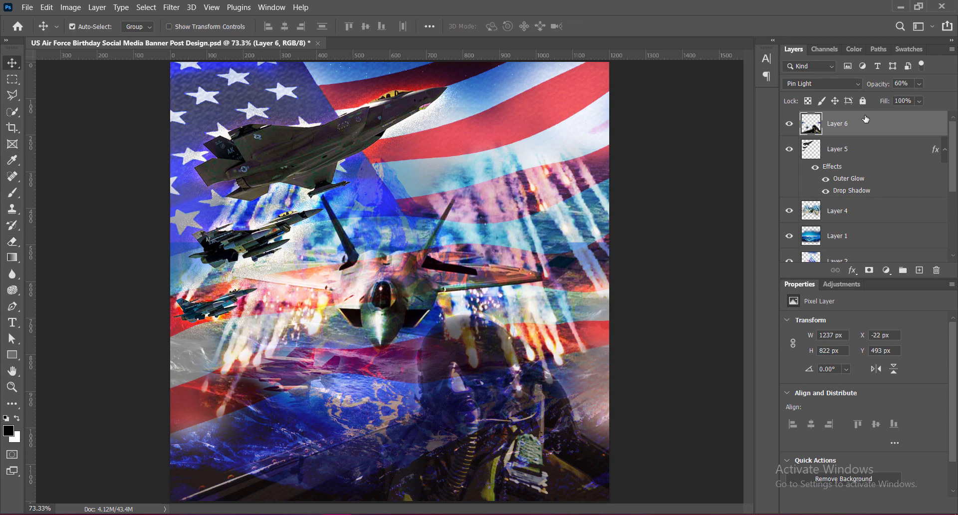
# - Apply a second vibrance boost at maximum strength to the erased pilot layer
pyautogui.click(822, 83)
pyautogui.press('Escape')
pyautogui.click(70, 8)
pyautogui.moveTo(85, 36)
pyautogui.click(220, 89)
pyautogui.moveTo(689, 111); pyautogui.dragTo(751, 111)
pyautogui.click(791, 91)
# - Increase the pilot layer's brightness slightly with Brightness/Contrast
pyautogui.click(70, 7)
pyautogui.click(220, 36)
pyautogui.moveTo(664, 95); pyautogui.dragTo(681, 100)
pyautogui.click(763, 79)
# - Shape the pilot layer's Curves to brighten the midtones and deepen the shadows
pyautogui.click(71, 9)
pyautogui.moveTo(85, 36)
pyautogui.click(220, 62)
pyautogui.moveTo(674, 170)
pyautogui.mouseDown()
pyautogui.moveTo(674, 122)
pyautogui.moveTo(674, 152)
pyautogui.mouseUp()
pyautogui.moveTo(635, 196); pyautogui.dragTo(635, 210)
pyautogui.click(924, 62)
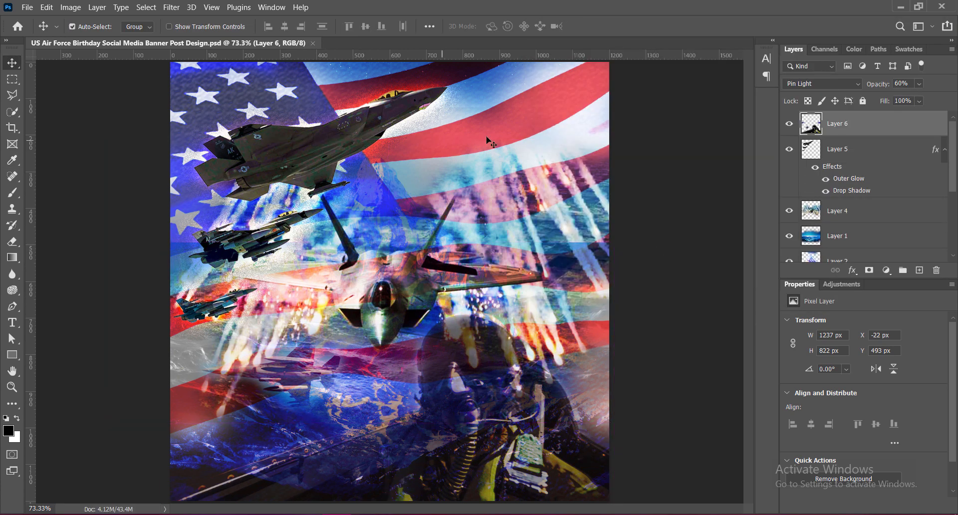
# - Raise the blue mountain layer's opacity to 100%
pyautogui.click(655, 248)
pyautogui.moveTo(919, 84); pyautogui.dragTo(956, 101)
pyautogui.click(704, 288)
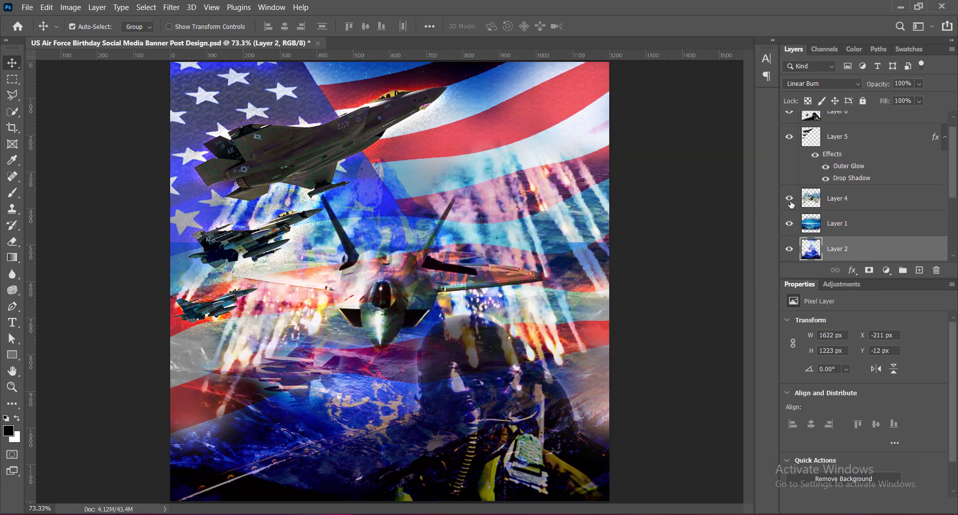
# - Add a new text layer reading "HAPPY BIRTHDAY" over the flag stripes beside the large jet
pyautogui.hotkey('ctrl', 'shift', 'alt', 'n')
pyautogui.click(12, 322)
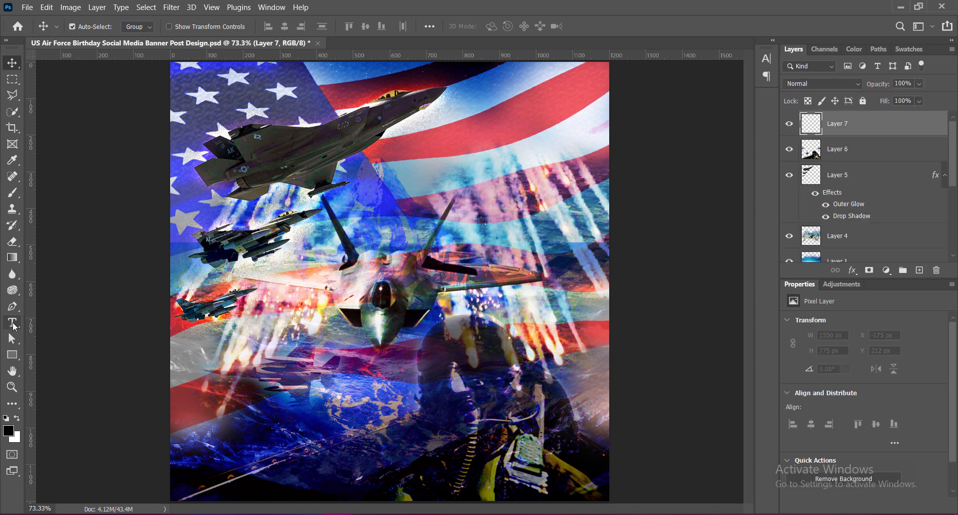
pyautogui.click(456, 153)
pyautogui.click(459, 26)
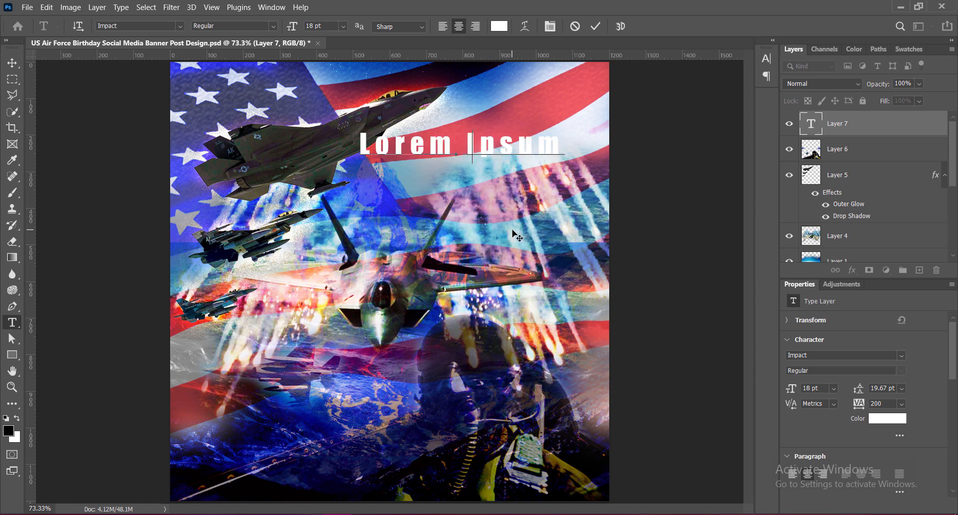
pyautogui.write('HAPPY BIRTHDAY')
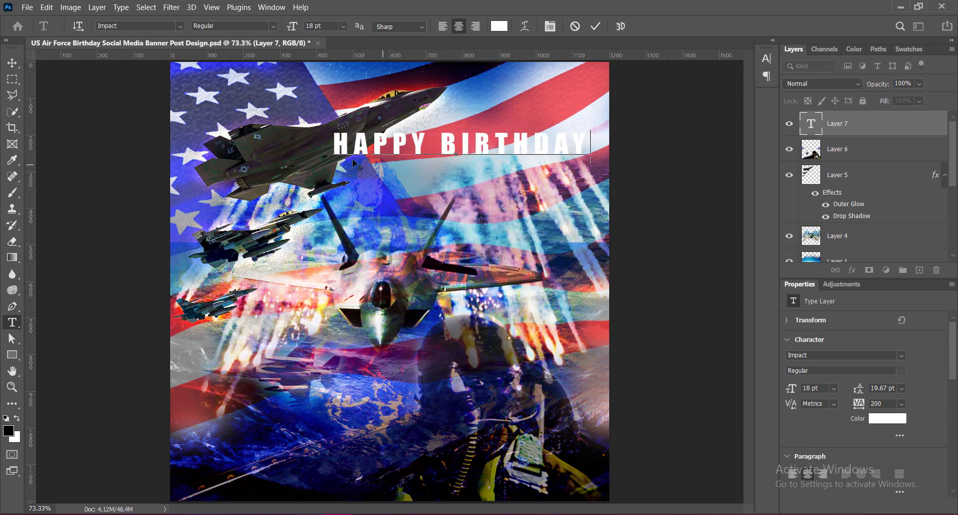
# - Set the tracking of the HAPPY BIRTHDAY text to 0
pyautogui.moveTo(333, 150); pyautogui.dragTo(612, 148)
pyautogui.click(767, 58)
pyautogui.click(746, 96)
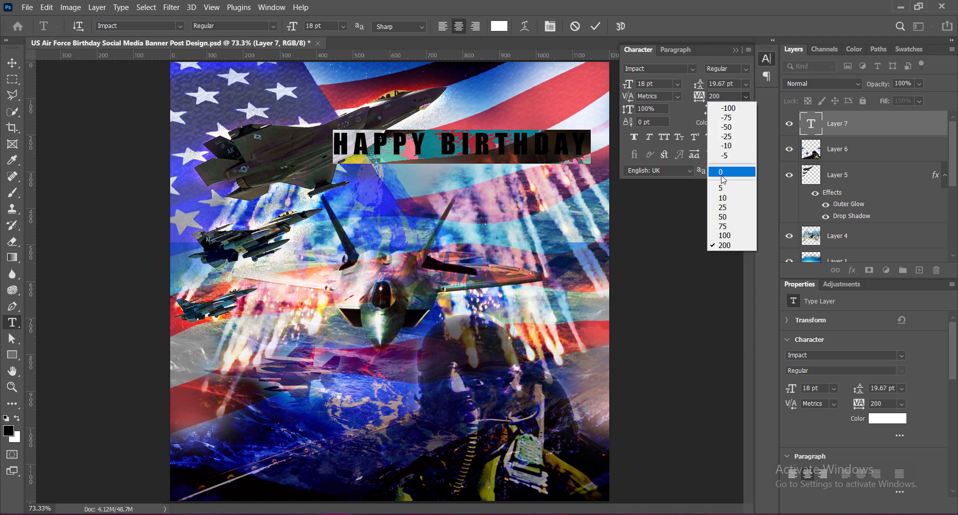
pyautogui.click(729, 166)
pyautogui.click(737, 50)
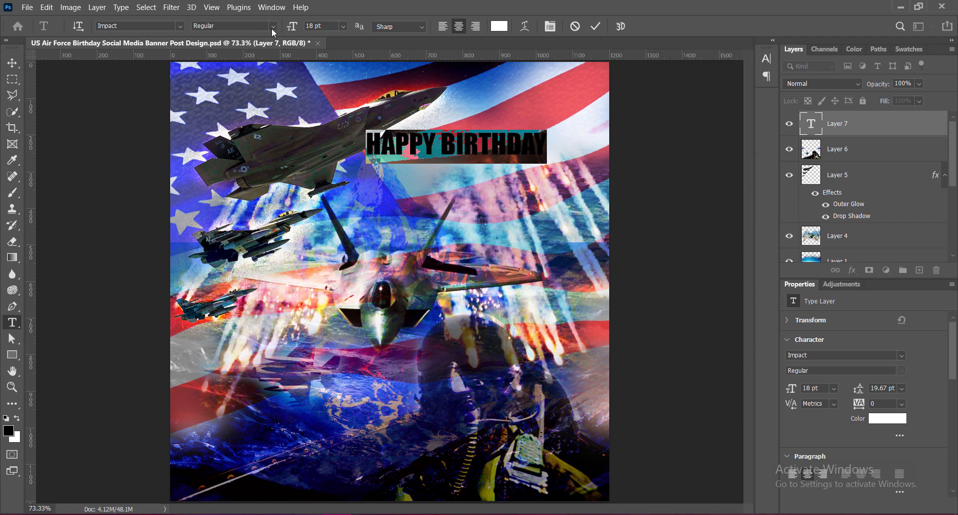
# - Set the HAPPY BIRTHDAY text to the Haettenschweiler font at 21 pt
pyautogui.click(180, 25)
pyautogui.moveTo(333, 86); pyautogui.dragTo(343, 242)
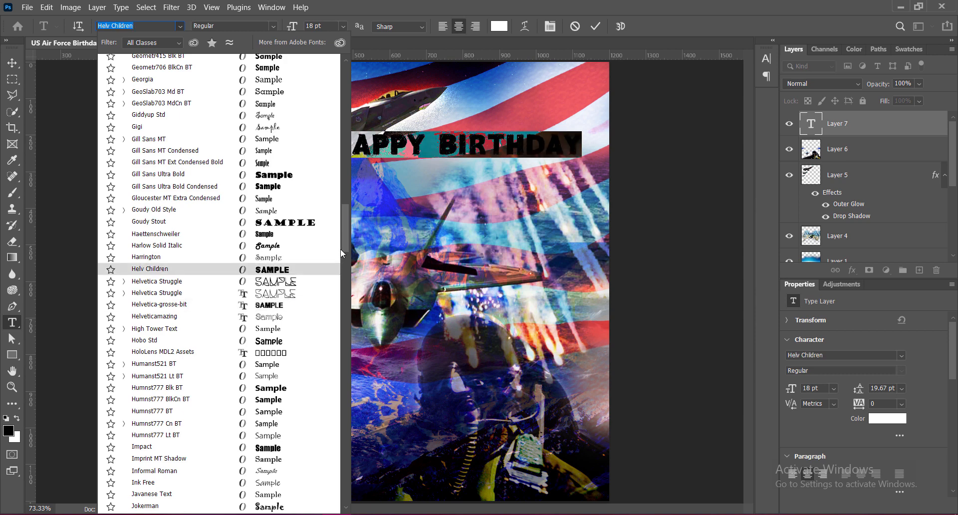
pyautogui.click(288, 235)
pyautogui.click(344, 25)
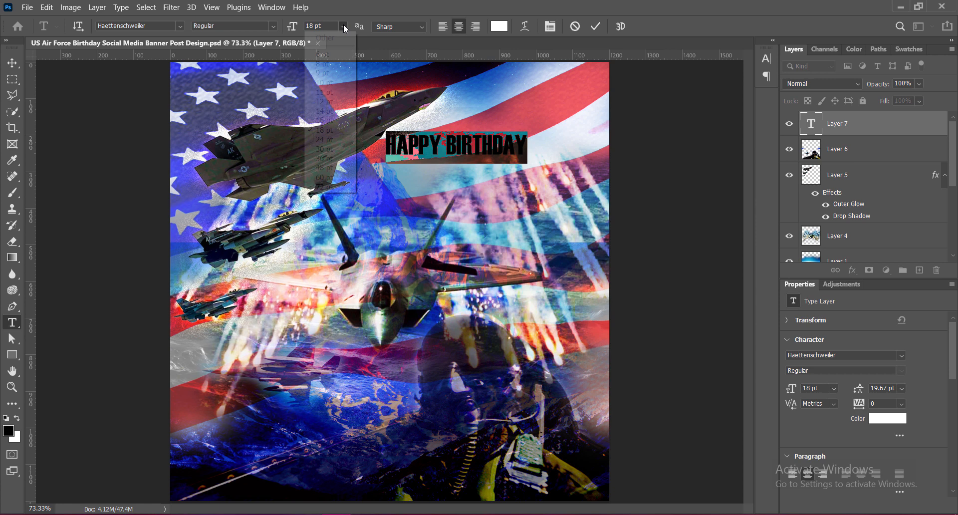
pyautogui.click(336, 140)
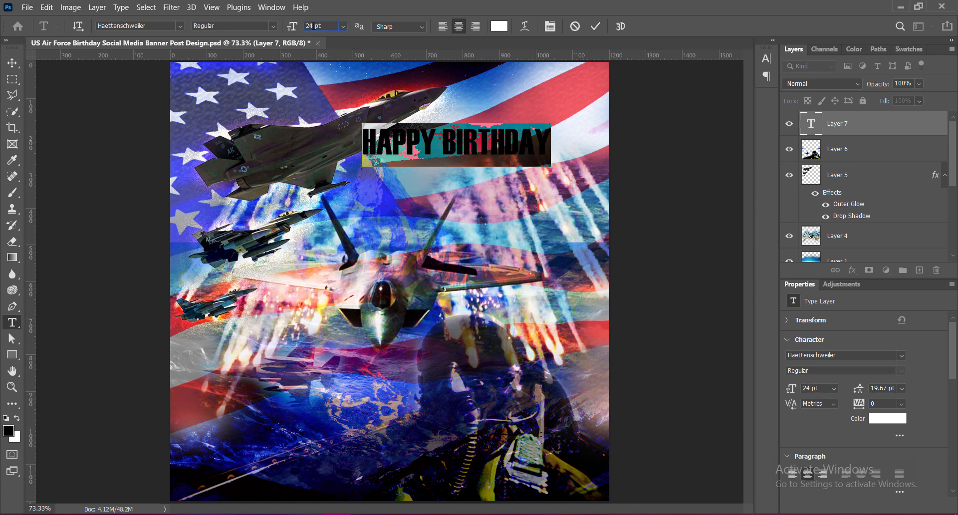
pyautogui.click(309, 26)
pyautogui.write('21')
pyautogui.press('Return')
pyautogui.click(451, 144)
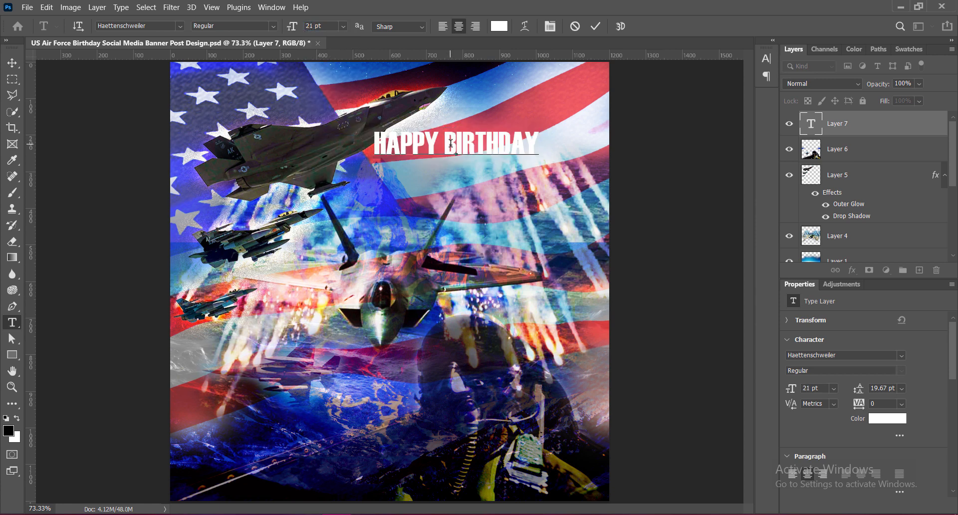
# - Color the HAPPY BIRTHDAY text coral red #ff636c sampled from the flag and move it right and slightly up
pyautogui.moveTo(375, 142); pyautogui.dragTo(547, 142)
pyautogui.click(498, 28)
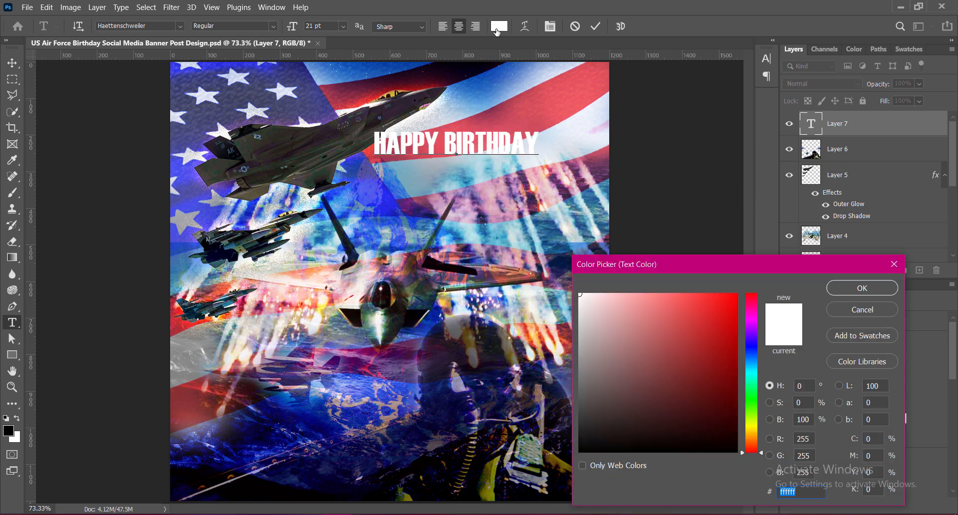
pyautogui.click(336, 96)
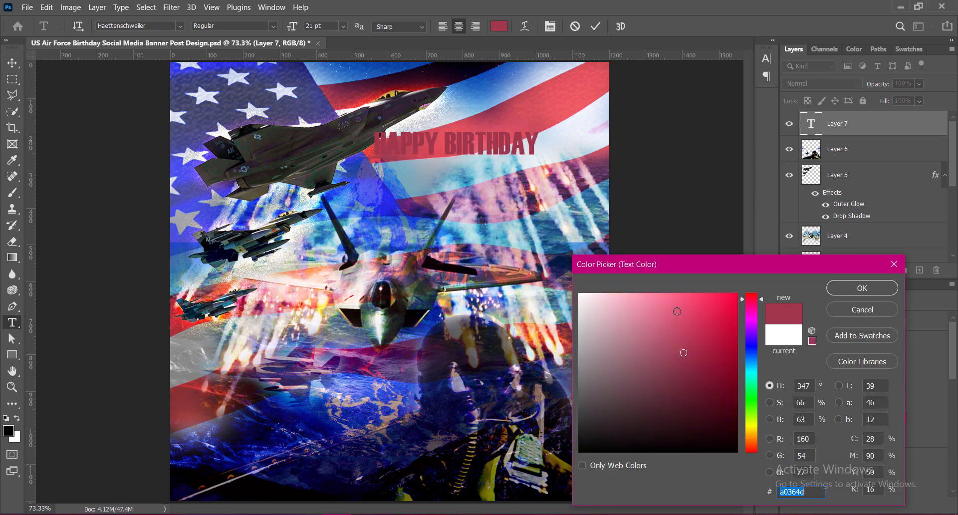
pyautogui.moveTo(680, 313); pyautogui.dragTo(673, 279)
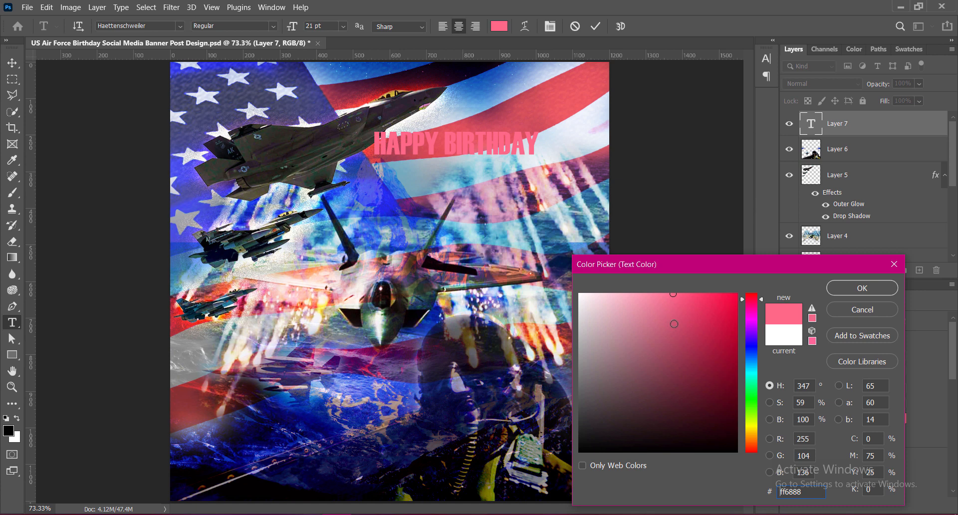
pyautogui.click(586, 89)
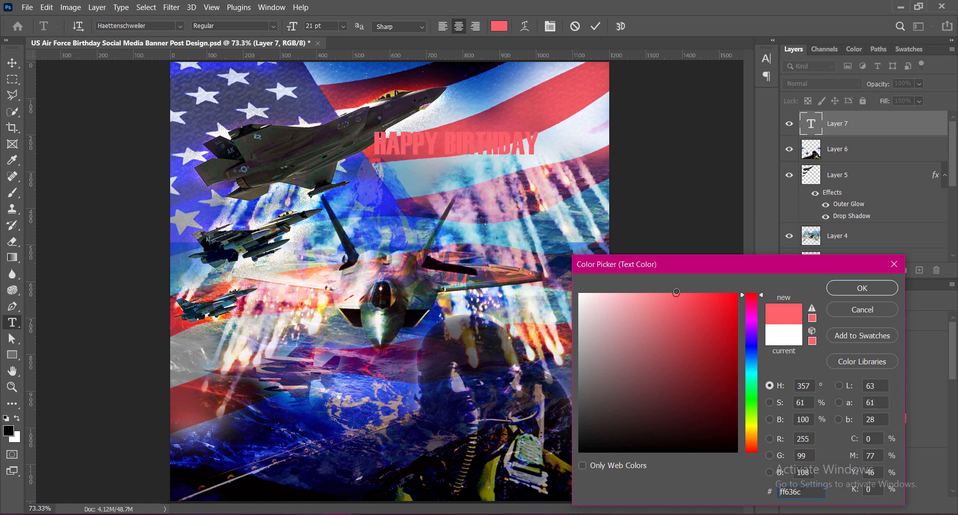
pyautogui.click(862, 288)
pyautogui.click(595, 26)
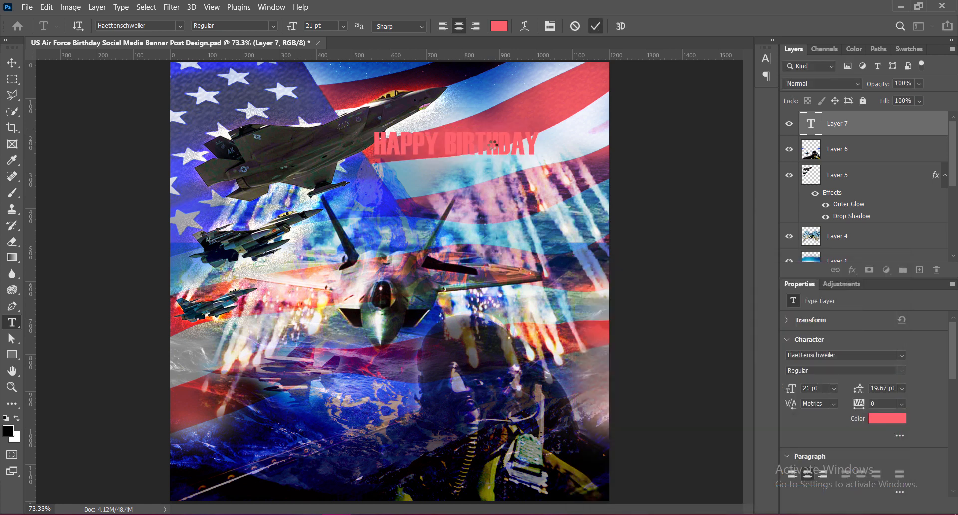
pyautogui.press('v')
pyautogui.moveTo(489, 139); pyautogui.dragTo(534, 134)
# - Apply a black drop shadow to the HAPPY BIRTHDAY layer with 75% opacity, 21% spread and 100 px size
pyautogui.rightClick(799, 124)
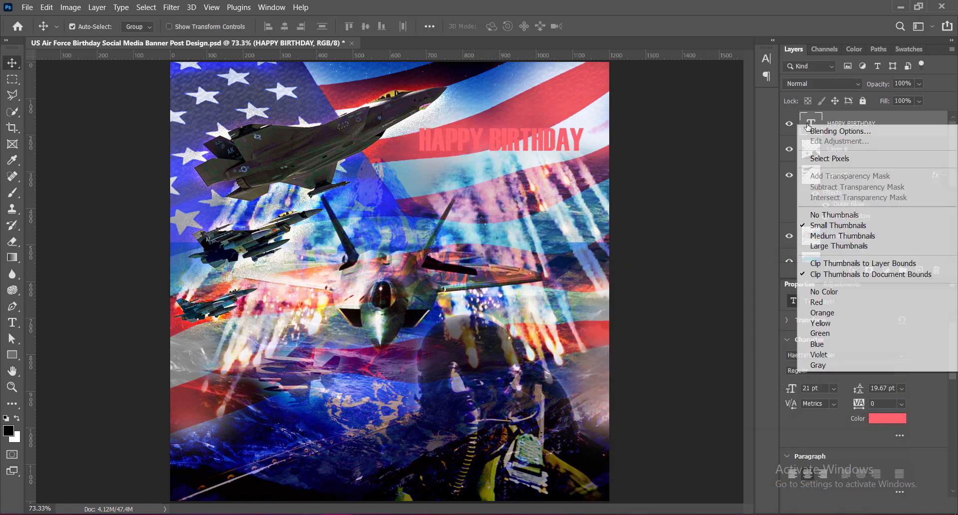
pyautogui.click(824, 128)
pyautogui.moveTo(555, 100); pyautogui.dragTo(728, 71)
pyautogui.click(633, 303)
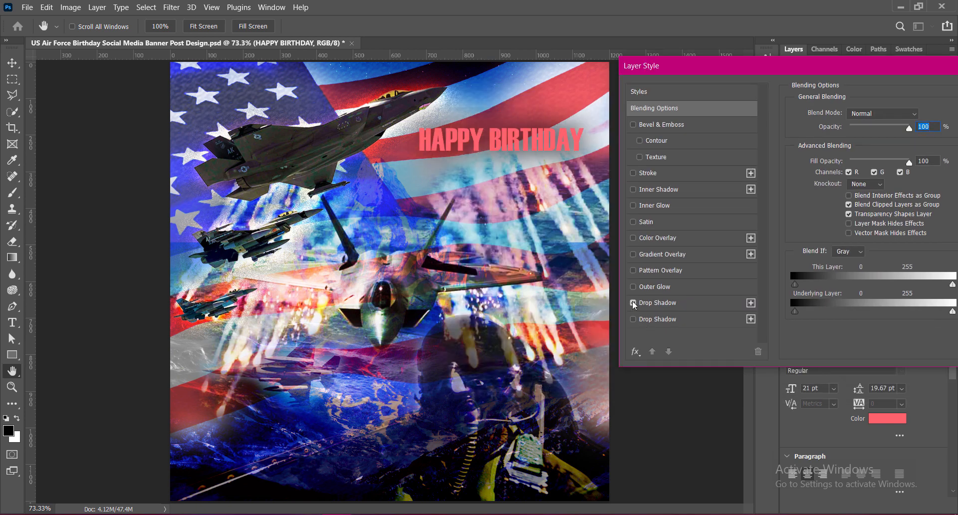
pyautogui.click(649, 302)
pyautogui.moveTo(810, 70); pyautogui.dragTo(741, 74)
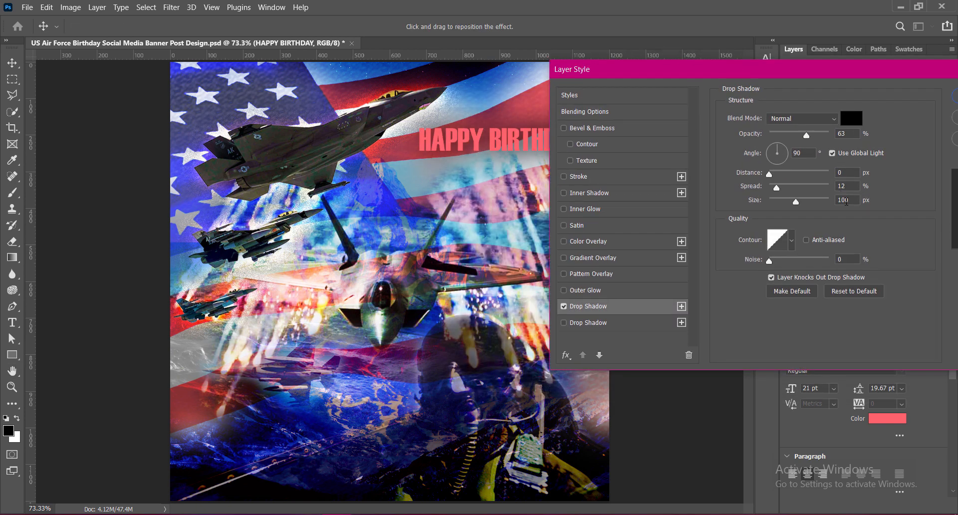
pyautogui.click(846, 200)
pyautogui.moveTo(847, 187); pyautogui.dragTo(815, 187)
pyautogui.write('21')
pyautogui.moveTo(847, 134); pyautogui.dragTo(826, 135)
pyautogui.write('75')
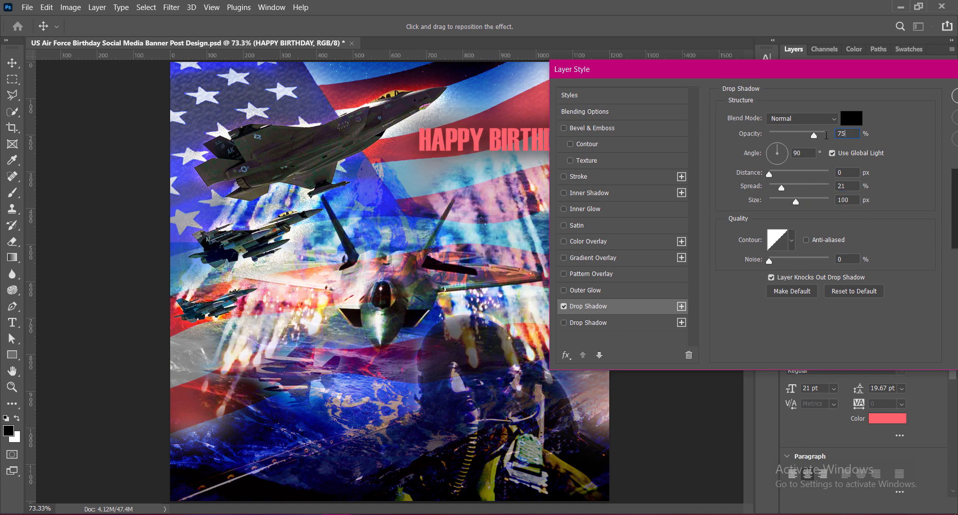
# - Enable a second drop shadow on the HAPPY BIRTHDAY layer with 3% spread and accept the layer style
pyautogui.click(564, 322)
pyautogui.moveTo(692, 76); pyautogui.dragTo(734, 66)
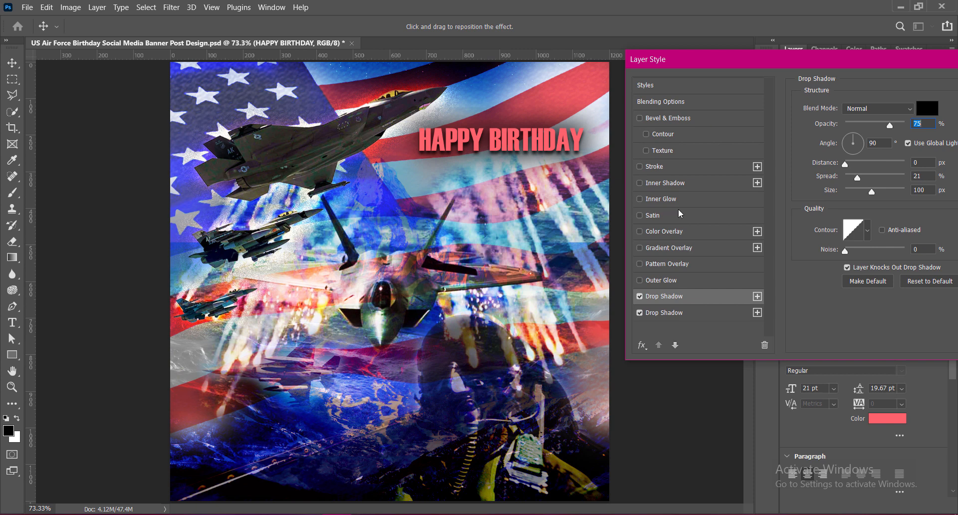
pyautogui.moveTo(766, 70); pyautogui.dragTo(722, 64)
pyautogui.click(649, 306)
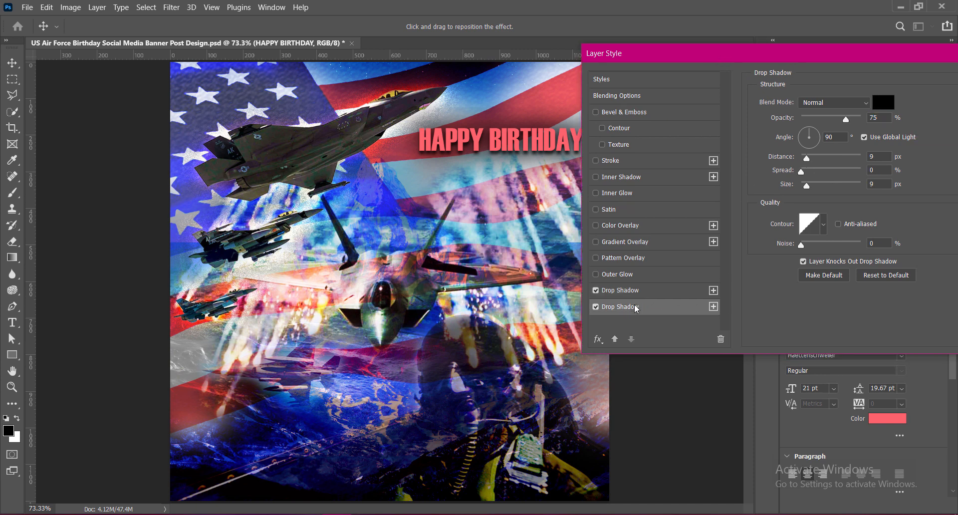
pyautogui.moveTo(879, 170); pyautogui.dragTo(847, 172)
pyautogui.write('3')
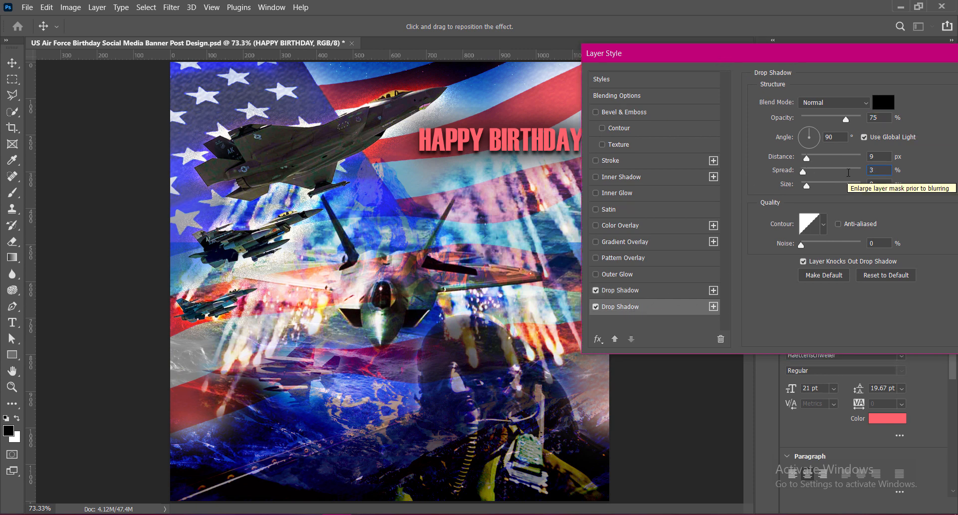
pyautogui.moveTo(766, 55); pyautogui.dragTo(649, 55)
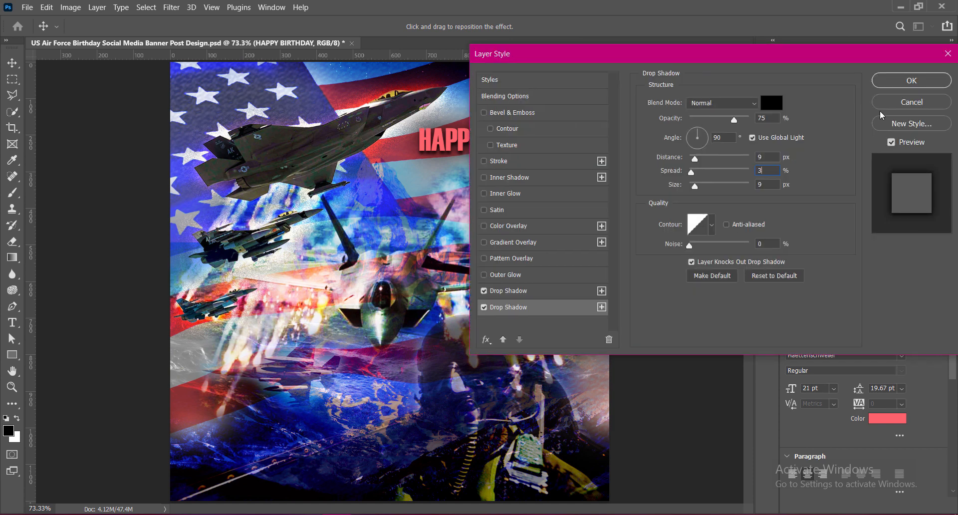
pyautogui.click(907, 79)
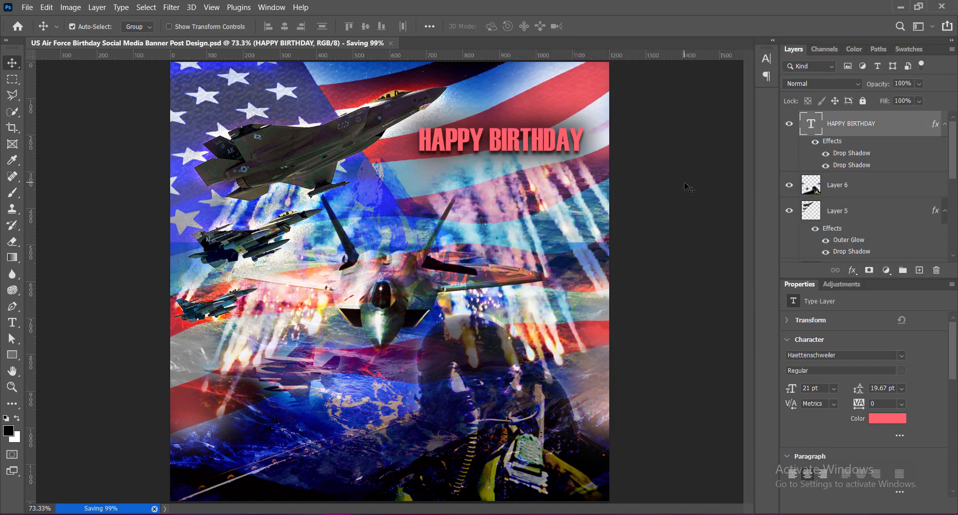
# - Recolor the HAPPY BIRTHDAY text to the darker red #d54e58 sampled from the flag and save the document
pyautogui.doubleClick(572, 148)
pyautogui.click(500, 27)
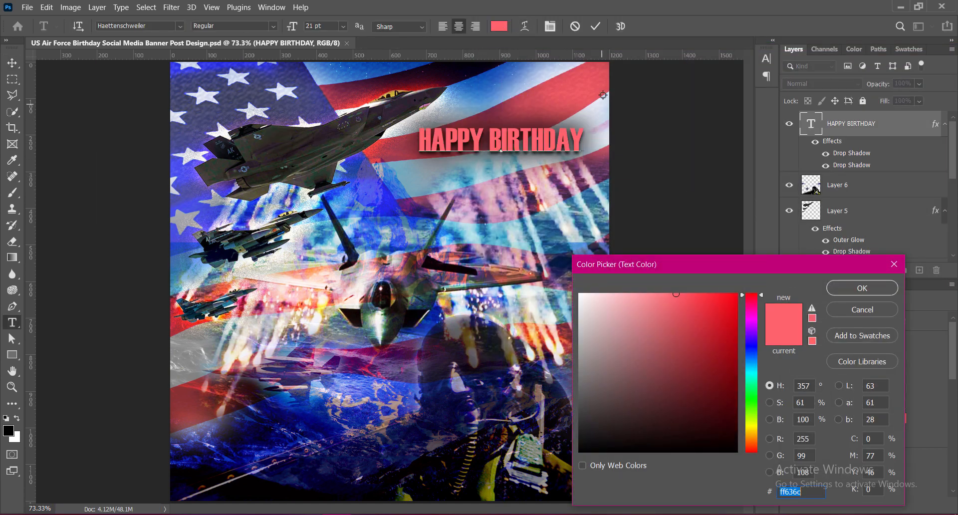
pyautogui.click(583, 83)
pyautogui.click(596, 66)
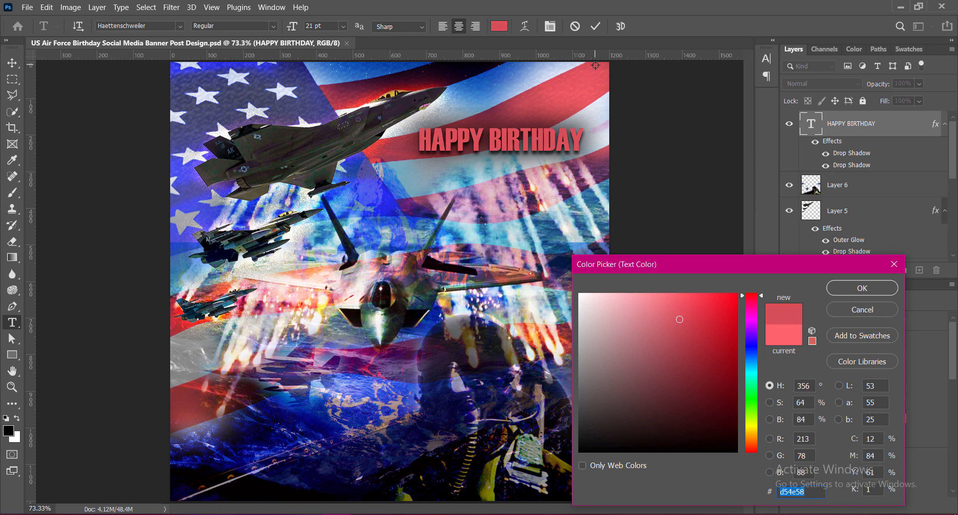
pyautogui.click(862, 288)
pyautogui.click(596, 28)
pyautogui.press('v')
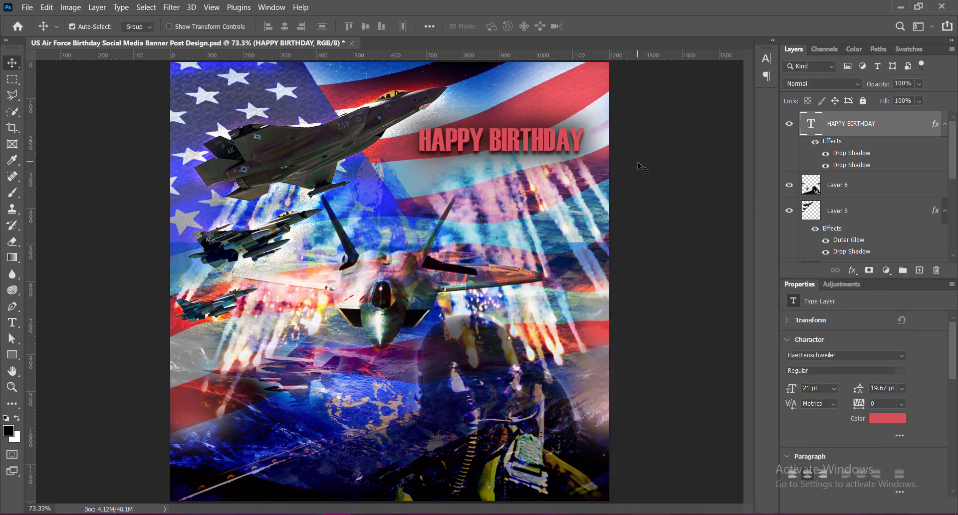
pyautogui.hotkey('ctrl', 's')
# - Add a new text layer reading "UNITED STATES AIR FORCE" below the HAPPY BIRTHDAY heading
pyautogui.click(919, 270)
pyautogui.click(12, 323)
pyautogui.click(475, 179)
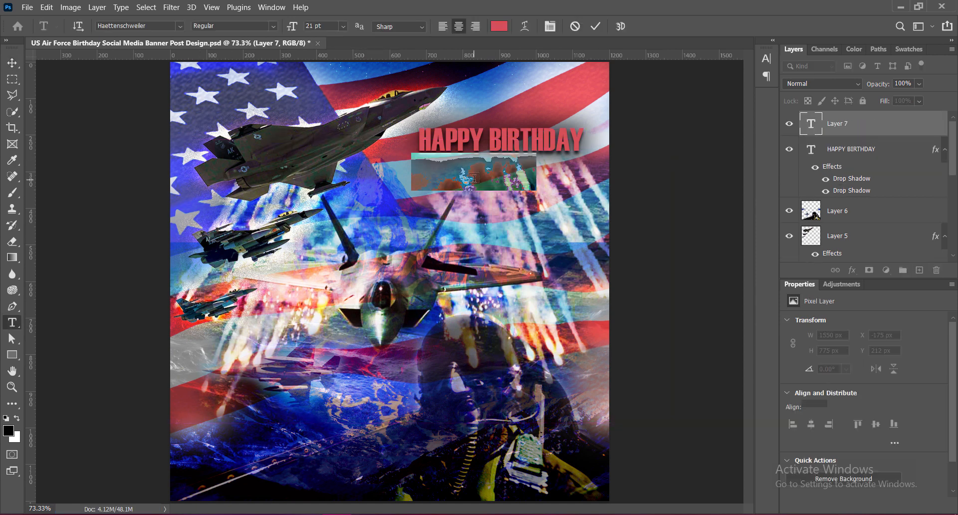
pyautogui.write('UNITED STATES AIR FORCE')
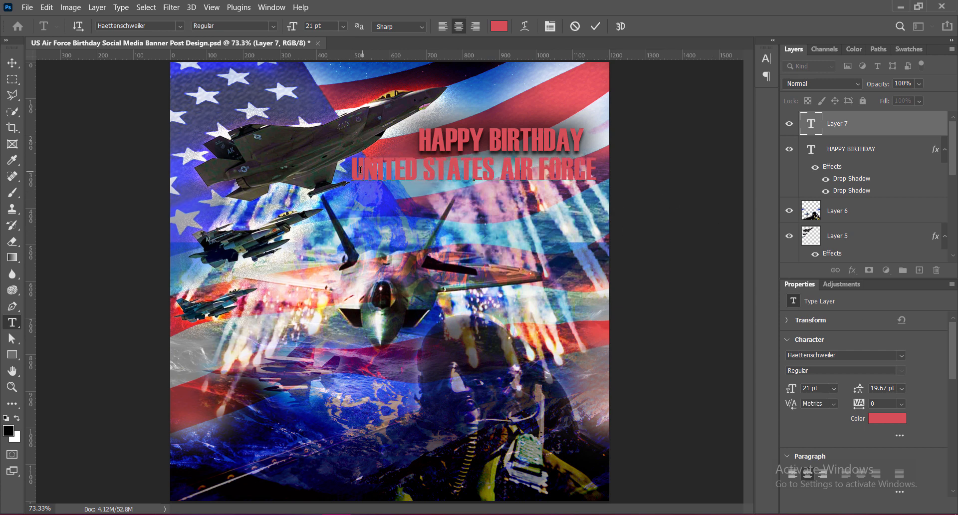
# - Set the UNITED STATES AIR FORCE text to the Impact font at 18 pt
pyautogui.tripleClick(360, 170)
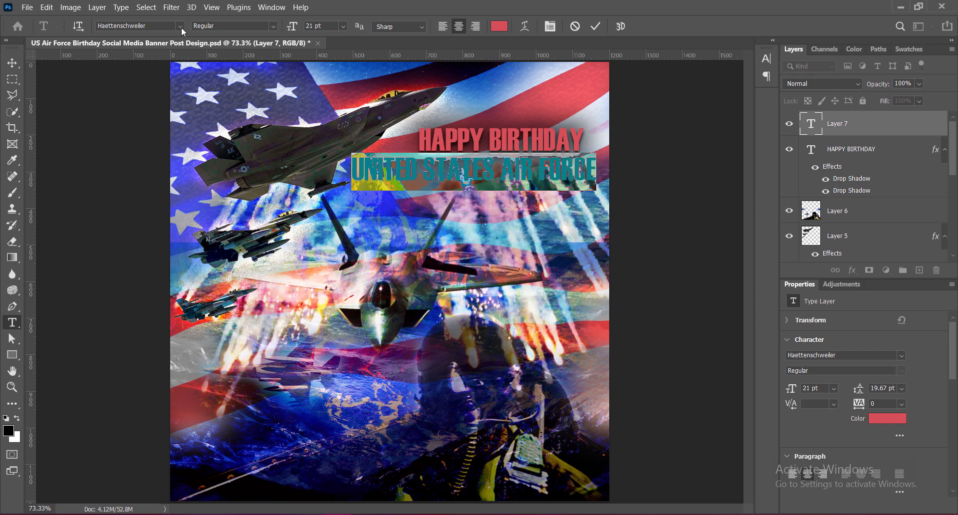
pyautogui.click(181, 27)
pyautogui.click(165, 165)
pyautogui.click(344, 27)
pyautogui.click(327, 117)
pyautogui.click(597, 27)
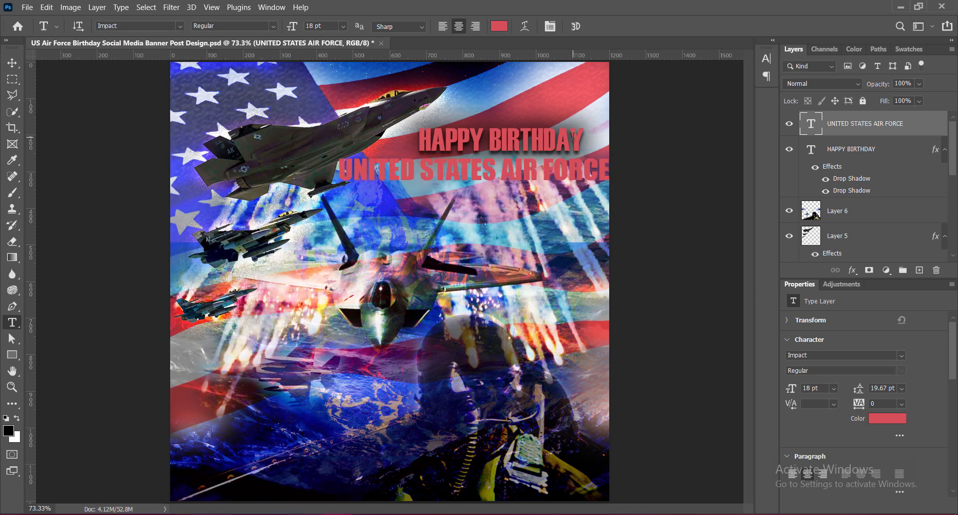
# - Change the UNITED STATES AIR FORCE text color to white
pyautogui.moveTo(341, 172); pyautogui.dragTo(617, 171)
pyautogui.click(500, 26)
pyautogui.click(581, 294)
pyautogui.click(862, 289)
pyautogui.click(595, 26)
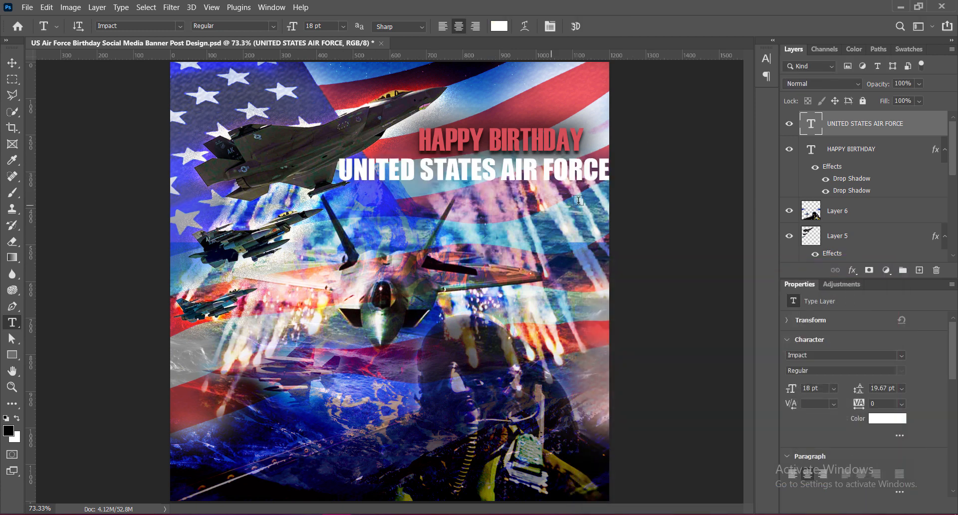
# - Reduce the UNITED STATES AIR FORCE text to 16 pt
pyautogui.moveTo(340, 173); pyautogui.dragTo(619, 168)
pyautogui.hotkey('ctrl', 'shift', ',')
pyautogui.click(596, 26)
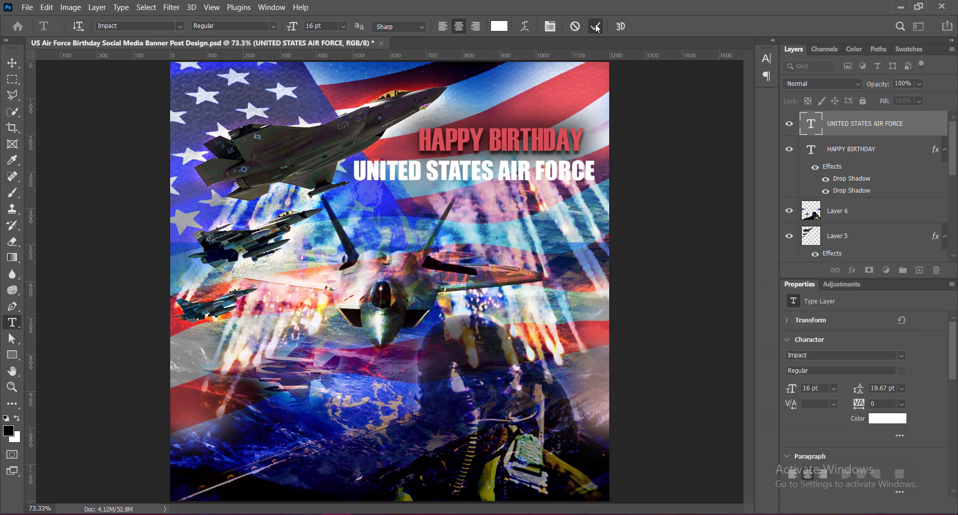
# - Shift the HAPPY BIRTHDAY heading slightly left and up, then enlarge the UNITED STATES AIR FORCE text to 18 pt and nudge it left
pyautogui.press('v')
pyautogui.moveTo(521, 149)
pyautogui.mouseDown()
pyautogui.moveTo(500, 139)
pyautogui.moveTo(511, 145)
pyautogui.mouseUp()
pyautogui.doubleClick(483, 171)
pyautogui.hotkey('ctrl', 'shift', '.')
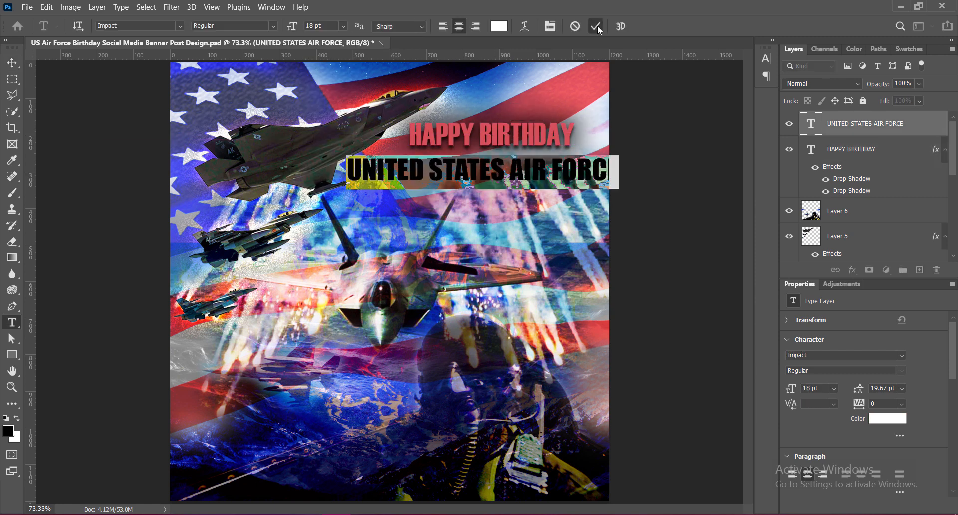
pyautogui.click(596, 27)
pyautogui.press('v')
pyautogui.moveTo(559, 171); pyautogui.dragTo(557, 170)
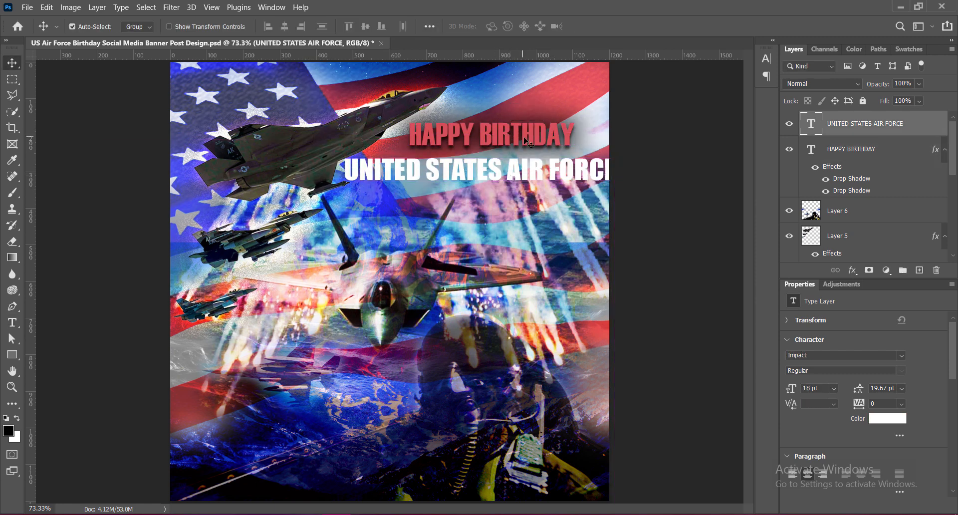
# - Move the HAPPY BIRTHDAY heading left and down, and break the text below it so AIR FORCE sits on a second line
pyautogui.moveTo(528, 137); pyautogui.dragTo(515, 143)
pyautogui.doubleClick(513, 170)
pyautogui.click(506, 171)
pyautogui.press('Return')
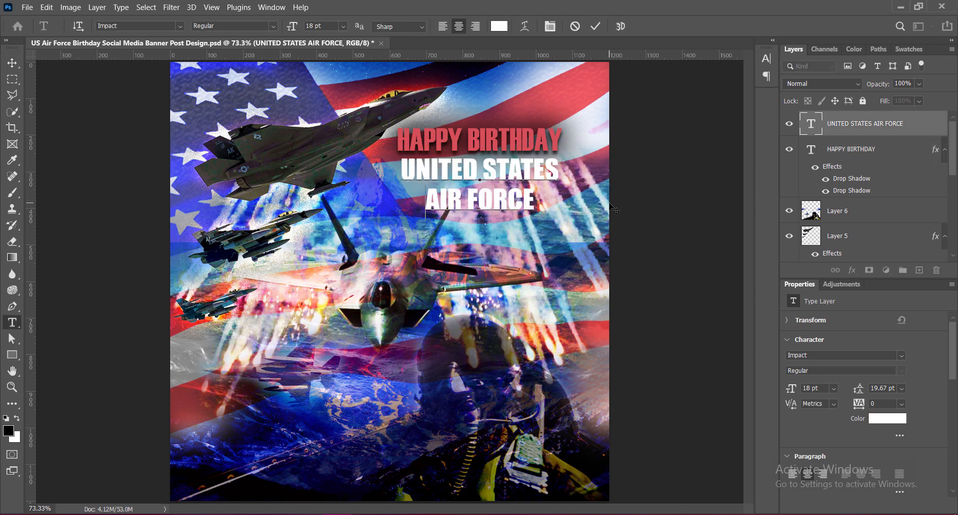
# - Enlarge the AIR FORCE line to 30 pt
pyautogui.moveTo(425, 205); pyautogui.dragTo(613, 207)
pyautogui.hotkey('ctrl', 'shift', '.')
pyautogui.hotkey('ctrl', 'shift', '.')
pyautogui.hotkey('ctrl', 'shift', '.')
pyautogui.hotkey('ctrl', 'shift', '.')
pyautogui.hotkey('ctrl', 'shift', '.')
pyautogui.hotkey('ctrl', 'shift', '.')
# - Increase the leading of the AIR FORCE line so it clears the UNITED STATES line above
pyautogui.click(768, 59)
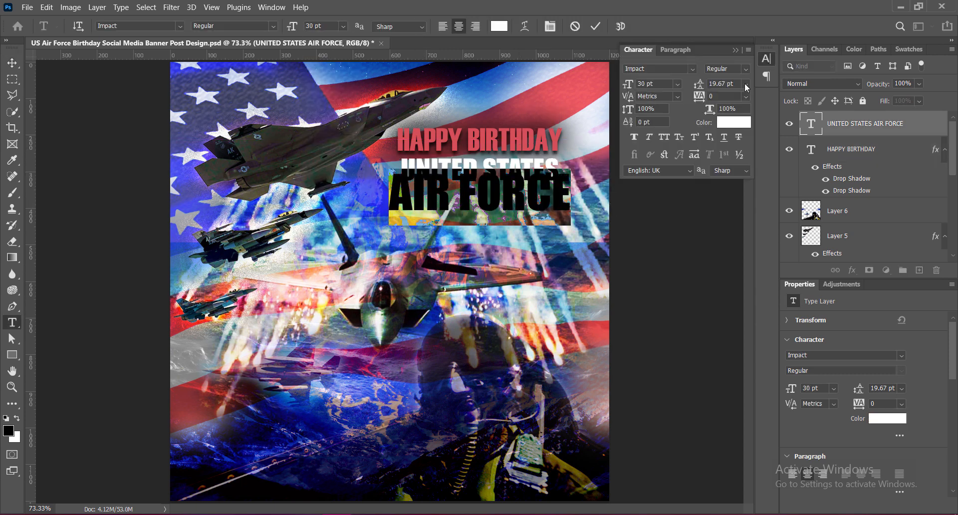
pyautogui.click(746, 84)
pyautogui.click(730, 199)
pyautogui.click(747, 84)
pyautogui.click(729, 210)
pyautogui.click(598, 29)
# - Scale the UNITED STATES AIR FORCE text to about 104% and shift it slightly down
pyautogui.press('v')
pyautogui.hotkey('ctrl', 't')
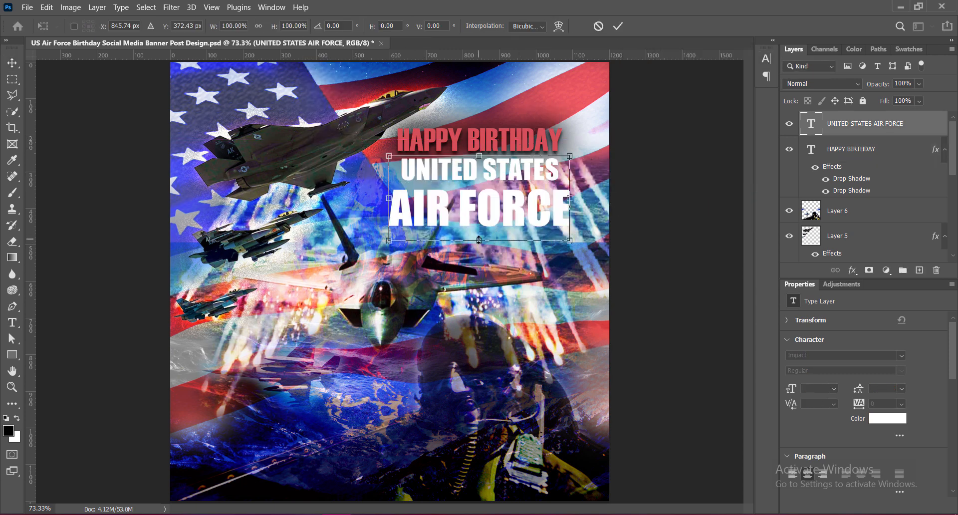
pyautogui.moveTo(480, 241); pyautogui.dragTo(481, 242)
pyautogui.moveTo(386, 199); pyautogui.dragTo(382, 199)
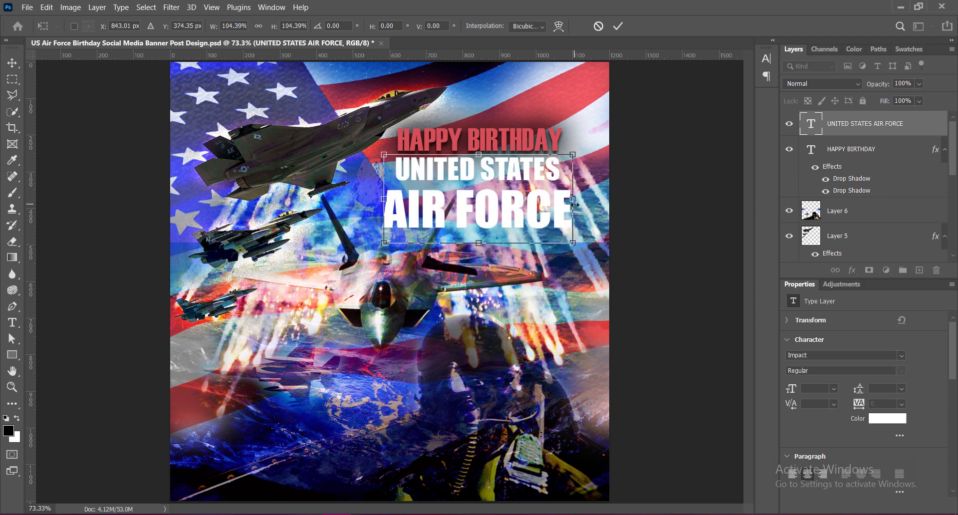
pyautogui.moveTo(573, 203); pyautogui.dragTo(576, 204)
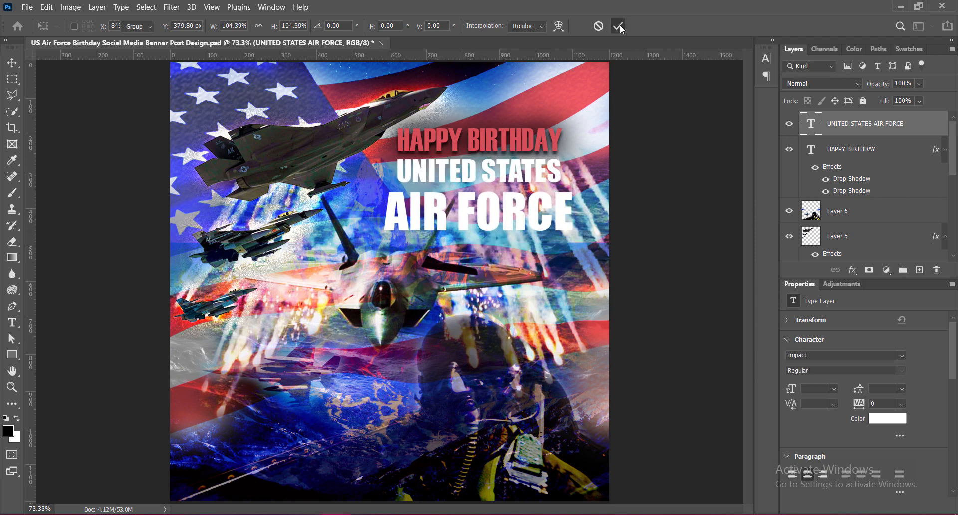
pyautogui.press('Return')
# - Add a reversed red-white-blue linear gradient overlay to the UNITED STATES AIR FORCE text
pyautogui.doubleClick(815, 134)
pyautogui.click(482, 241)
pyautogui.moveTo(539, 54); pyautogui.dragTo(645, 46)
pyautogui.click(689, 233)
pyautogui.click(878, 121)
pyautogui.click(822, 156)
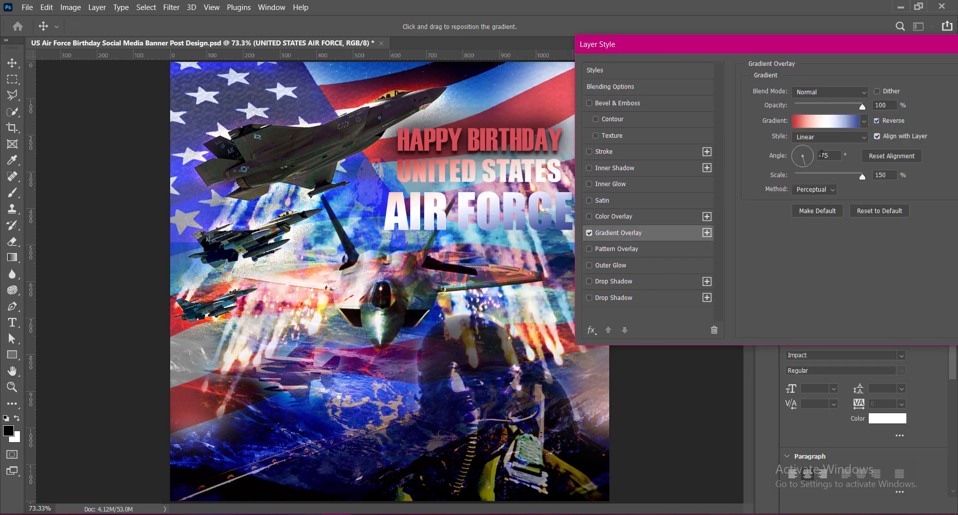
# - Compare the gradient overlay's interpolation methods, including Linear, and set its angle to -75° after trying 75°
pyautogui.press('BackSpace')
pyautogui.click(815, 189)
pyautogui.click(815, 220)
pyautogui.click(816, 190)
pyautogui.click(817, 208)
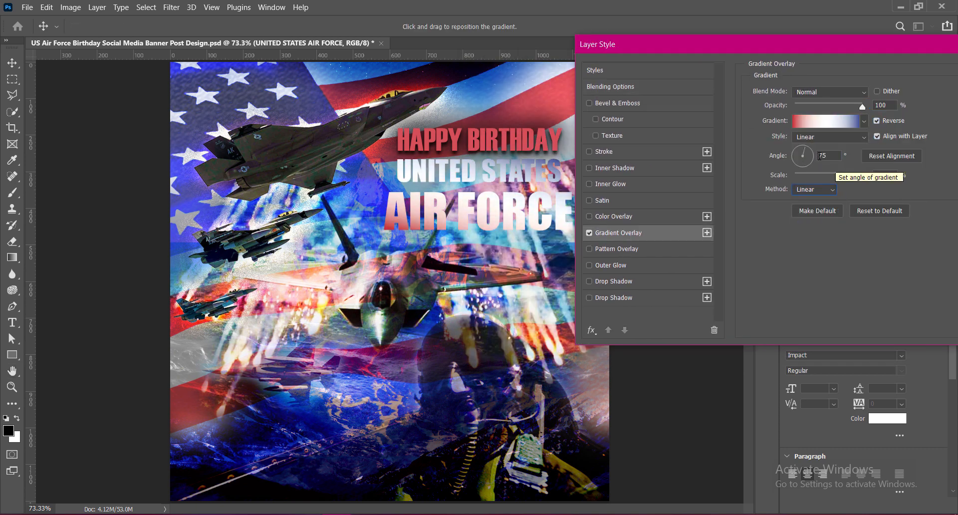
pyautogui.click(820, 155)
pyautogui.write('-')
pyautogui.click(824, 190)
pyautogui.click(821, 201)
pyautogui.click(818, 191)
pyautogui.click(817, 219)
# - Apply both drop shadows to the UNITED STATES AIR FORCE text and save the document
pyautogui.moveTo(799, 45); pyautogui.dragTo(634, 54)
pyautogui.click(552, 282)
pyautogui.click(551, 299)
pyautogui.click(874, 78)
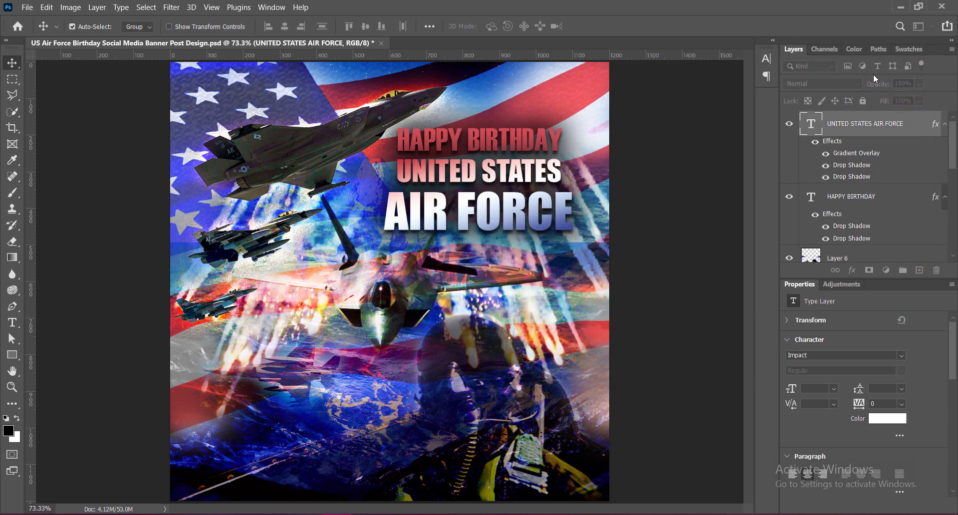
pyautogui.hotkey('ctrl', 's')
# - Group the HAPPY BIRTHDAY and UNITED STATES AIR FORCE text layers and move the group up and to the right
pyautogui.click(520, 139)
pyautogui.hotkey('ctrl', 'g')
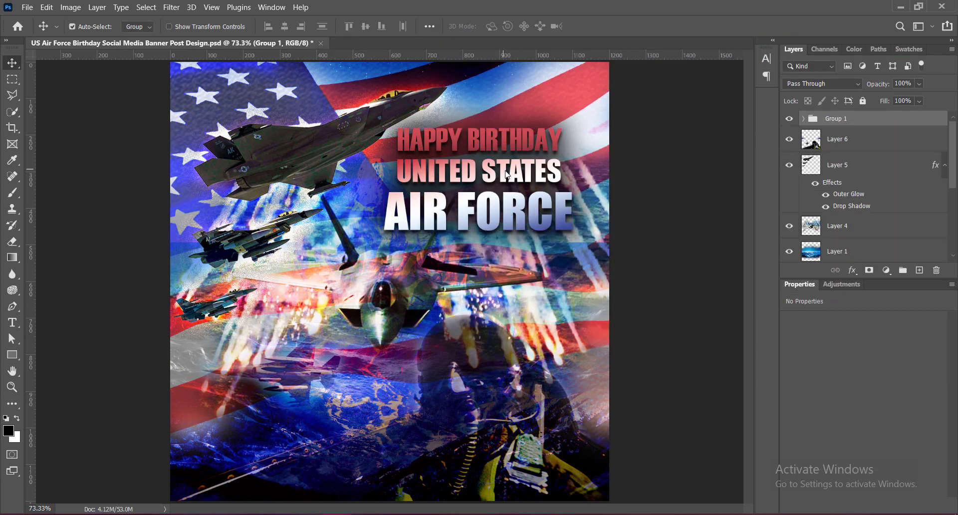
pyautogui.moveTo(507, 175); pyautogui.dragTo(532, 160)
pyautogui.press('Up')
pyautogui.press('Up')
pyautogui.press('Up')
pyautogui.press('Up')
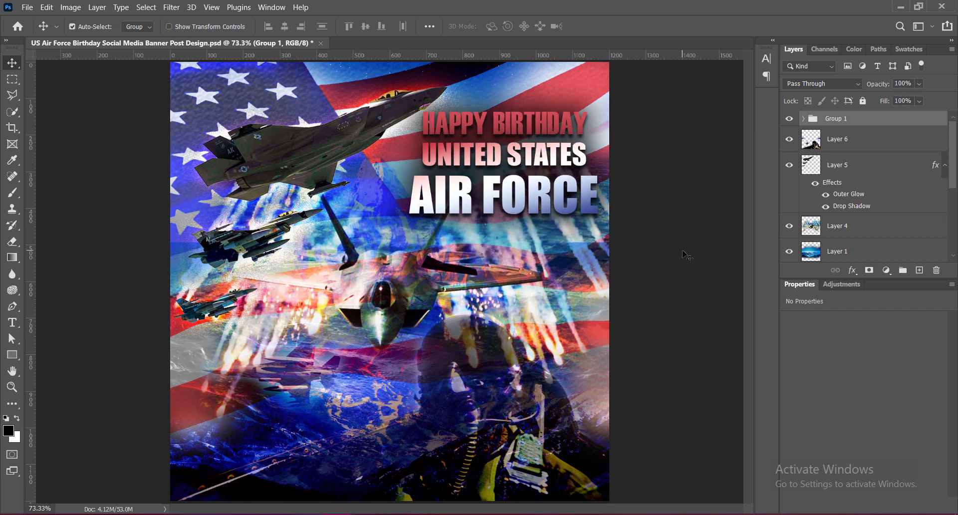
pyautogui.press('Right')
pyautogui.press('Right')
pyautogui.press('Right')
pyautogui.press('Up')
pyautogui.press('Up')
pyautogui.press('Up')
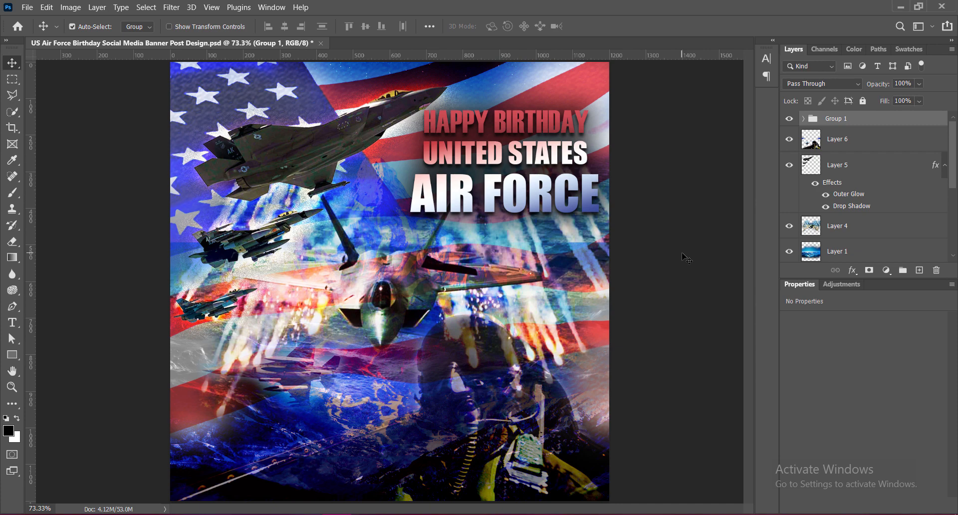
pyautogui.doubleClick(813, 119)
pyautogui.moveTo(590, 42); pyautogui.dragTo(734, 92)
pyautogui.click(596, 154)
pyautogui.press('Escape')
# - Nudge the fighter jets on Layer 5 up and left to X -1 px, Y 48 px
pyautogui.click(353, 166)
pyautogui.hotkey('shift', 'Up')
pyautogui.hotkey('shift', 'Up')
pyautogui.hotkey('shift', 'Up')
pyautogui.press('Down')
pyautogui.press('Down')
pyautogui.press('Down')
pyautogui.press('Down')
pyautogui.press('Down')
pyautogui.press('Down')
pyautogui.press('Down')
pyautogui.press('Down')
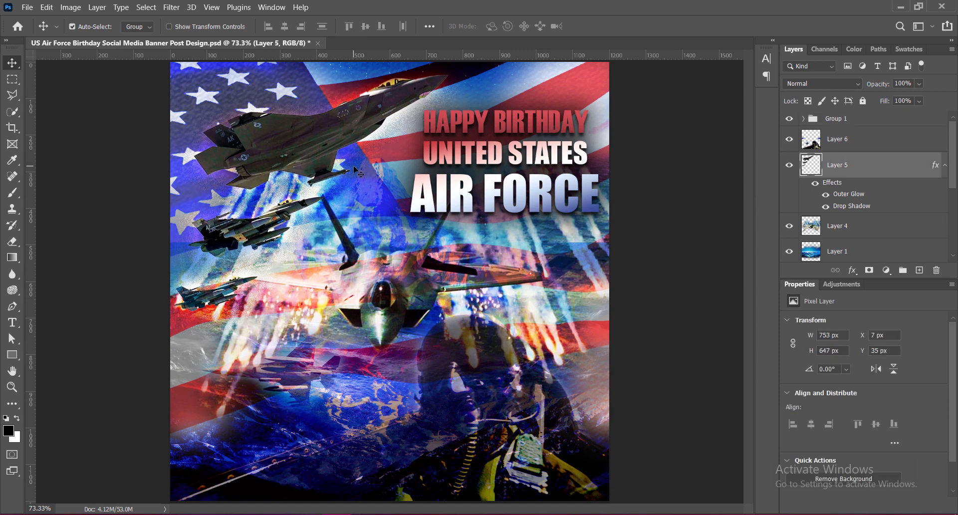
pyautogui.press('Left')
pyautogui.press('Left')
pyautogui.press('Left')
pyautogui.press('Left')
pyautogui.press('Left')
pyautogui.press('Left')
pyautogui.press('Left')
pyautogui.press('Left')
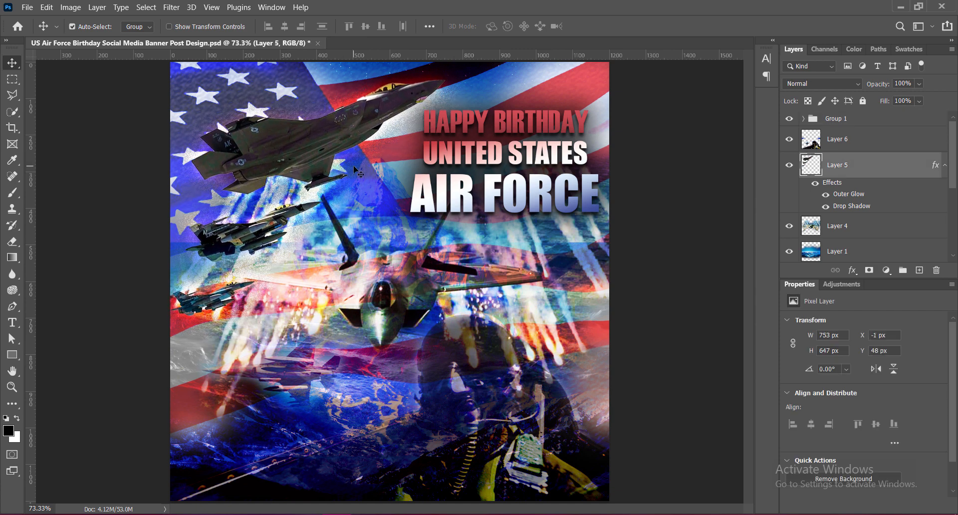
# - Shift the heading group slightly left and up, and save the document
pyautogui.moveTo(537, 194); pyautogui.dragTo(572, 197)
pyautogui.click(673, 331)
pyautogui.hotkey('ctrl', 's')
# - Enlarge the heading group slightly and nudge it to the right
pyautogui.click(555, 202)
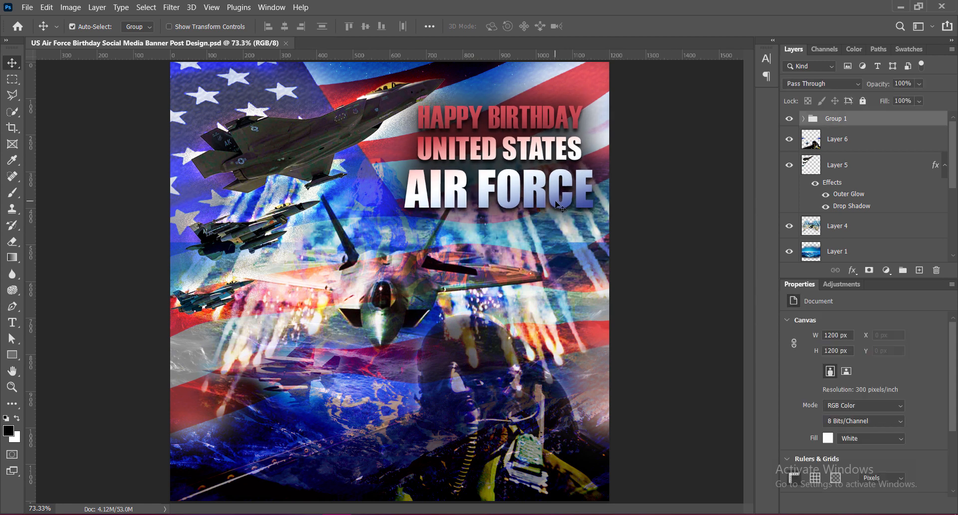
pyautogui.hotkey('ctrl', 't')
pyautogui.moveTo(405, 209); pyautogui.dragTo(398, 213)
pyautogui.moveTo(594, 159); pyautogui.dragTo(598, 159)
pyautogui.press('Return')
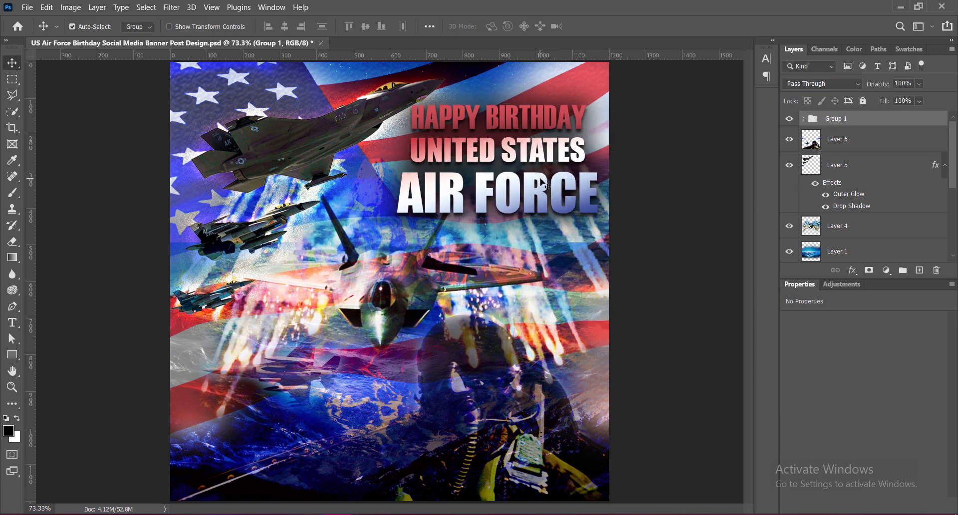
pyautogui.press('Right')
pyautogui.press('Right')
pyautogui.press('Right')
pyautogui.press('Right')
pyautogui.press('Right')
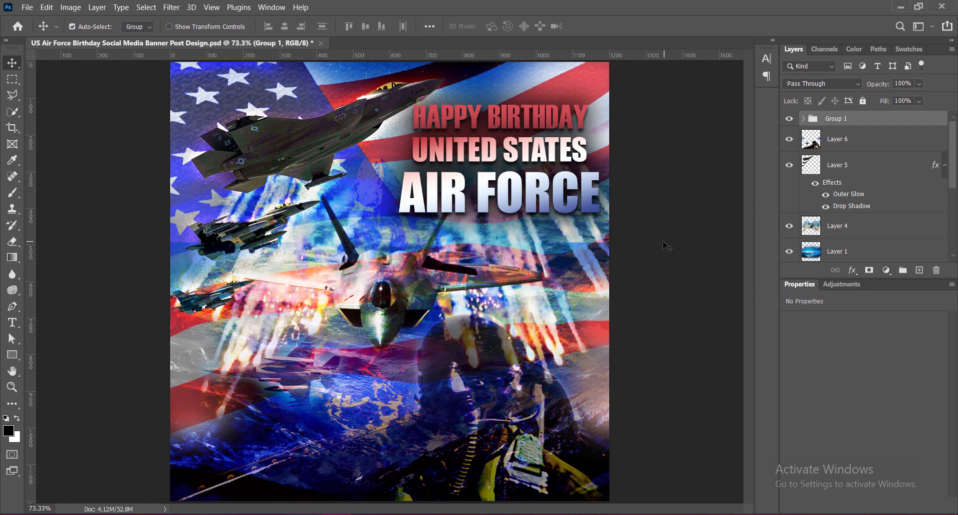
# - Scale the heading group down slightly and save the document
pyautogui.hotkey('ctrl', 't')
pyautogui.moveTo(600, 214); pyautogui.dragTo(598, 212)
pyautogui.press('Return')
# - Paste the Air Force wings emblem, scale it to about 9.5% and place it centered above HAPPY BIRTHDAY
pyautogui.hotkey('ctrl', 'v')
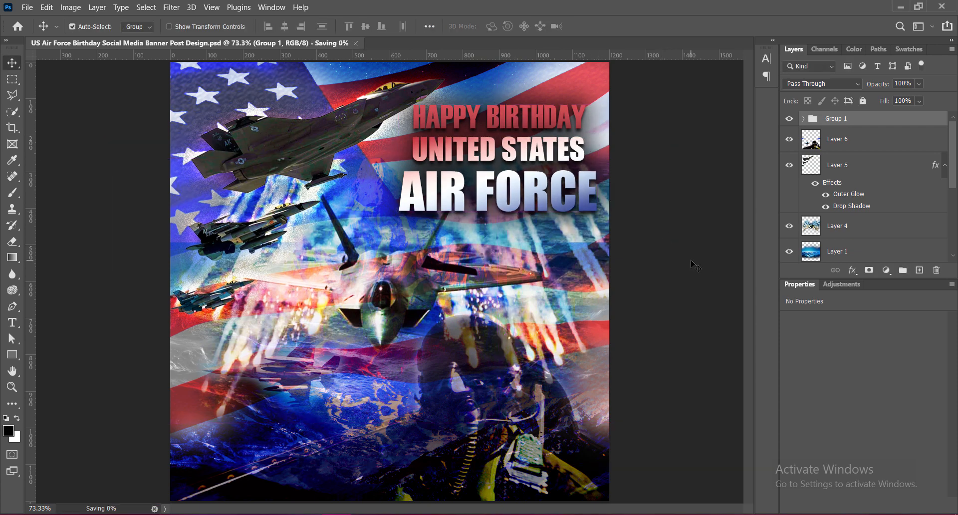
pyautogui.hotkey('ctrl', 't')
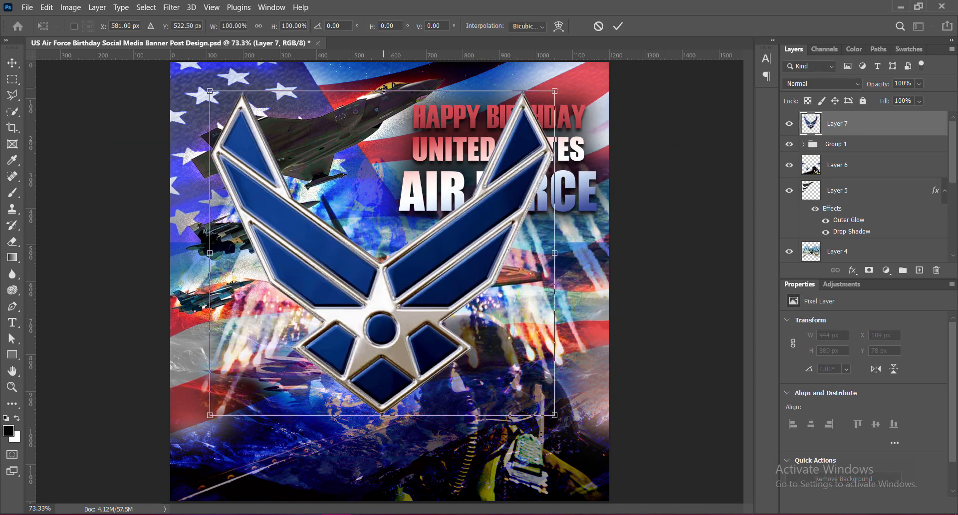
pyautogui.moveTo(383, 90); pyautogui.dragTo(401, 361)
pyautogui.moveTo(382, 402); pyautogui.dragTo(497, 67)
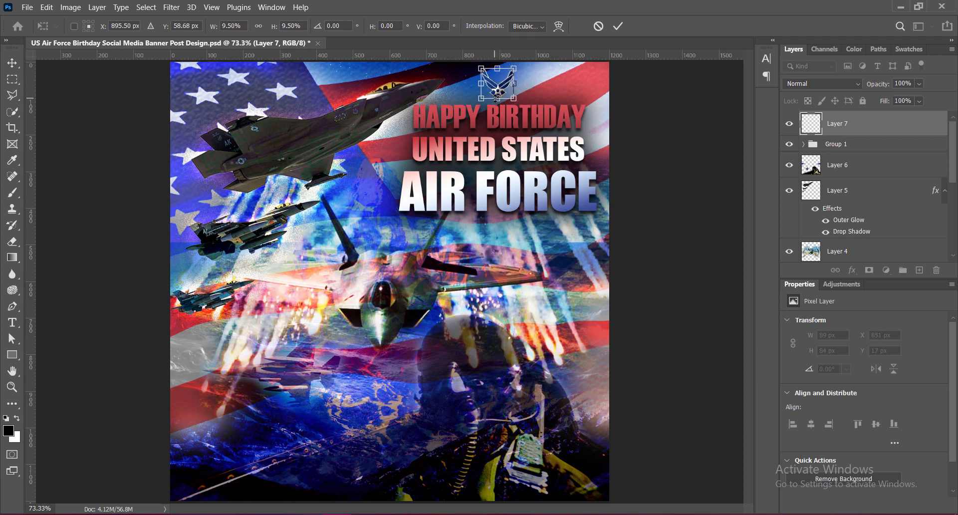
pyautogui.press('Return')
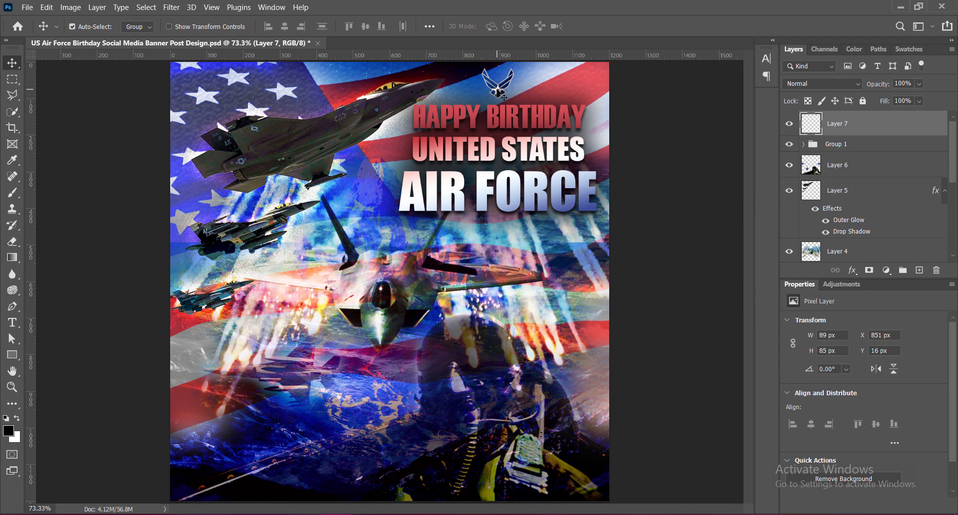
# - Enlarge the emblem to about 101 × 96 px and nudge it up to Y 14 px
pyautogui.hotkey('ctrl', 't')
pyautogui.moveTo(481, 99)
pyautogui.mouseDown()
pyautogui.moveTo(474, 103)
pyautogui.moveTo(498, 95)
pyautogui.mouseUp()
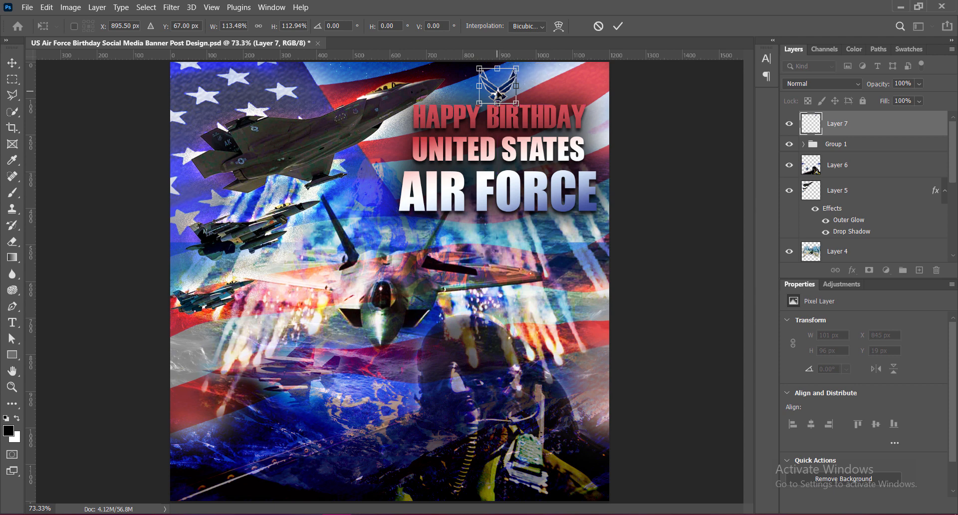
pyautogui.press('Return')
pyautogui.press('Up')
pyautogui.press('Up')
pyautogui.press('Up')
pyautogui.press('Up')
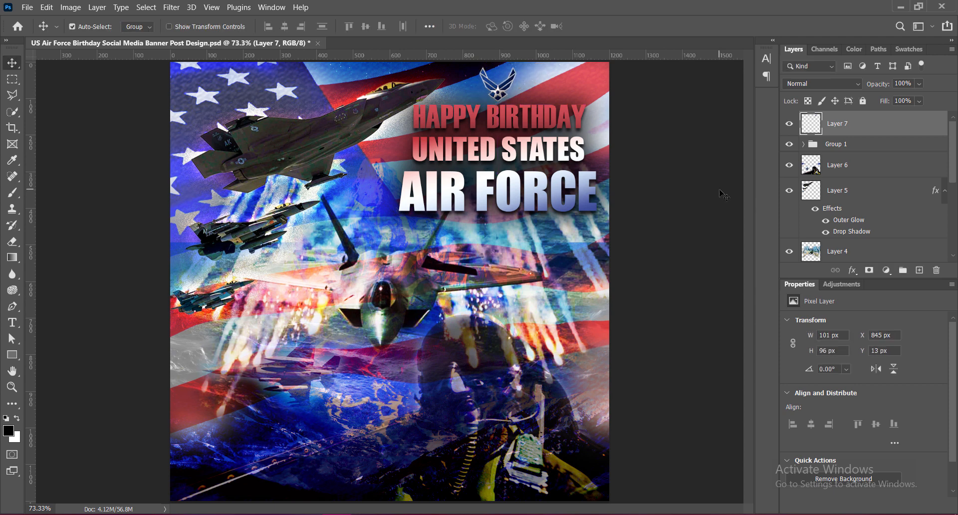
pyautogui.press('Down')
pyautogui.click(70, 7)
pyautogui.moveTo(84, 31)
pyautogui.click(210, 81)
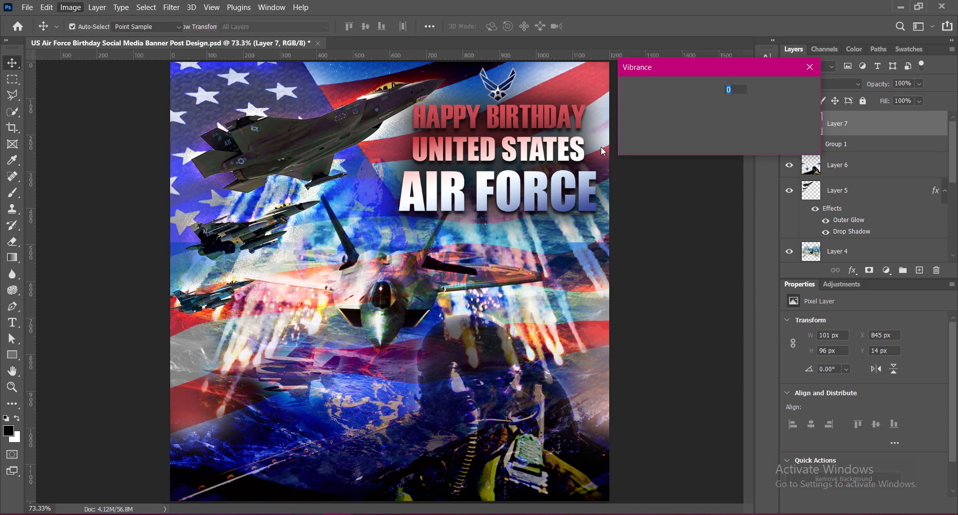
pyautogui.click(691, 111)
pyautogui.click(785, 113)
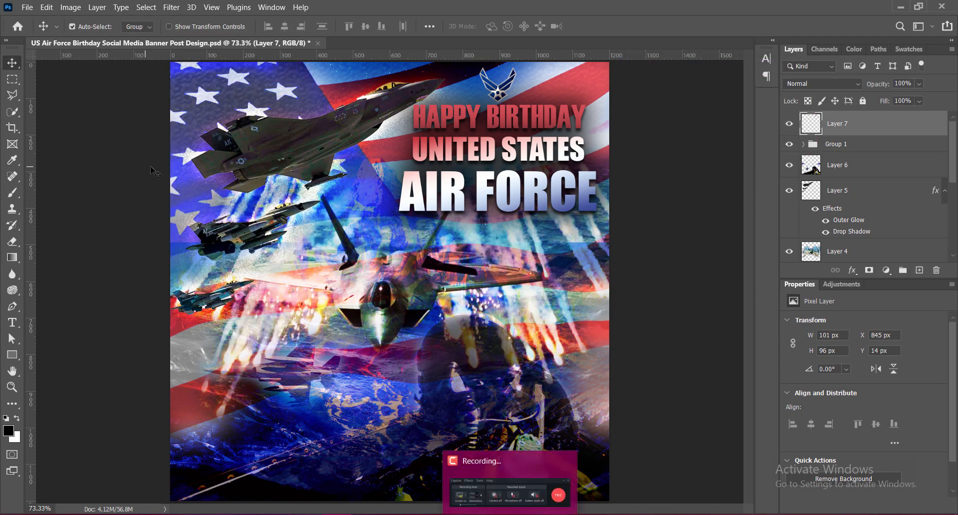
# - Apply Brightness/Contrast to the emblem with brightness 12 and contrast 100
pyautogui.click(70, 7)
pyautogui.moveTo(85, 33)
pyautogui.click(205, 37)
pyautogui.moveTo(664, 123); pyautogui.dragTo(758, 128)
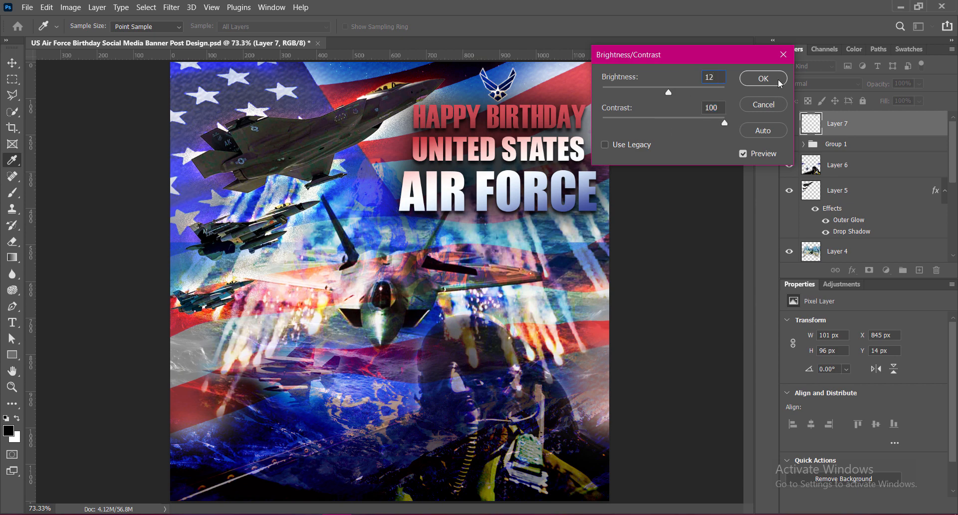
pyautogui.click(777, 80)
# - Add a drop shadow to the emblem with 12% spread and a size of 51 px
pyautogui.doubleClick(816, 131)
pyautogui.moveTo(500, 134); pyautogui.dragTo(701, 114)
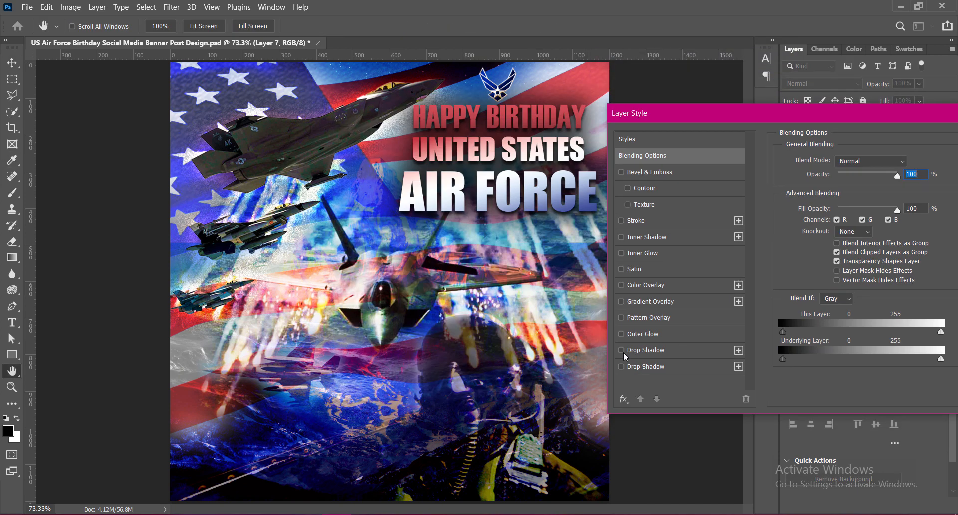
pyautogui.click(631, 351)
pyautogui.write('12')
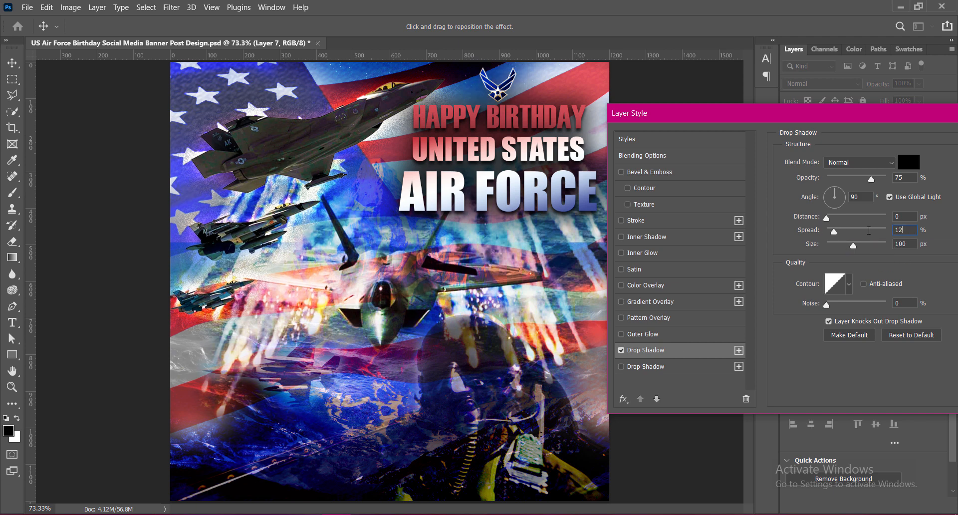
pyautogui.write('75')
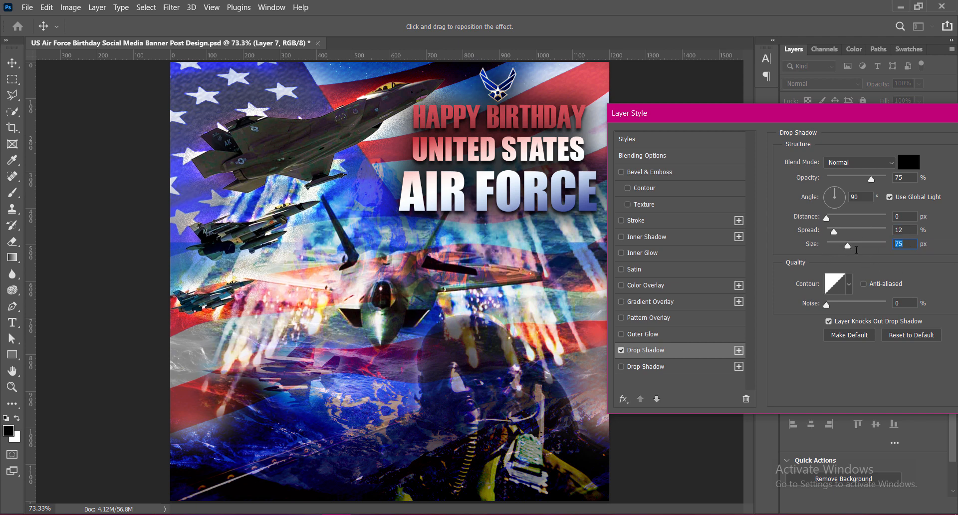
pyautogui.write('51')
# - Add a second drop shadow to the emblem with 9 px distance, 3% spread and 9 px size
pyautogui.click(639, 368)
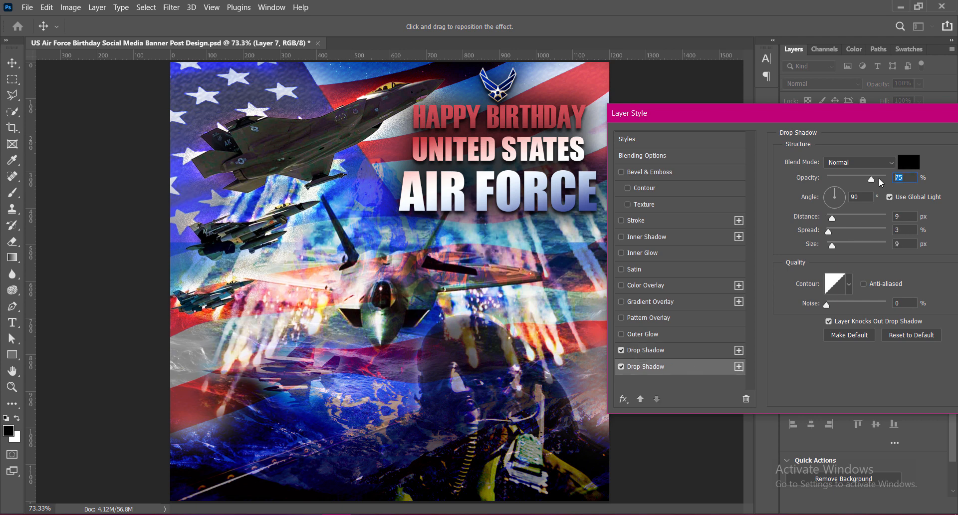
pyautogui.moveTo(777, 114); pyautogui.dragTo(620, 100)
pyautogui.click(883, 131)
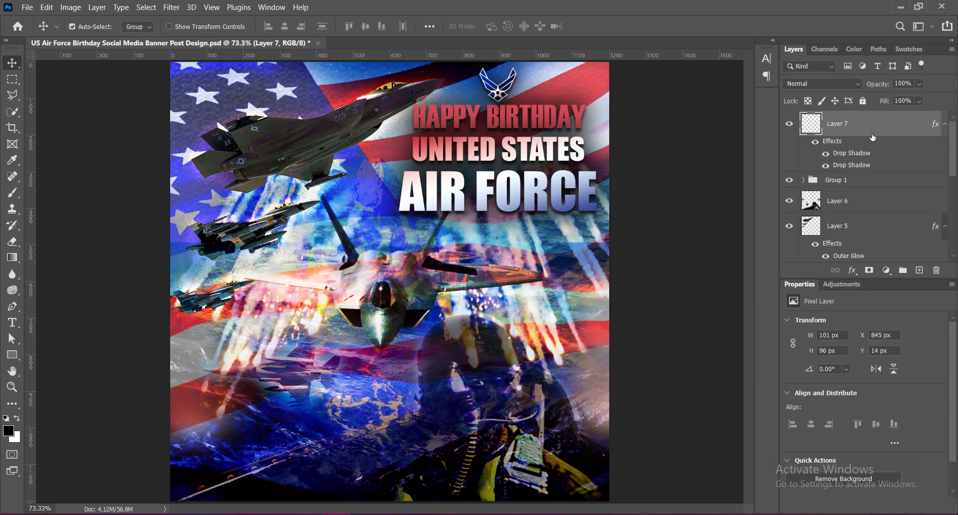
# - Move the emblem layer below Group 1 and add an outer glow to it
pyautogui.moveTo(808, 125); pyautogui.dragTo(816, 199)
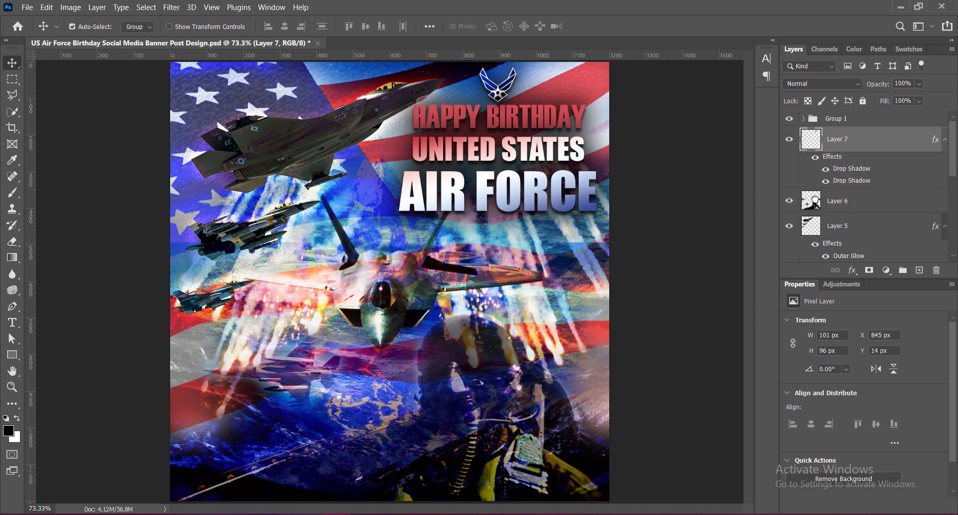
pyautogui.rightClick(813, 140)
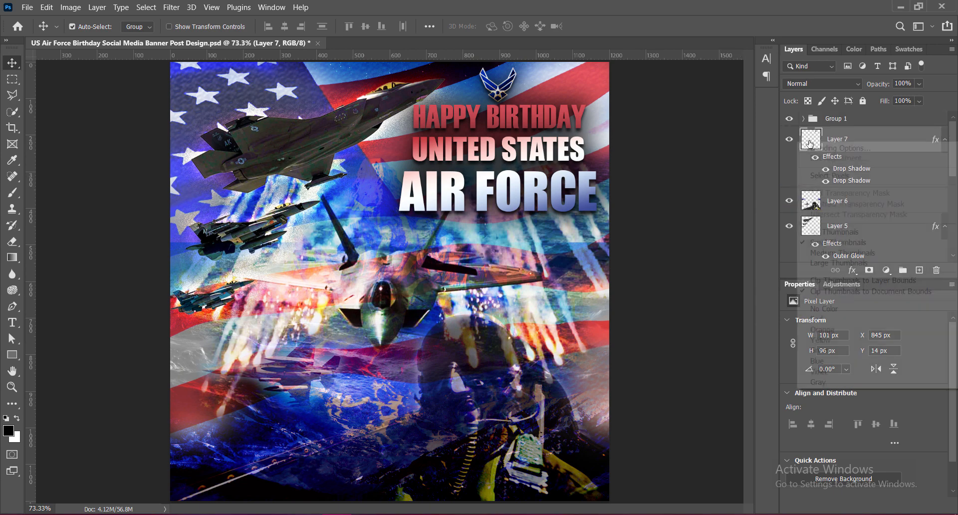
pyautogui.click(828, 149)
pyautogui.click(465, 321)
pyautogui.moveTo(567, 105); pyautogui.dragTo(537, 194)
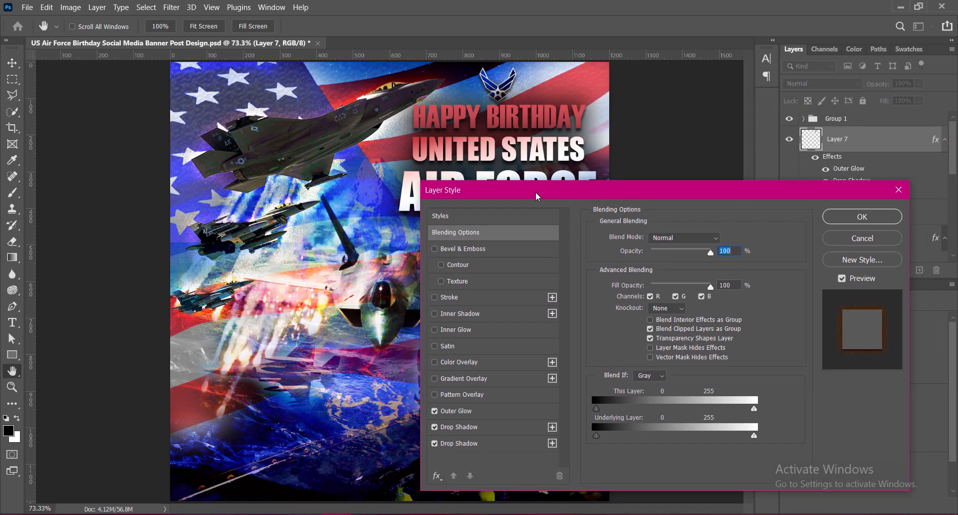
pyautogui.click(862, 217)
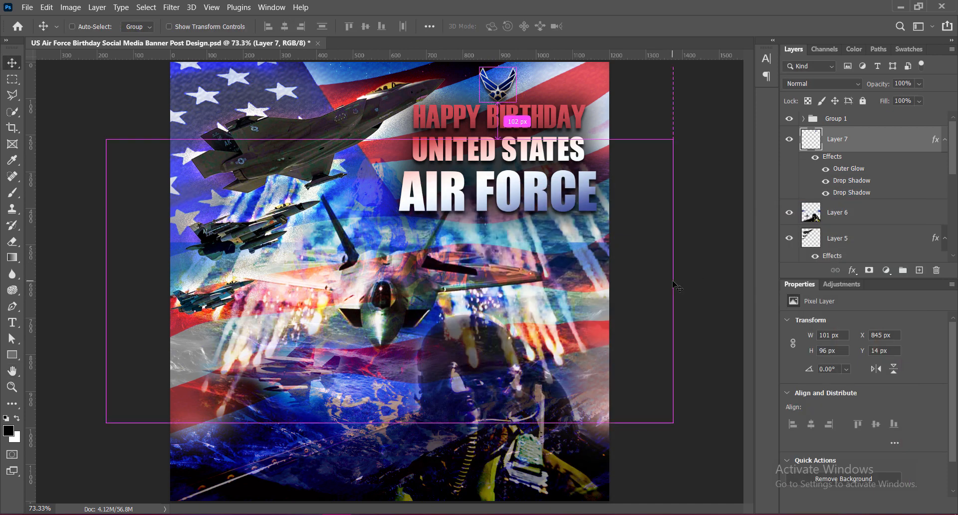
# - Add a two-line Impact text in the banner's lower-left area reading "AIMING HIGH" and "SINCE SEPTEMBER 18, 1947", on a new layer above Group 1
pyautogui.click(919, 270)
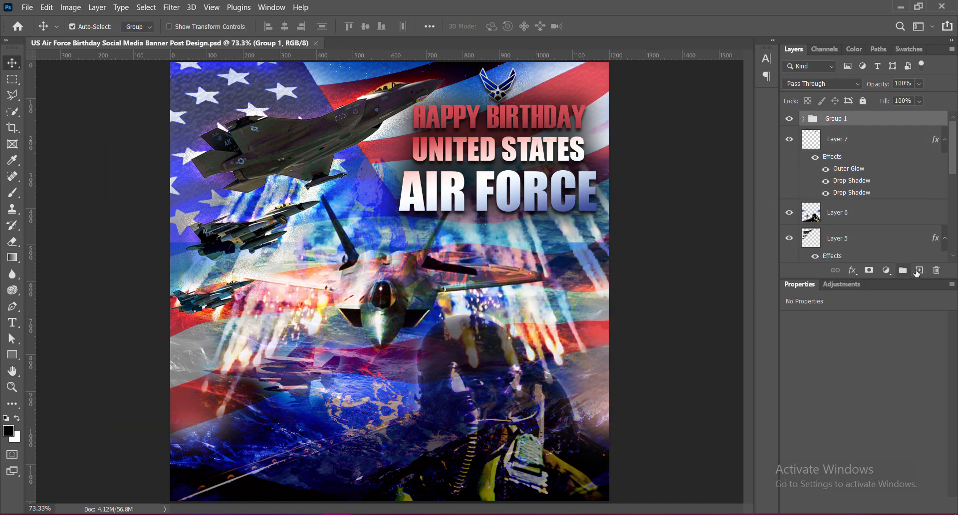
pyautogui.click(12, 322)
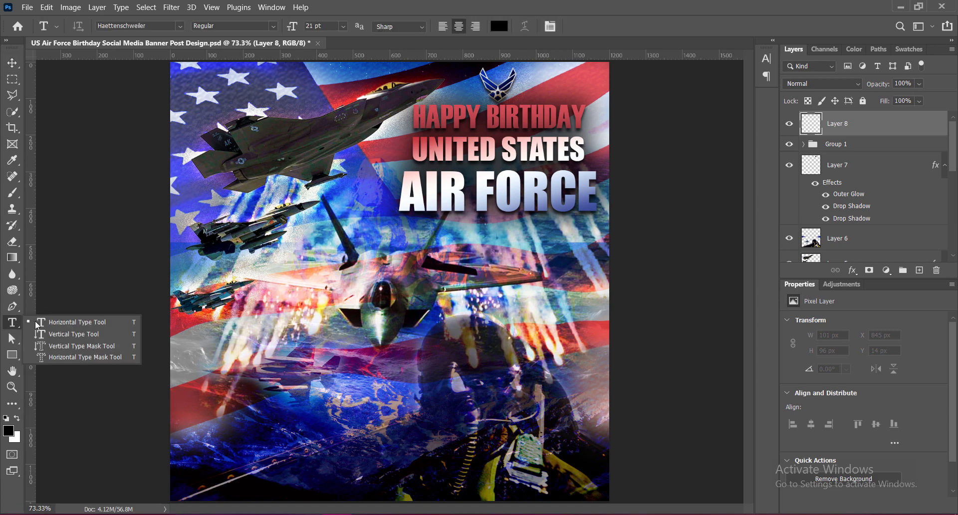
pyautogui.click(56, 321)
pyautogui.click(237, 398)
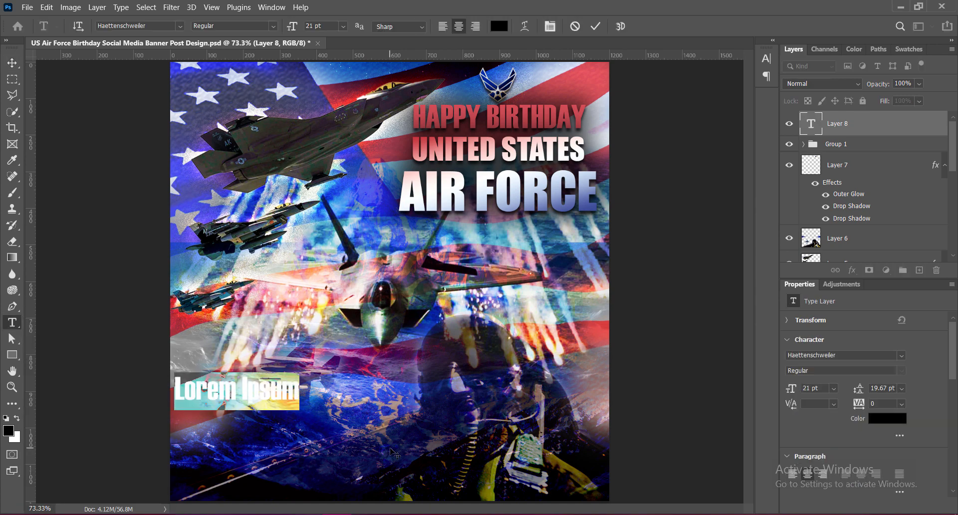
pyautogui.click(181, 27)
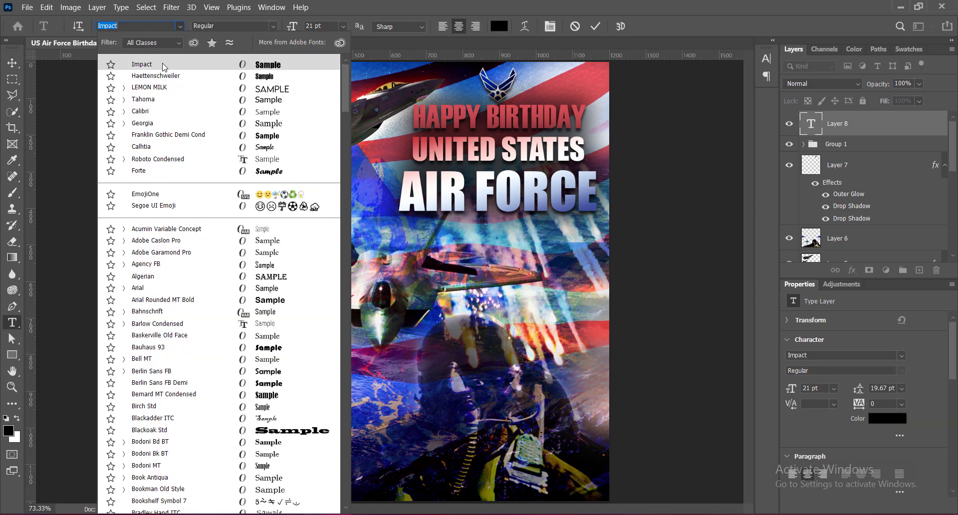
pyautogui.click(163, 64)
pyautogui.write('AIMING HIGH')
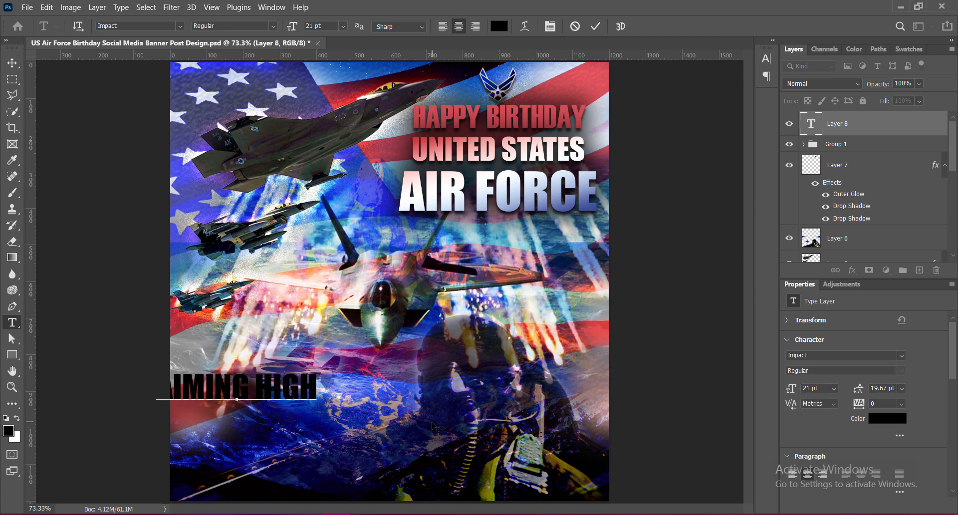
pyautogui.write('SINCE SEPTEMBER 18')
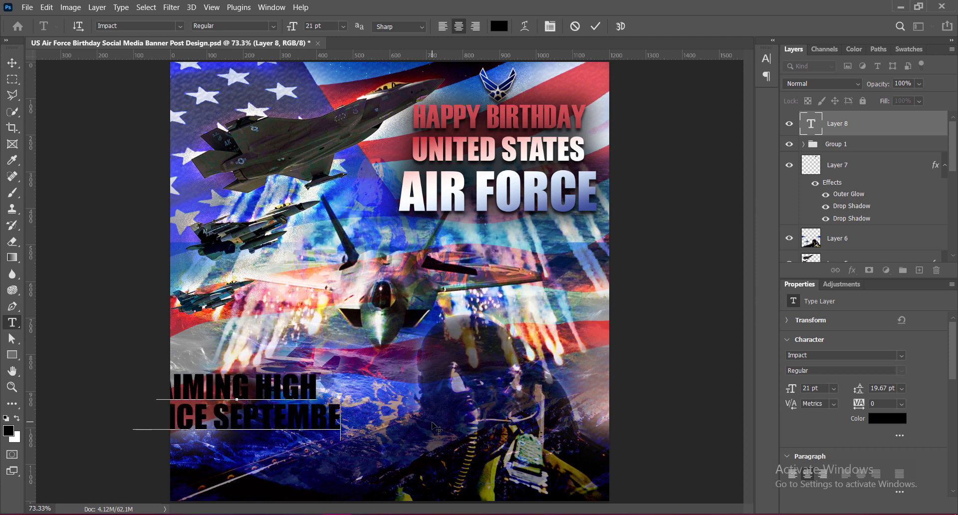
pyautogui.write(', 1947')
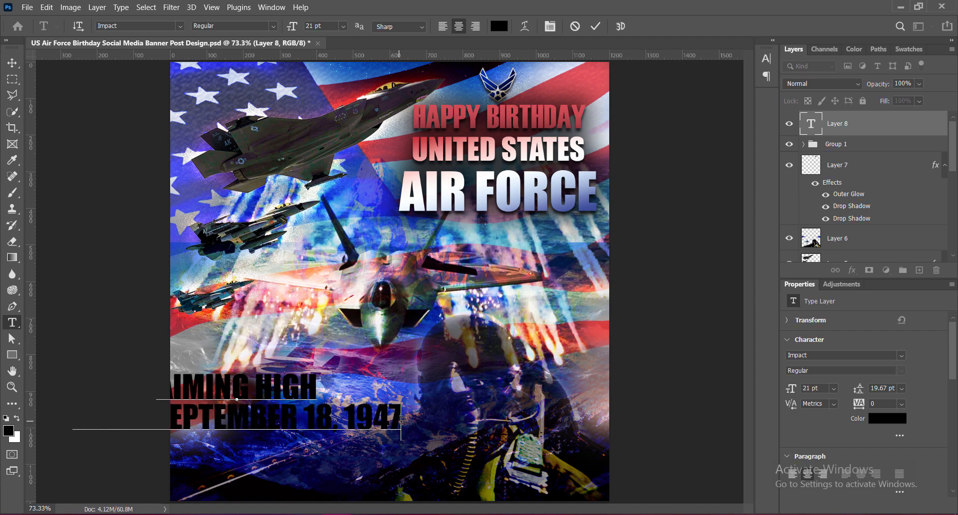
# - Format the "SINCE SEPTEMBER 18, 1947" line in Haettenschweiler with a smaller font size and white colour
pyautogui.moveTo(401, 419); pyautogui.dragTo(55, 423)
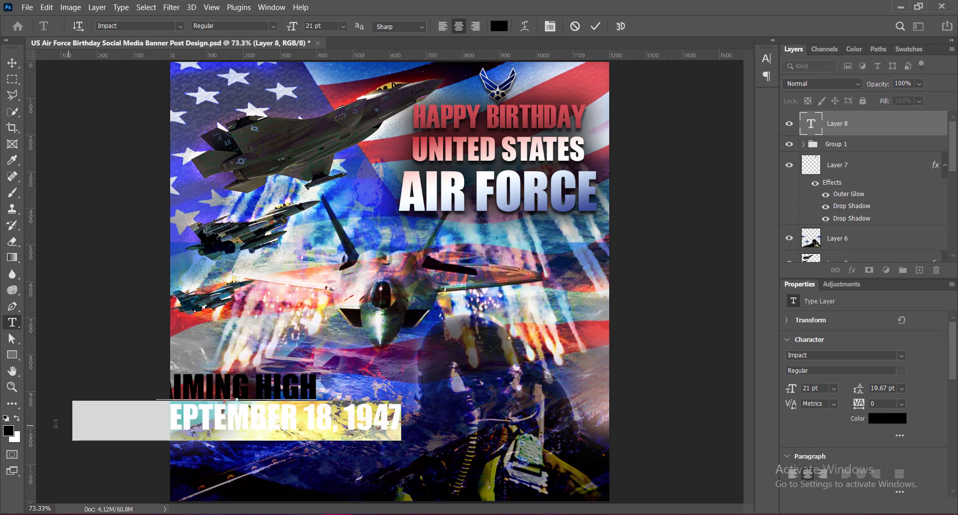
pyautogui.click(179, 25)
pyautogui.click(163, 76)
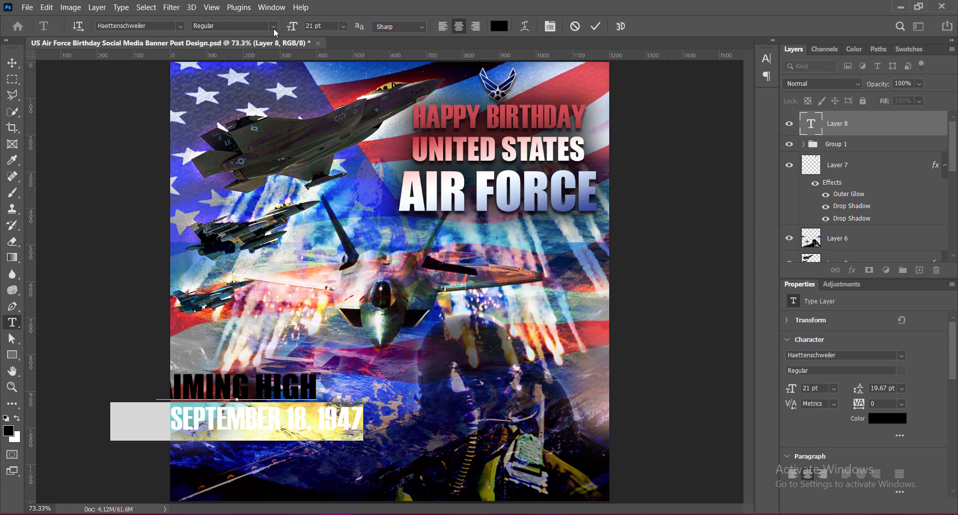
pyautogui.click(343, 26)
pyautogui.click(324, 112)
pyautogui.click(500, 27)
pyautogui.click(579, 293)
pyautogui.click(862, 288)
# - Colour "AIMING HIGH" with red sampled from the HAPPY BIRTHDAY heading and move the text block fully inside the canvas
pyautogui.moveTo(322, 388); pyautogui.dragTo(105, 388)
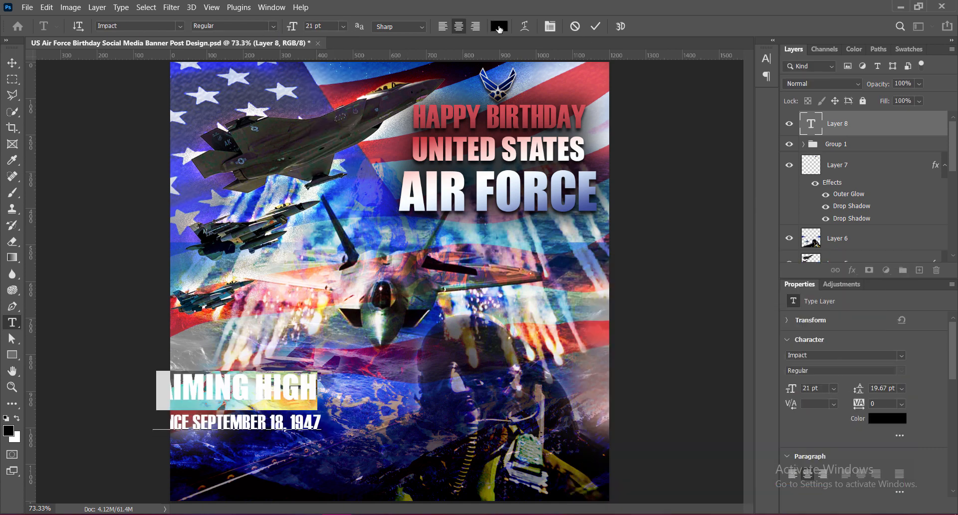
pyautogui.click(499, 28)
pyautogui.click(457, 107)
pyautogui.click(863, 288)
pyautogui.click(12, 63)
pyautogui.moveTo(262, 387); pyautogui.dragTo(294, 387)
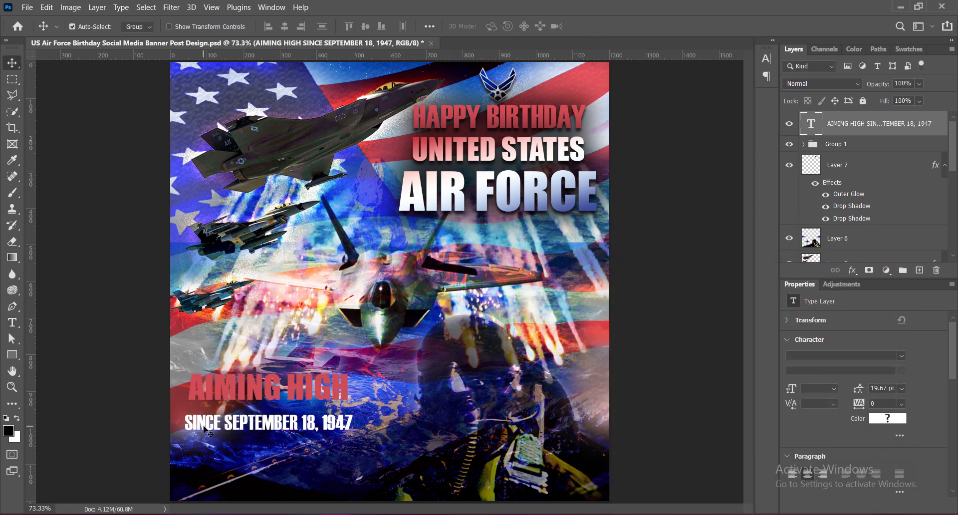
# - Set the font size of the "SINCE SEPTEMBER 18, 1947" line to 13 pt
pyautogui.click(11, 323)
pyautogui.moveTo(185, 425); pyautogui.dragTo(355, 425)
pyautogui.click(343, 27)
pyautogui.click(324, 102)
pyautogui.click(312, 26)
pyautogui.press('BackSpace')
pyautogui.write('3')
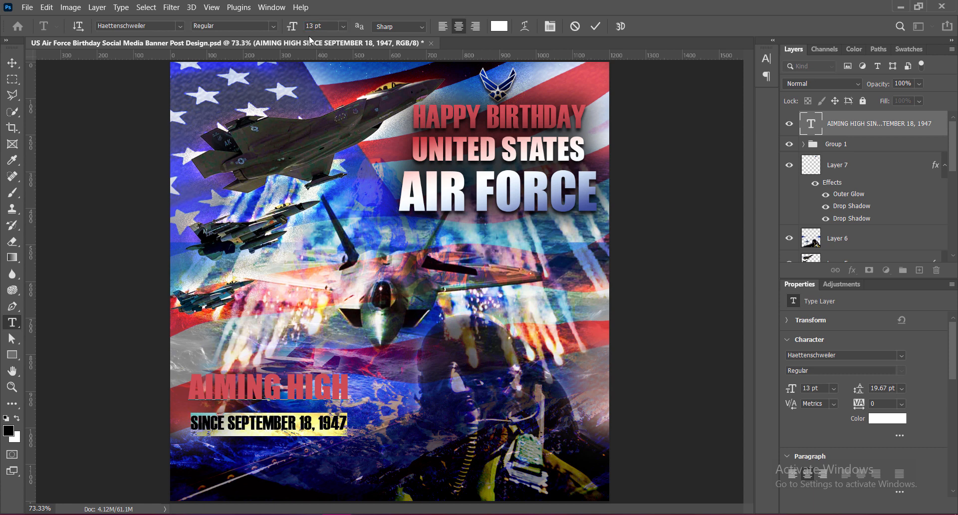
# - Set the leading of the "SINCE SEPTEMBER 18, 1947" line to 14 pt and commit the text edit
pyautogui.click(767, 58)
pyautogui.click(745, 84)
pyautogui.click(731, 168)
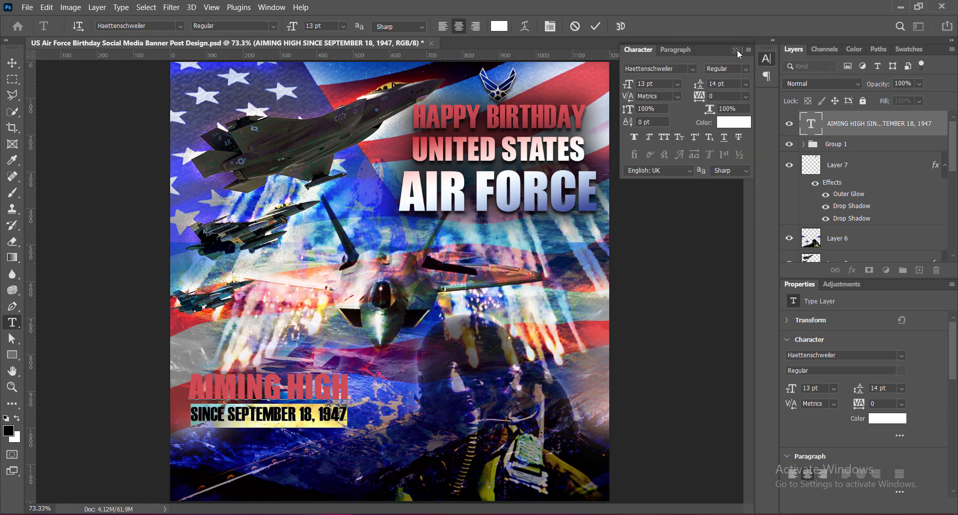
pyautogui.click(738, 49)
pyautogui.click(595, 27)
pyautogui.press('v')
# - Slightly increase the tracking of the date line to match the width of "AIMING HIGH", and nudge the text block toward the canvas's lower-left corner
pyautogui.doubleClick(266, 417)
pyautogui.moveTo(186, 423); pyautogui.dragTo(352, 423)
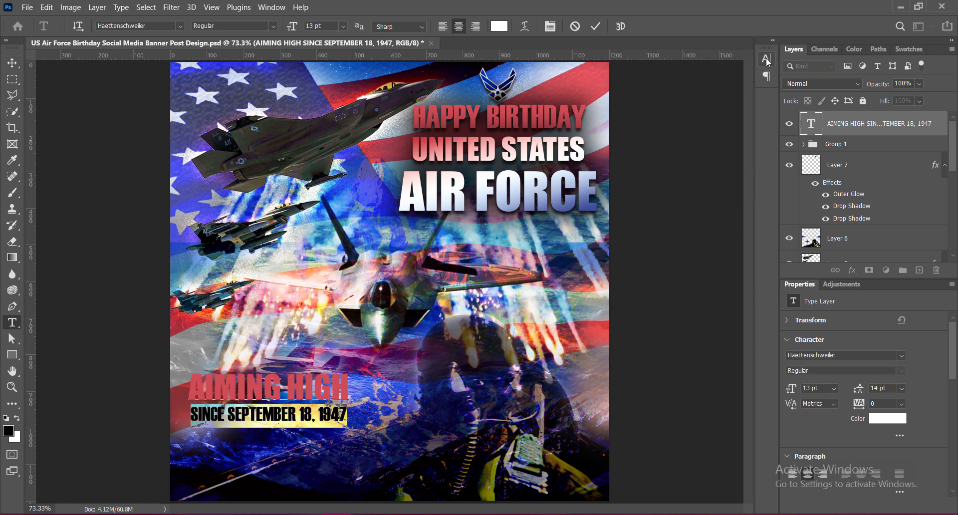
pyautogui.click(766, 58)
pyautogui.click(746, 96)
pyautogui.click(723, 190)
pyautogui.click(729, 197)
pyautogui.click(595, 27)
pyautogui.press('v')
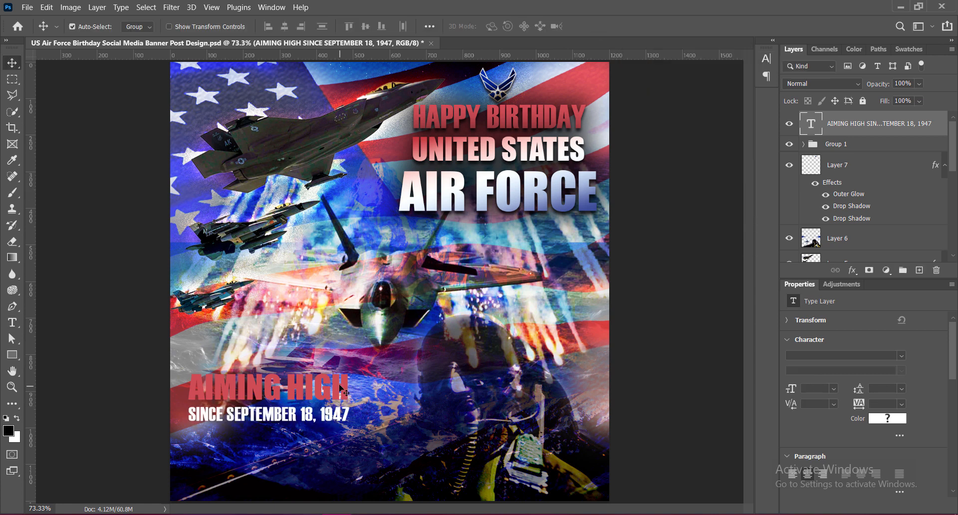
pyautogui.moveTo(335, 386)
pyautogui.mouseDown()
pyautogui.moveTo(334, 417)
pyautogui.moveTo(329, 398)
pyautogui.mouseUp()
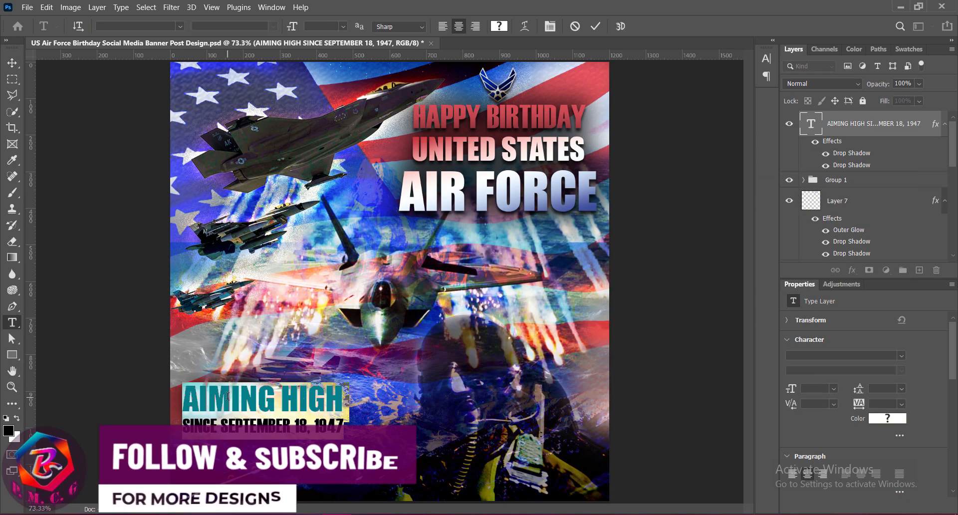
# - Recolour "AIMING HIGH" to #d4585c, sampled from the UNITED STATES heading, and save the document
pyautogui.click(499, 26)
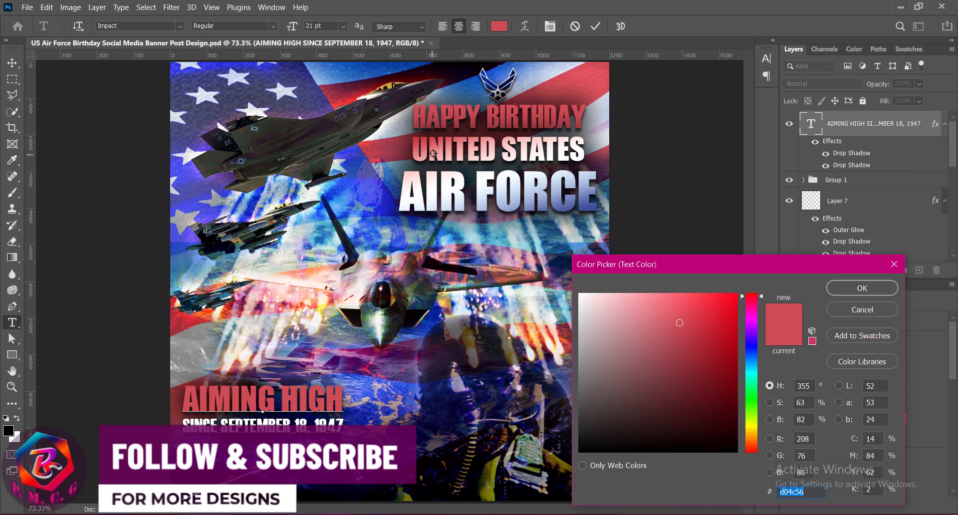
pyautogui.click(433, 142)
pyautogui.moveTo(424, 140); pyautogui.dragTo(433, 142)
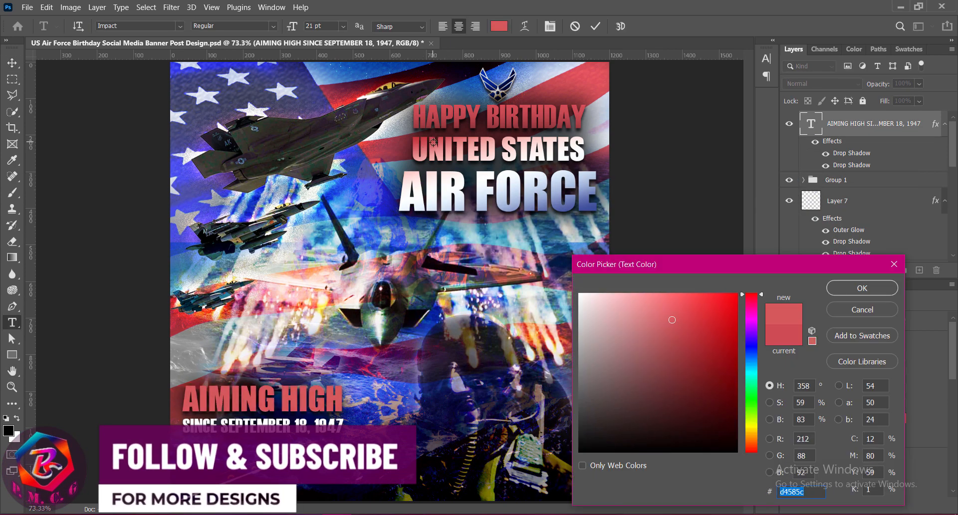
pyautogui.press('Return')
pyautogui.press('ctrl')
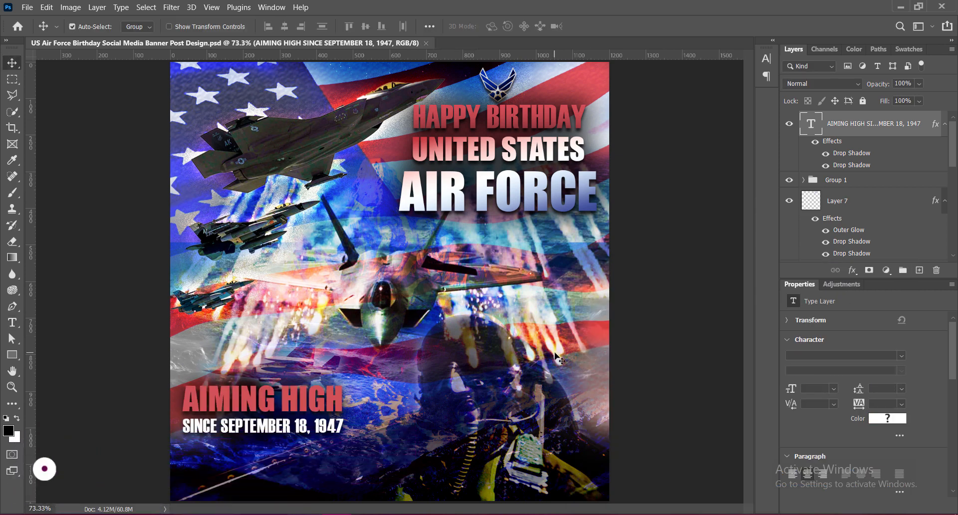
# - Deselect all layers and examine the whole banner composition at several zoom levels
pyautogui.click(654, 349)
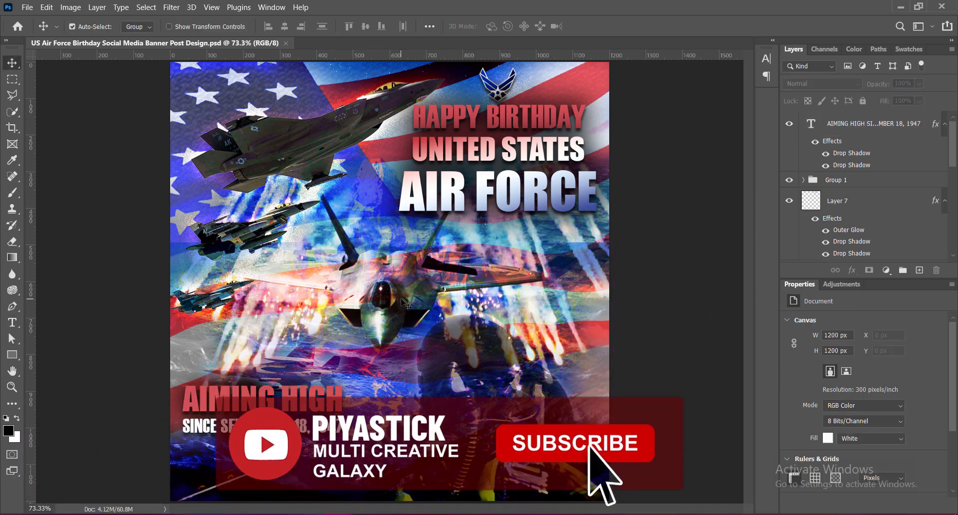
pyautogui.scroll(-2, 402, 299)
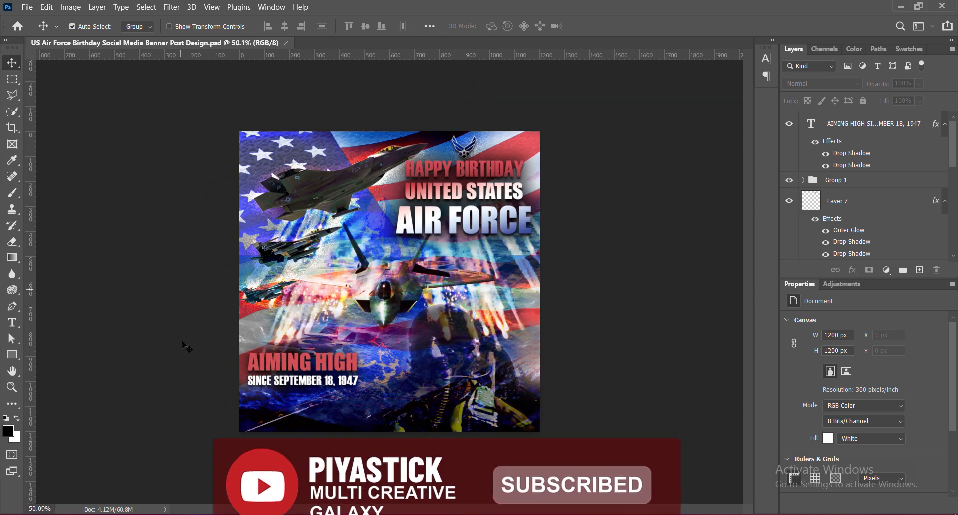
pyautogui.hotkey('ctrl', '+')
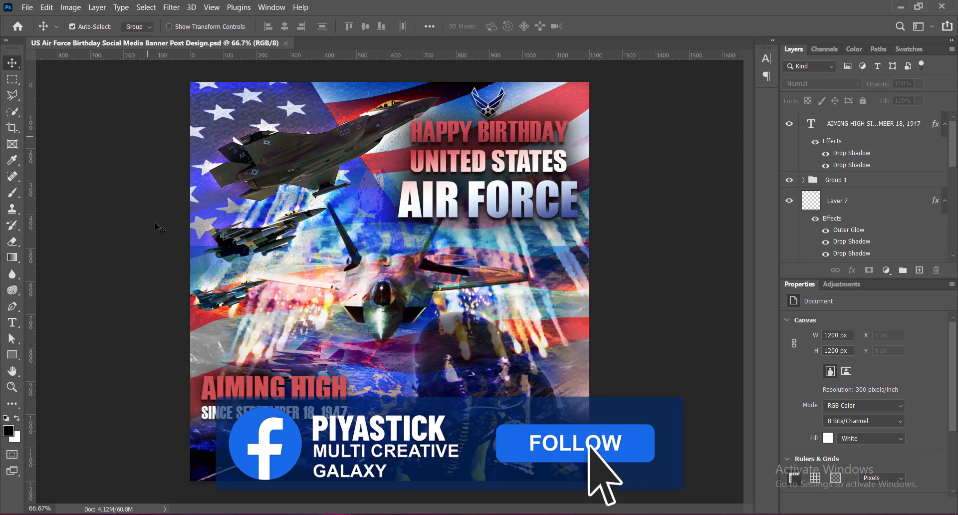
pyautogui.scroll(1, 162, 228)
pyautogui.scroll(-5, 467, 390)
pyautogui.scroll(-1, 469, 392)
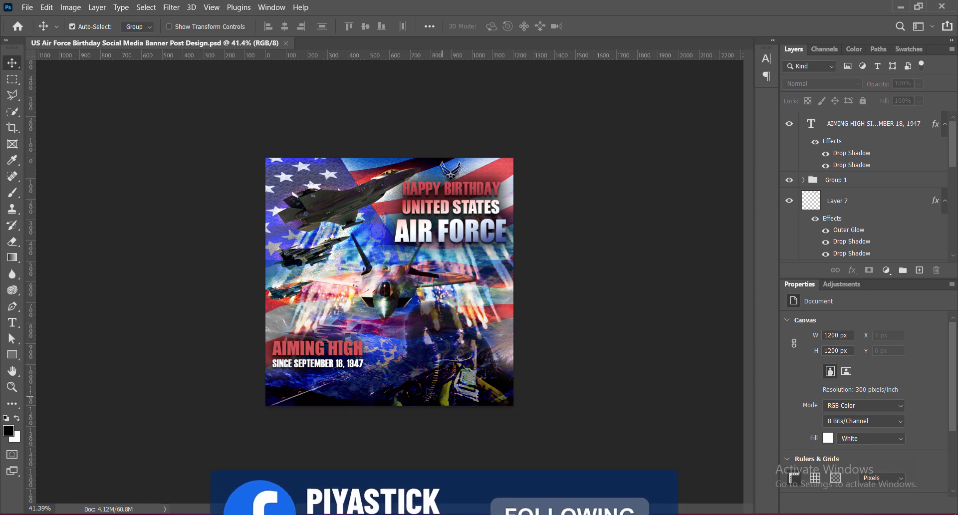
pyautogui.hotkey('ctrl', '+')
pyautogui.hotkey('ctrl', '+')
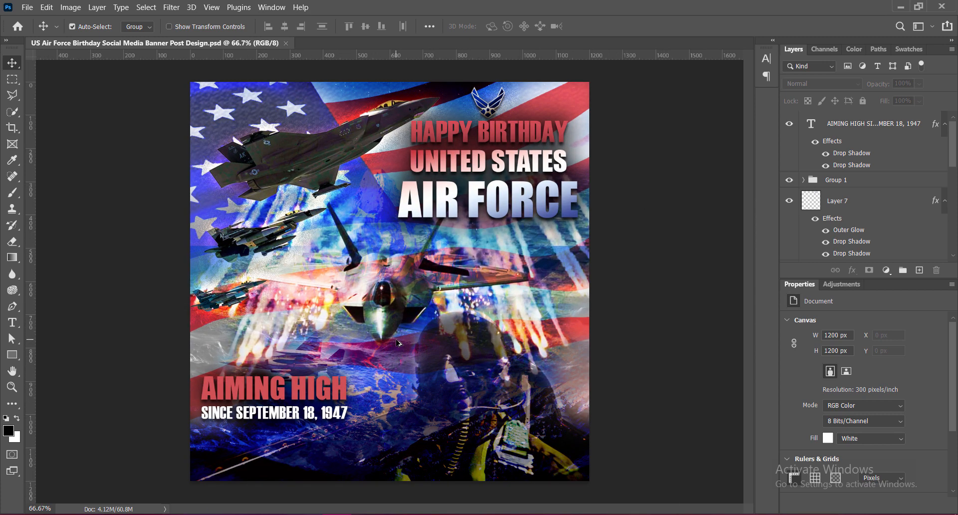